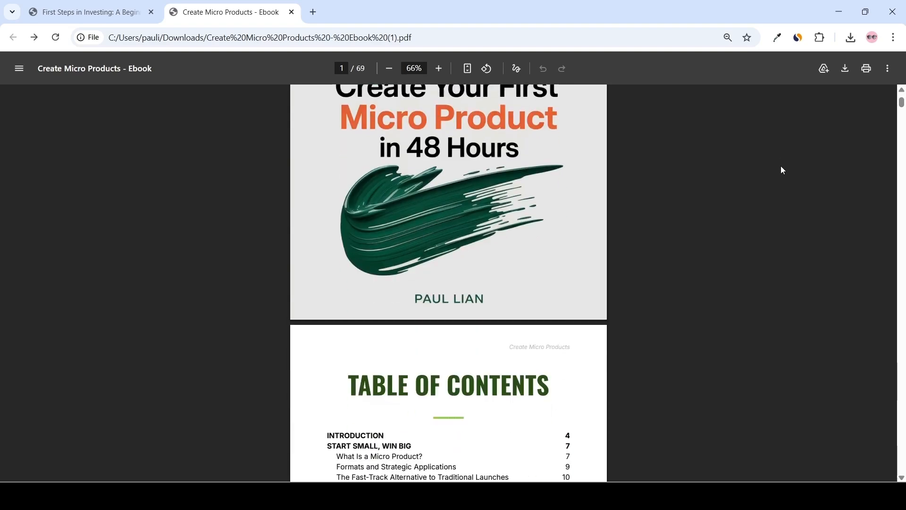
Scroll through the Create Micro Products ebook PDF to examine its pages and layout.
scroll(782, 167, down, 12)
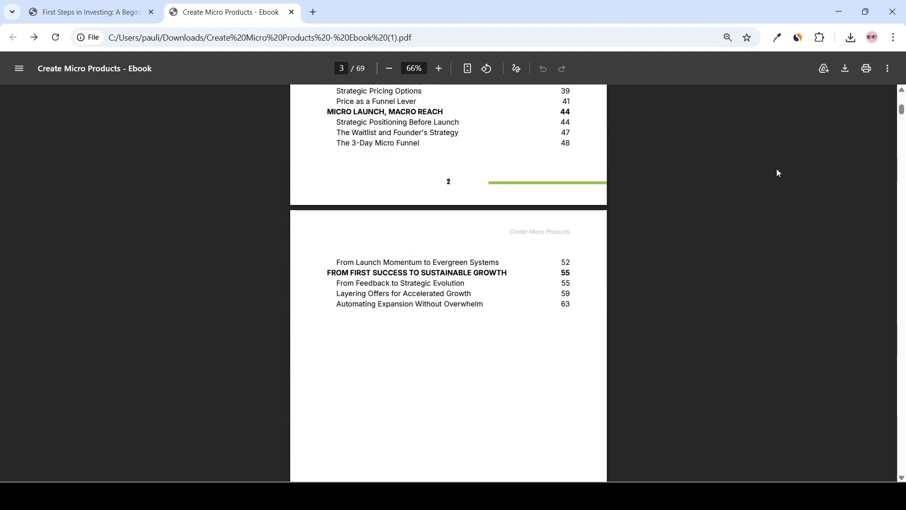
scroll(779, 174, down, 10)
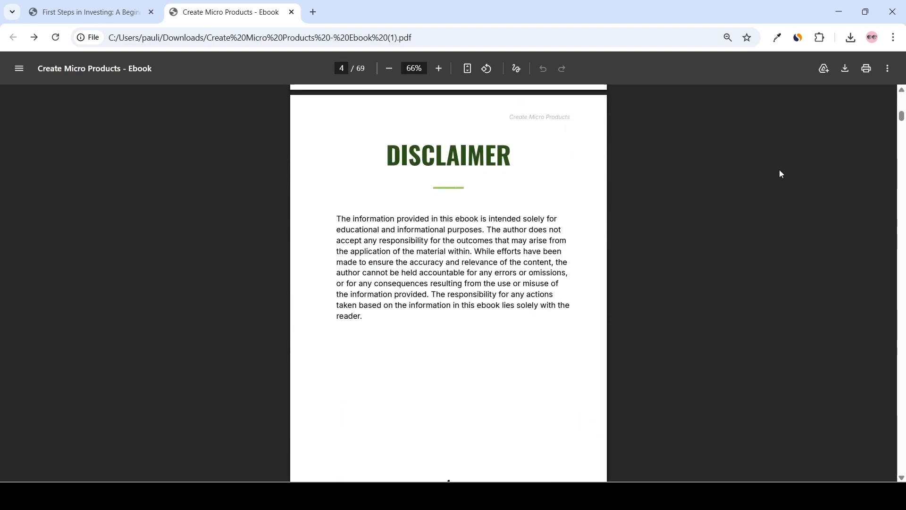
scroll(782, 171, down, 12)
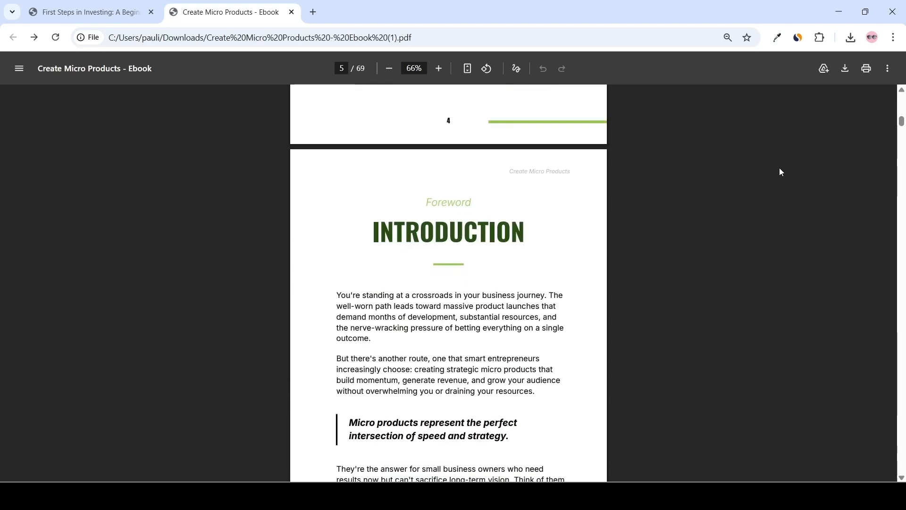
scroll(781, 174, down, 3)
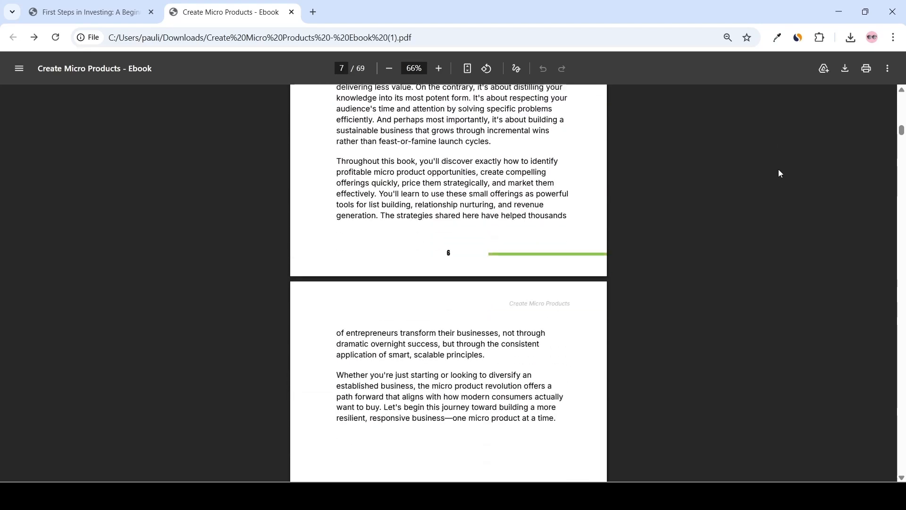
scroll(780, 173, down, 9)
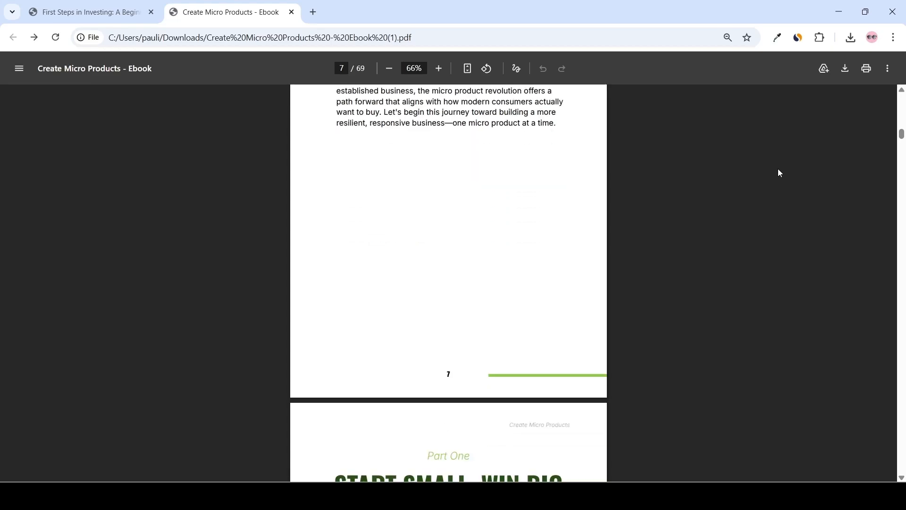
scroll(781, 174, down, 10)
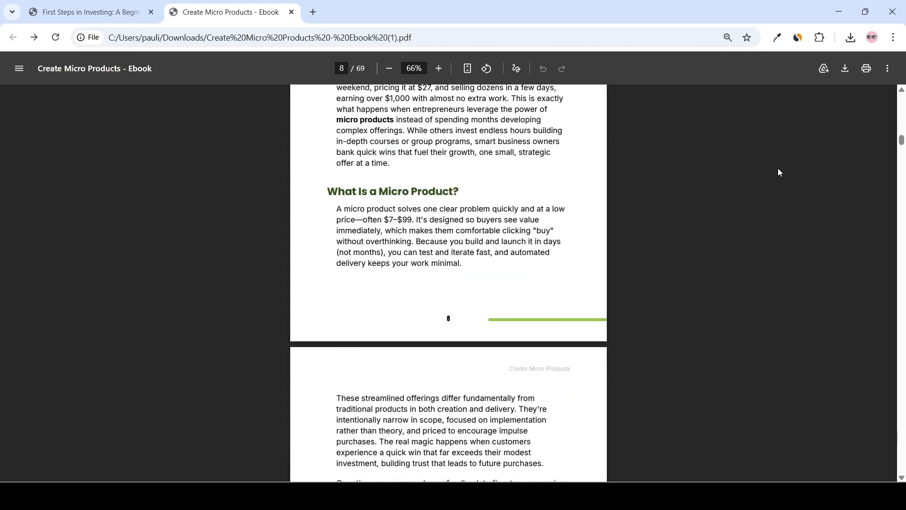
scroll(781, 173, down, 9)
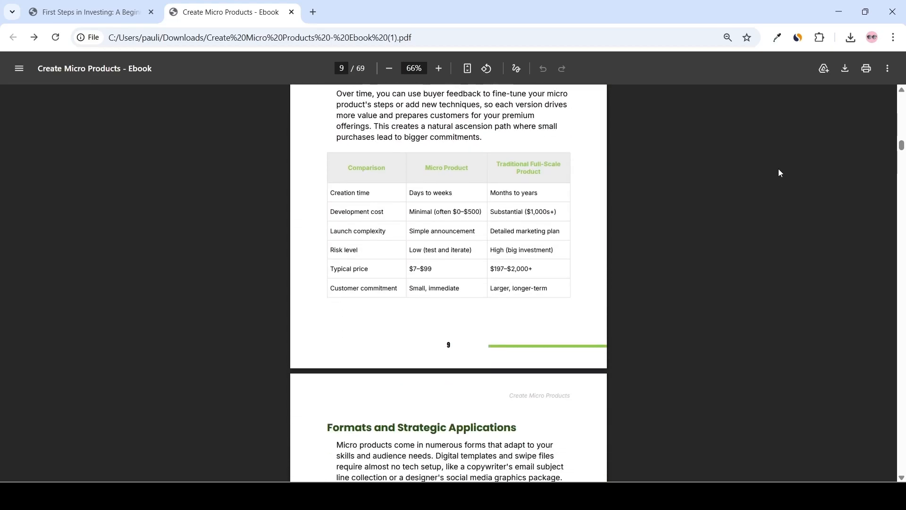
scroll(781, 174, down, 3)
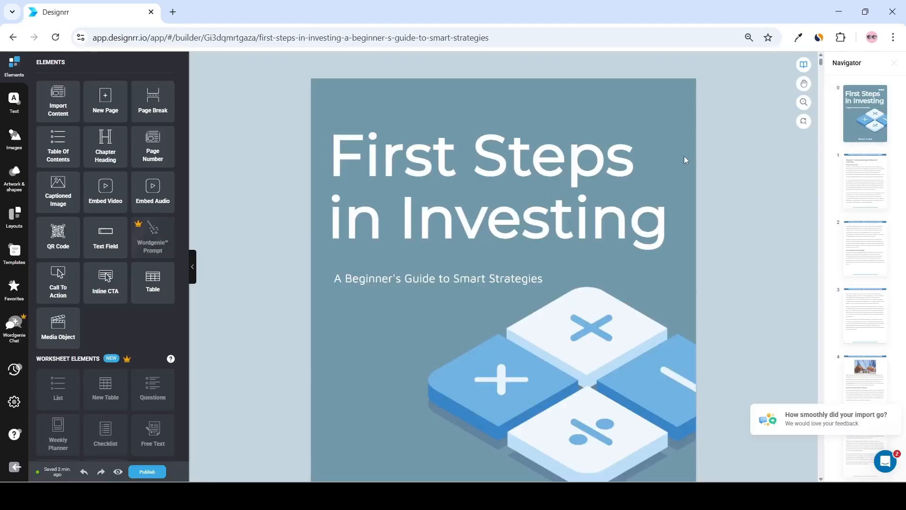
scroll(709, 163, down, 8)
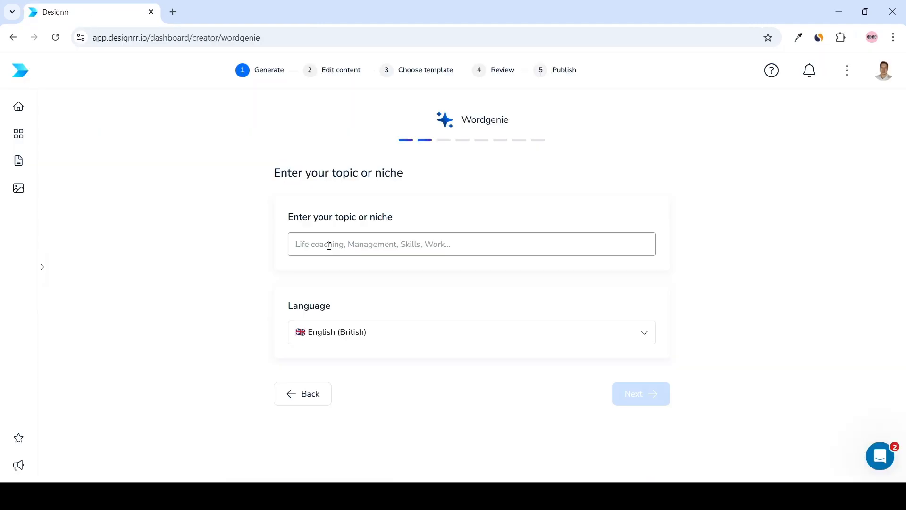
text(Finance)
click(657, 393)
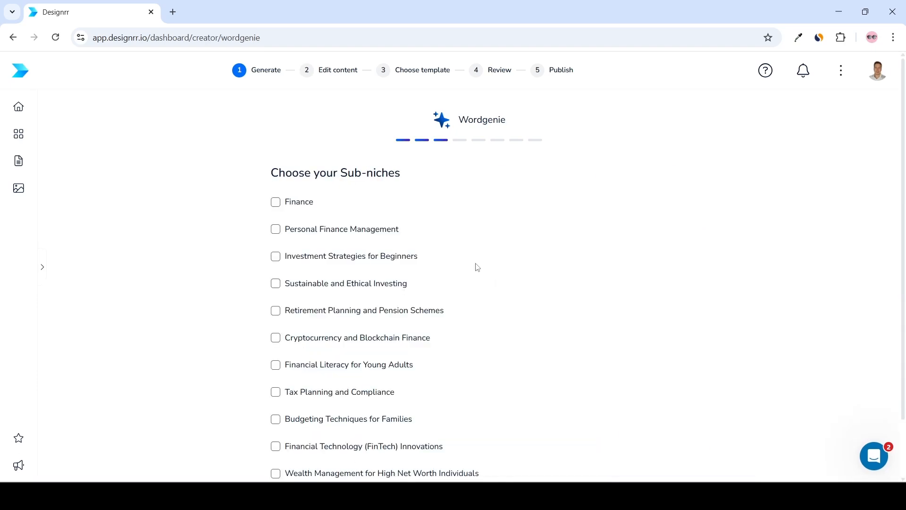
scroll(486, 265, down, 1)
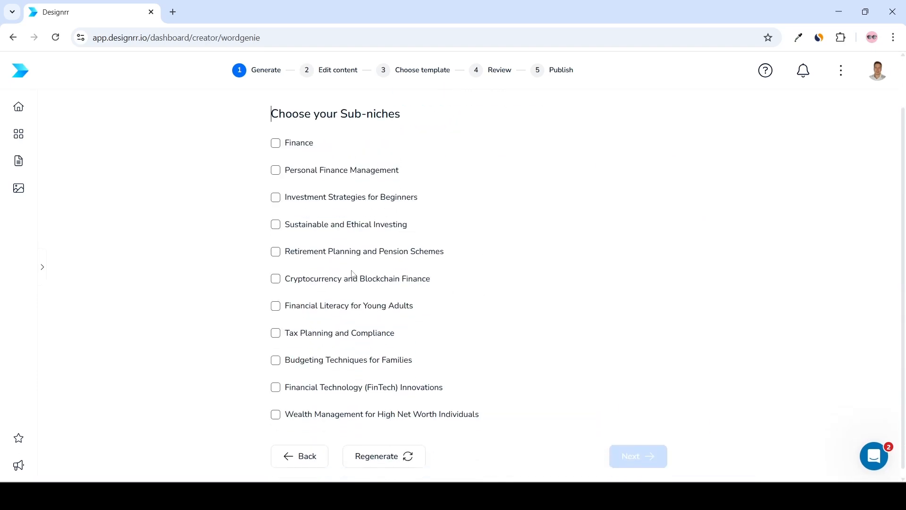
click(276, 198)
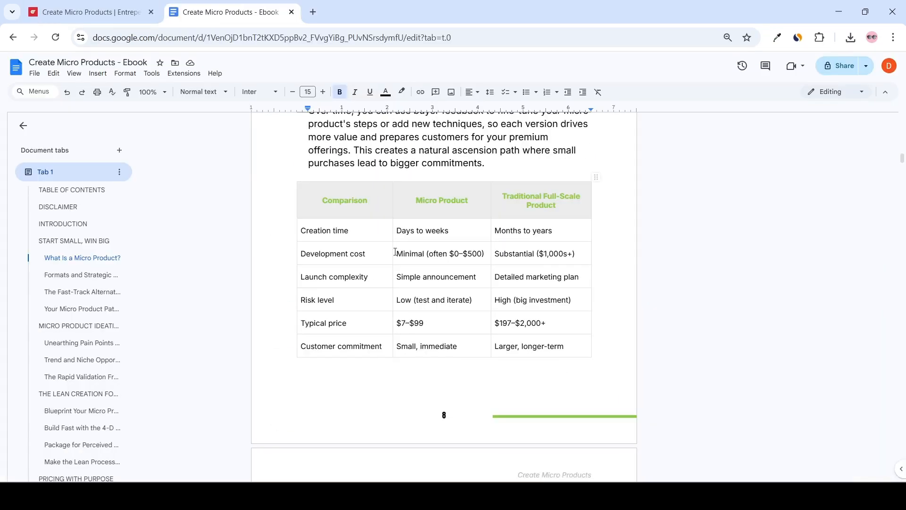
scroll(475, 285, down, 1)
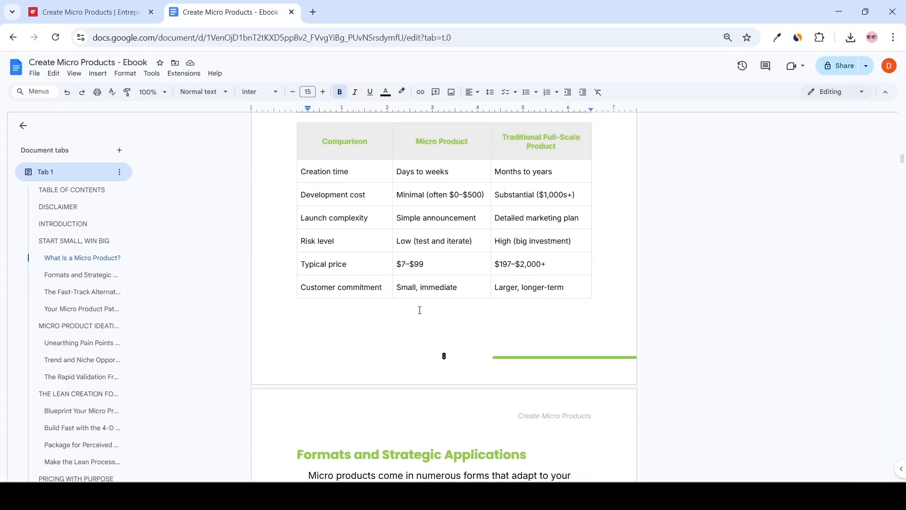
Scroll through the Create Micro Products ebook document in Google Docs.
scroll(519, 298, up, 1)
scroll(519, 297, down, 3)
scroll(577, 303, up, 3)
scroll(597, 309, down, 10)
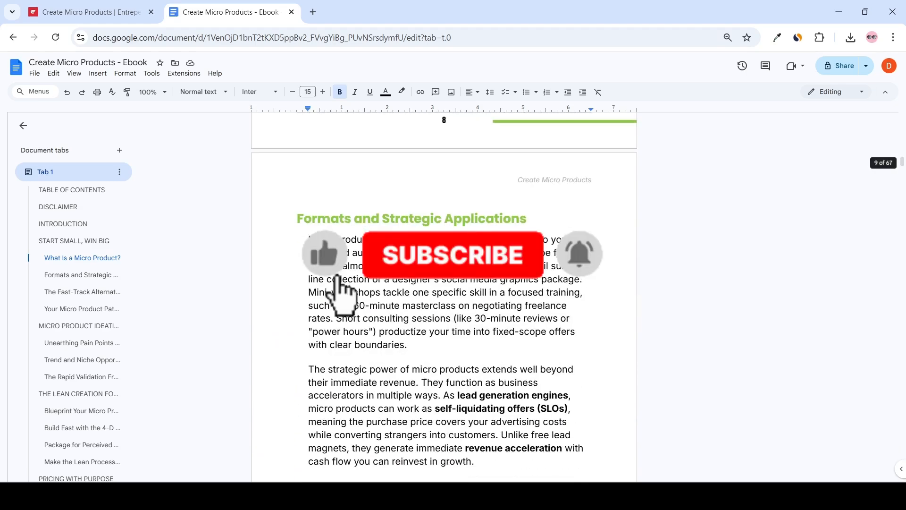
scroll(444, 283, up, 10)
scroll(444, 283, down, 2)
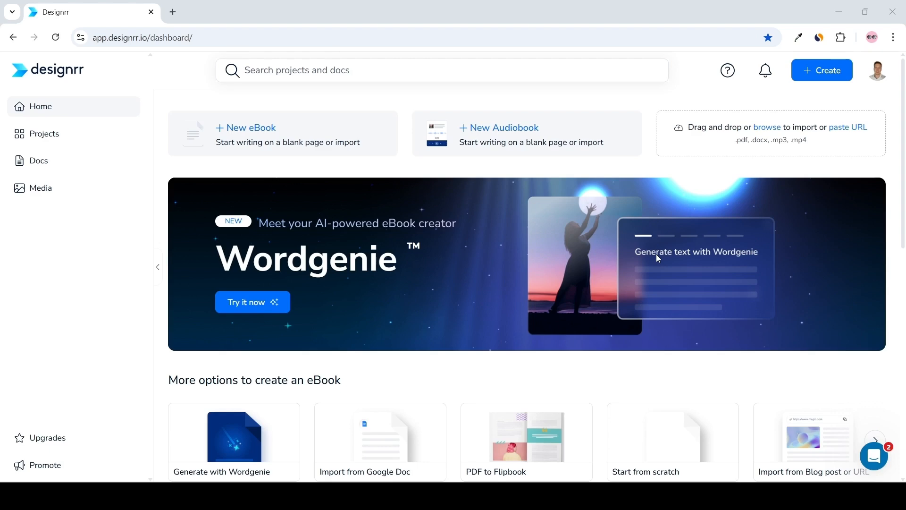
Start a new eBook project to be published as PDF, using Wordgenie as the baseline.
click(818, 71)
click(759, 104)
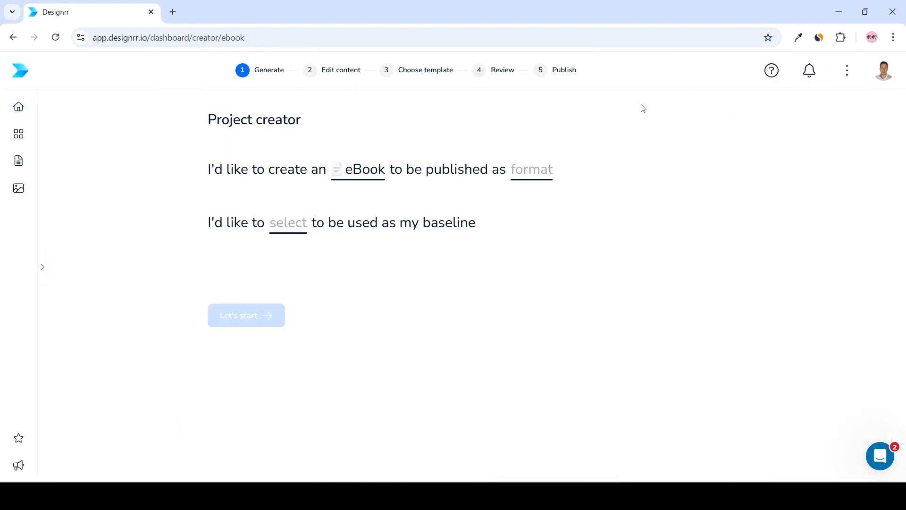
click(543, 176)
click(559, 231)
click(287, 226)
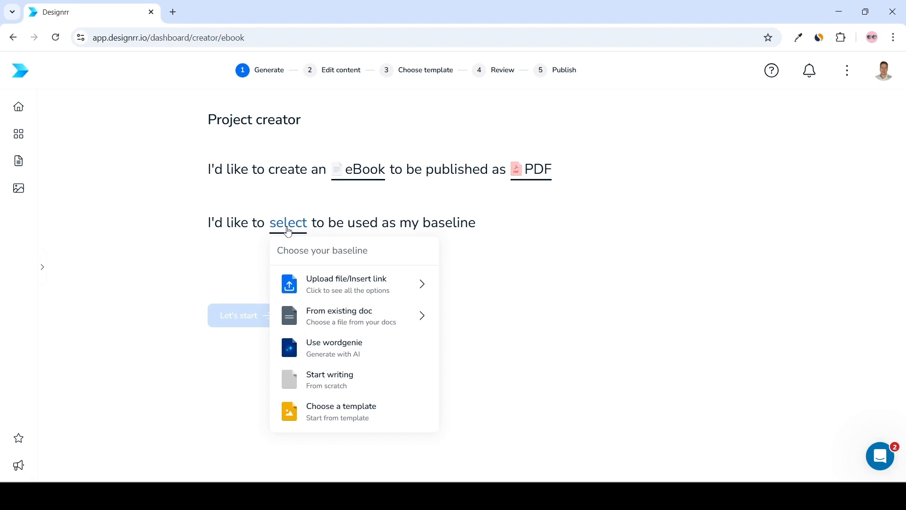
click(331, 349)
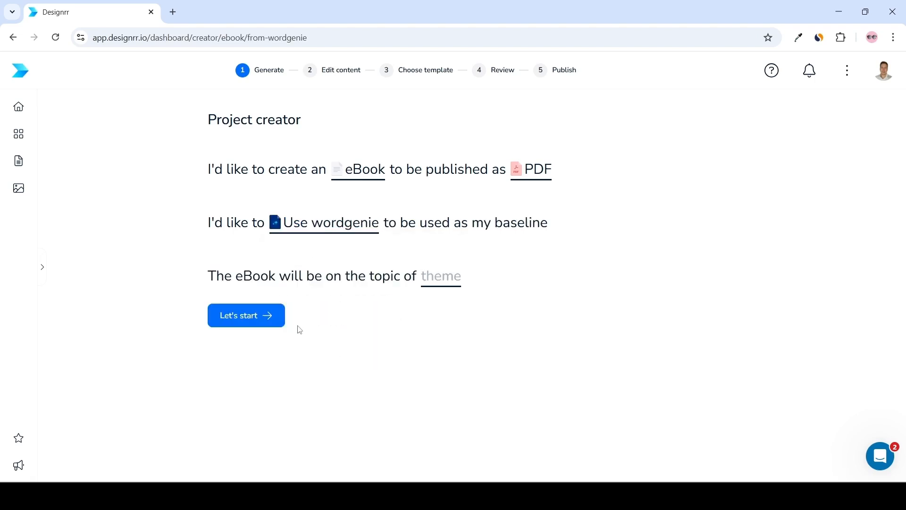
click(275, 320)
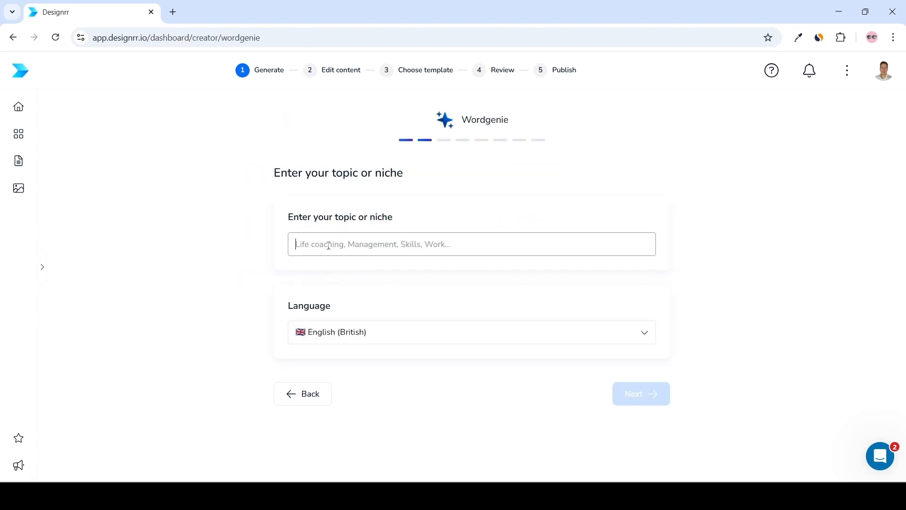
Enter Finance as the topic and choose the Investment Strategies for Beginners sub-niche.
text(Finance)
click(656, 398)
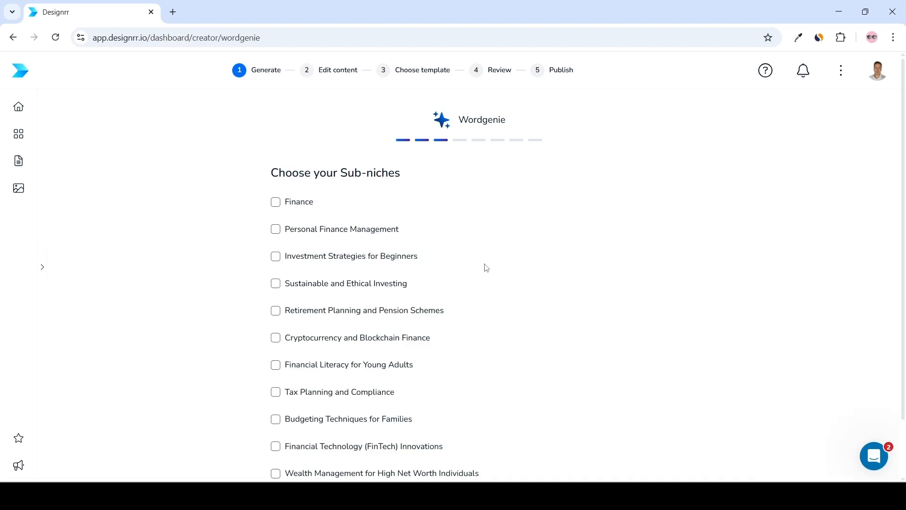
scroll(489, 269, down, 2)
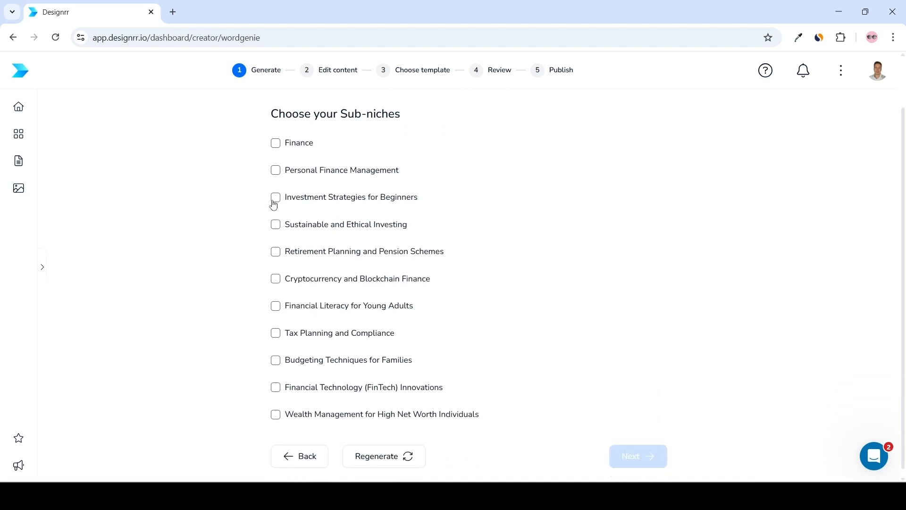
click(275, 198)
click(644, 456)
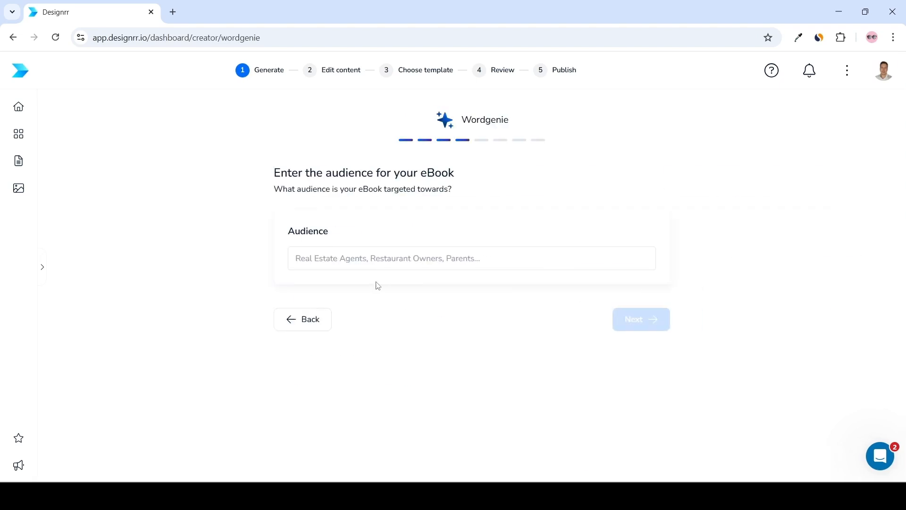
Set the audience to Beginner investors and pick the title First Steps in Investing: A Beginner's Guide to Smart Strategies.
click(331, 267)
text(Beginner investors)
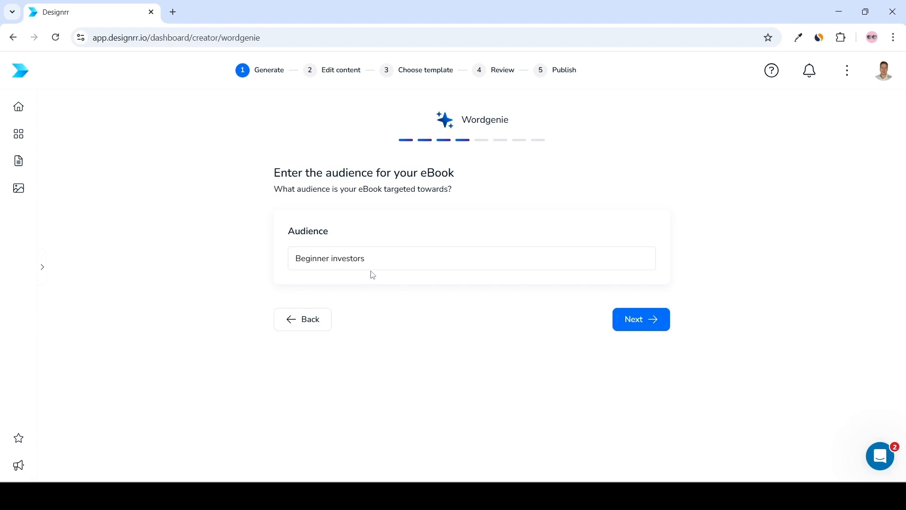
click(655, 325)
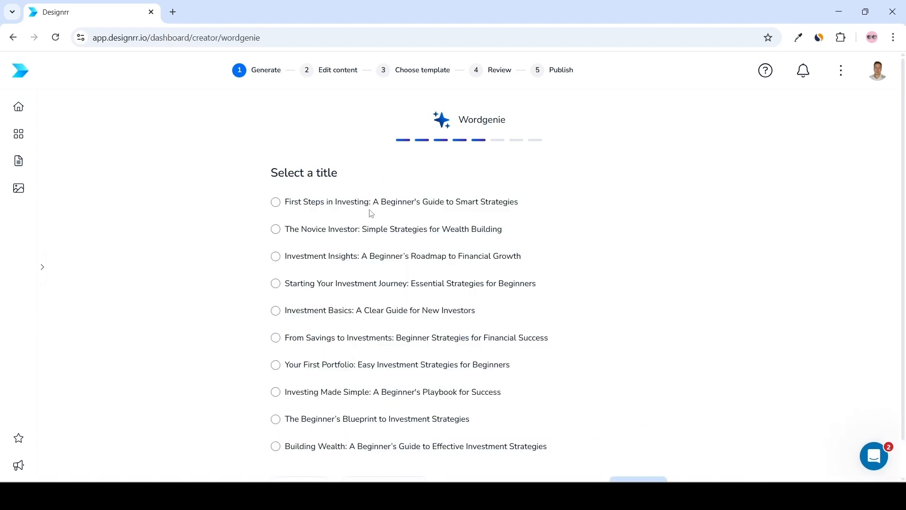
click(276, 202)
click(639, 479)
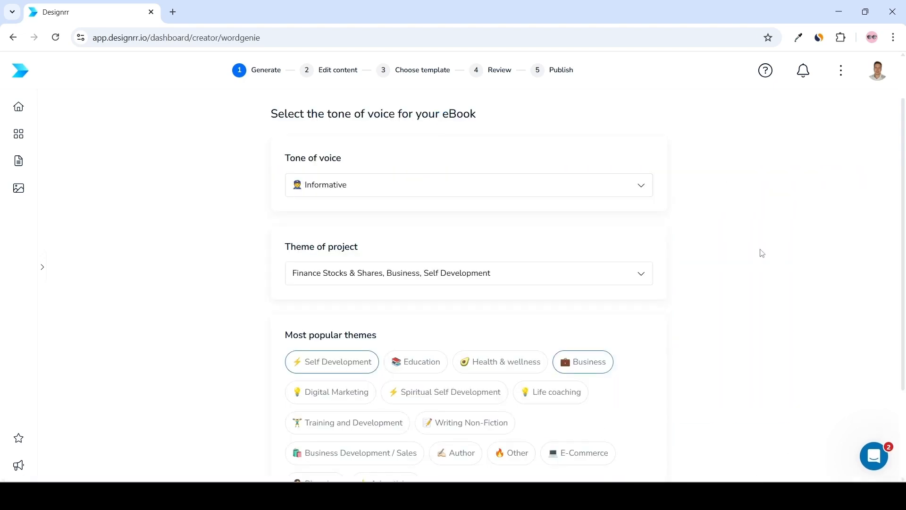
Review the tone of voice options and proceed with the Informative tone to the outline.
click(568, 194)
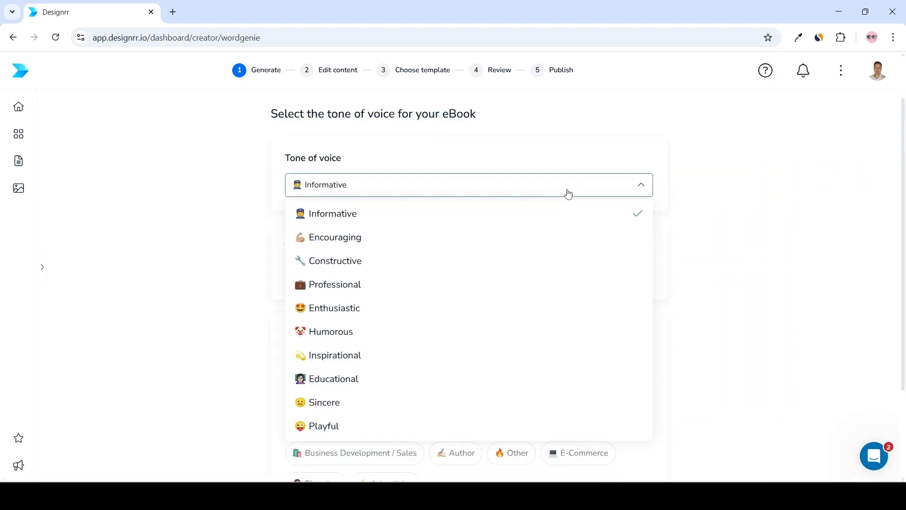
scroll(568, 194, down, 1)
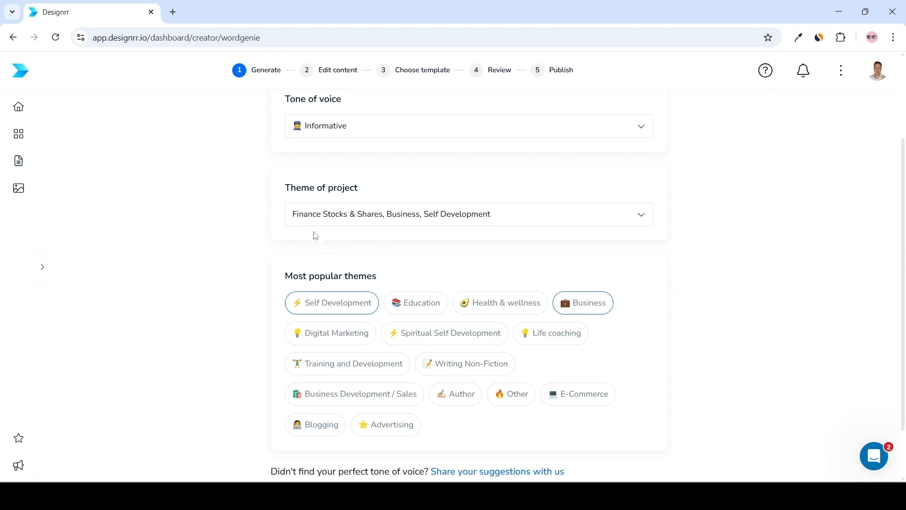
scroll(324, 229, down, 1)
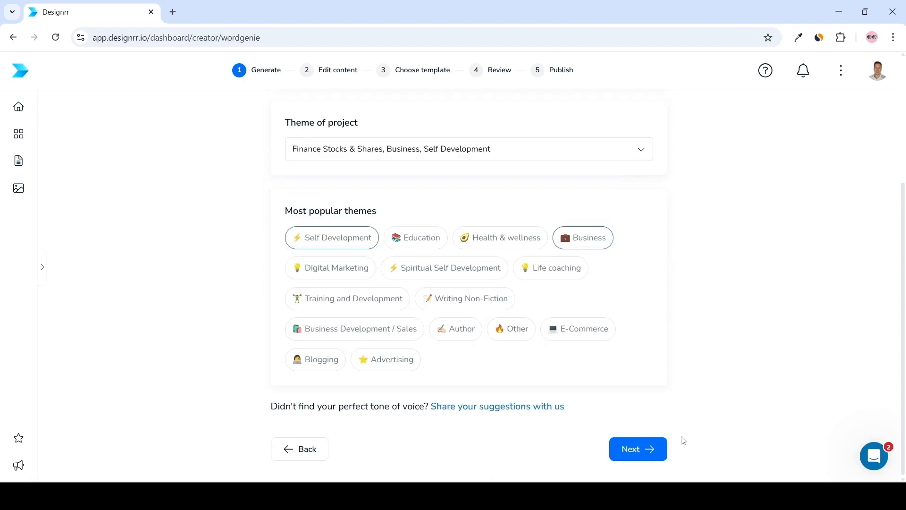
click(638, 449)
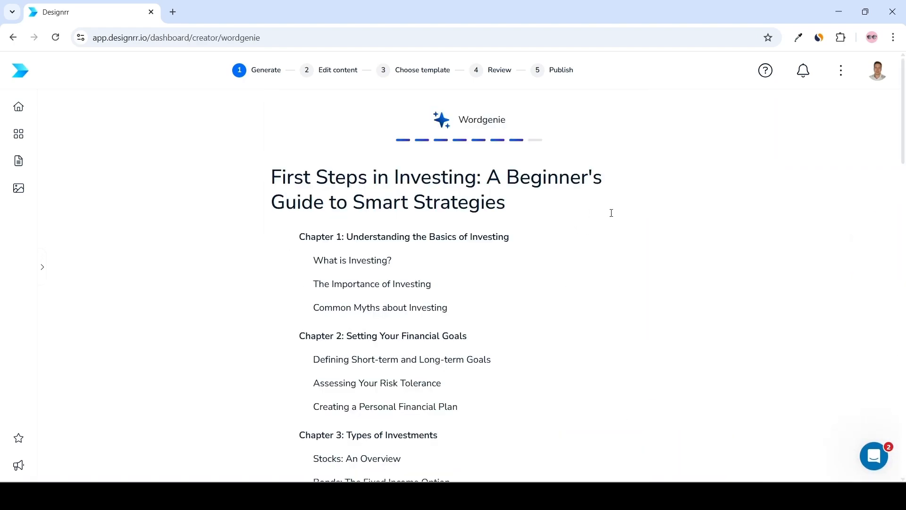
Review the generated chapter outline of the ebook.
scroll(611, 213, down, 9)
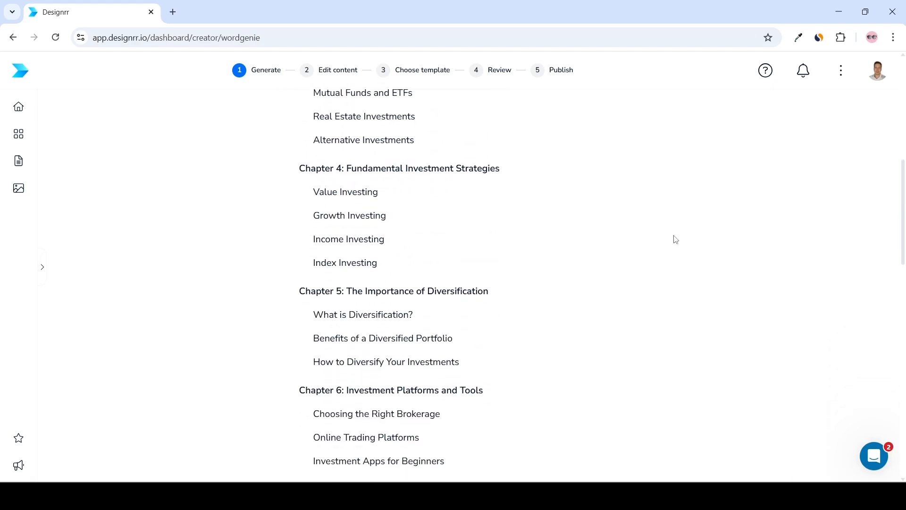
scroll(676, 239, down, 6)
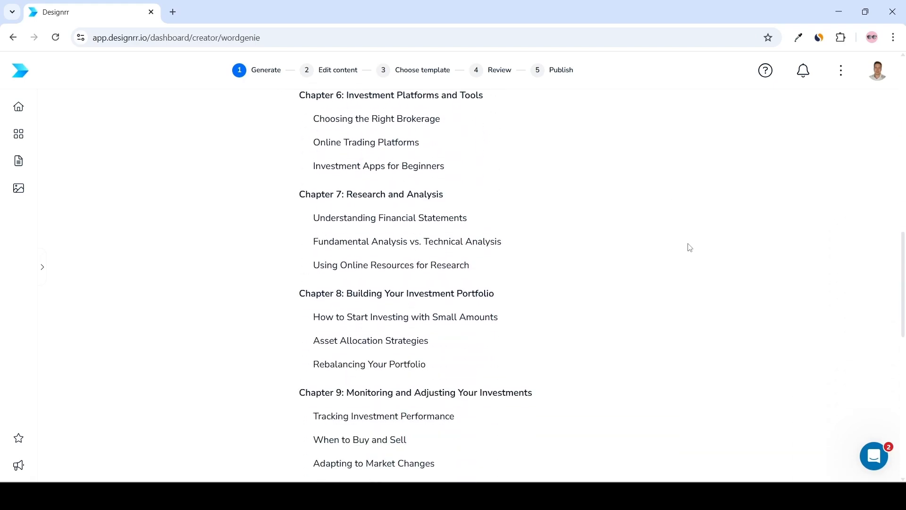
scroll(690, 248, down, 4)
scroll(692, 251, down, 1)
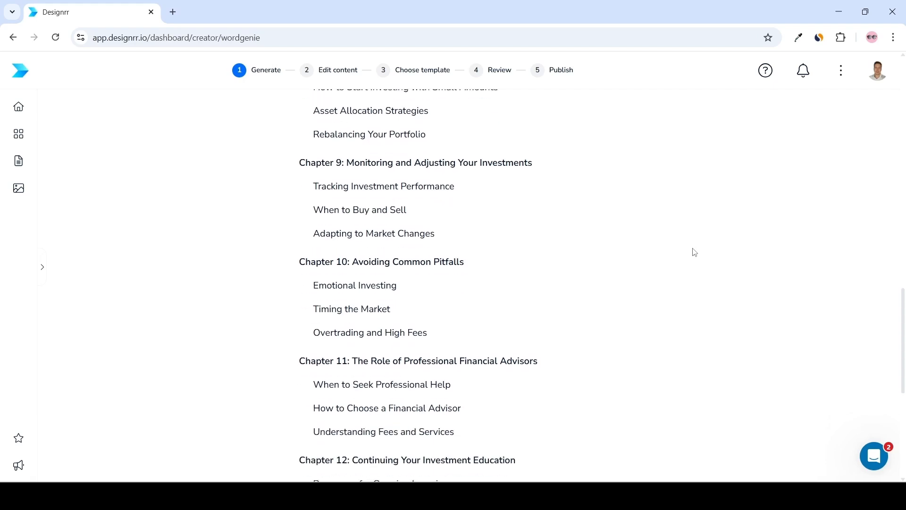
scroll(704, 253, down, 6)
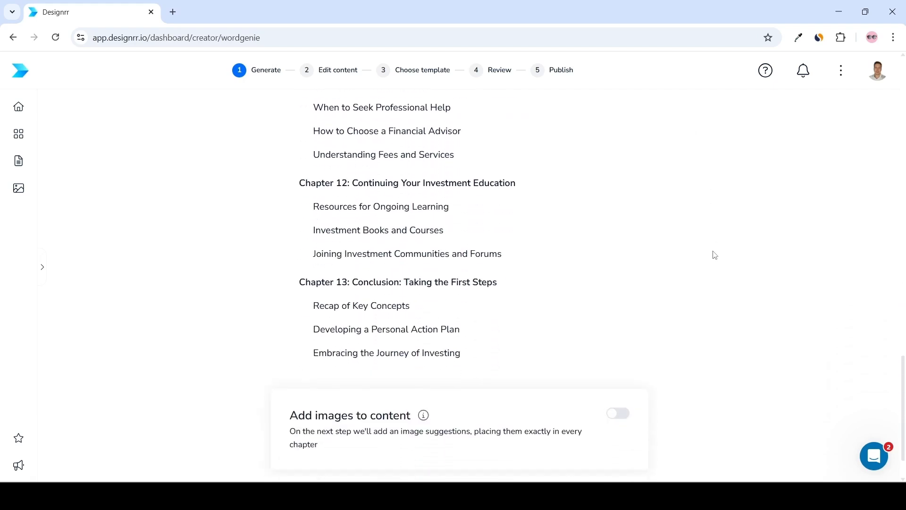
scroll(554, 290, up, 5)
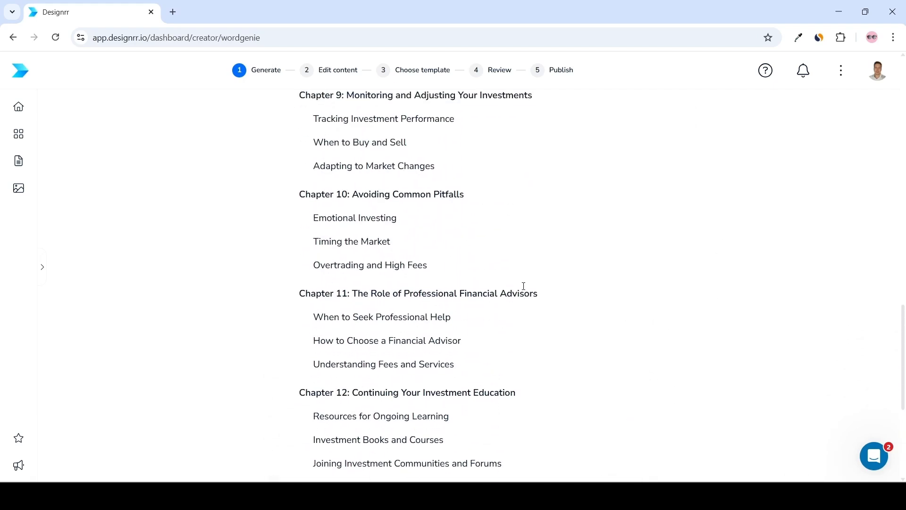
scroll(520, 281, up, 6)
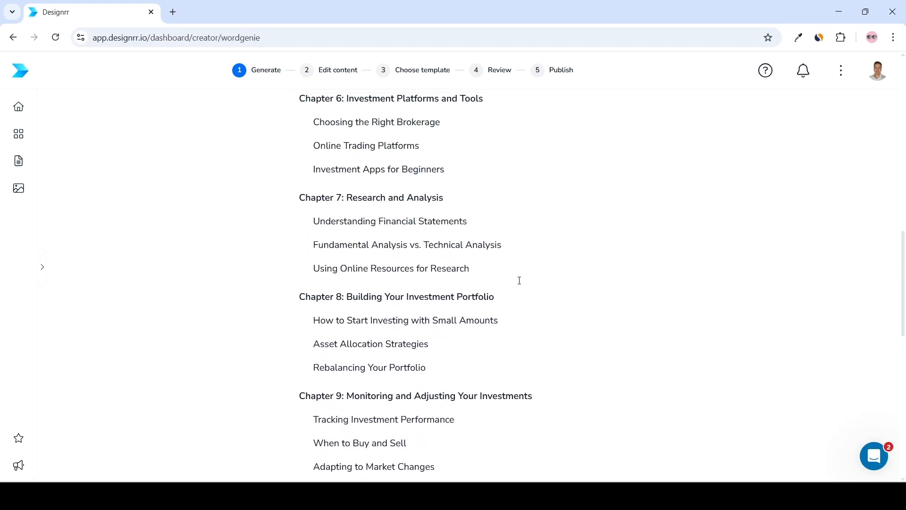
scroll(520, 281, up, 5)
scroll(557, 271, down, 7)
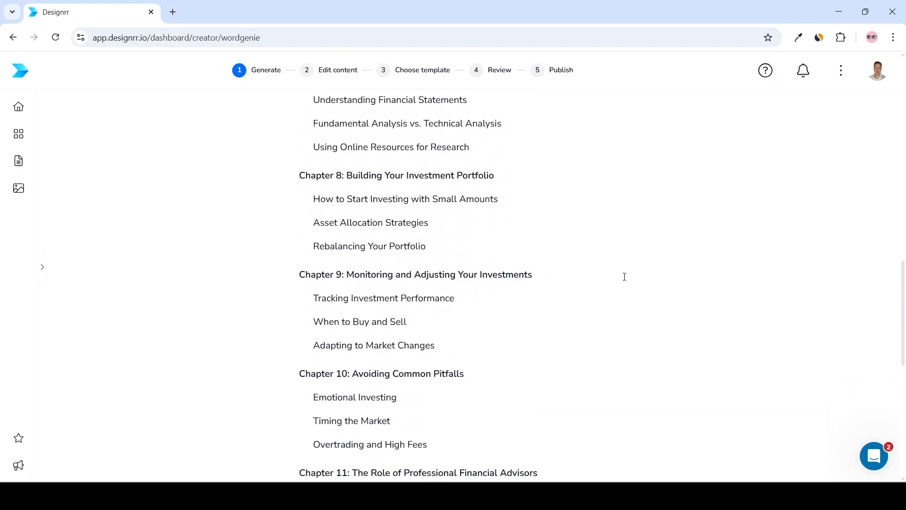
scroll(624, 277, down, 9)
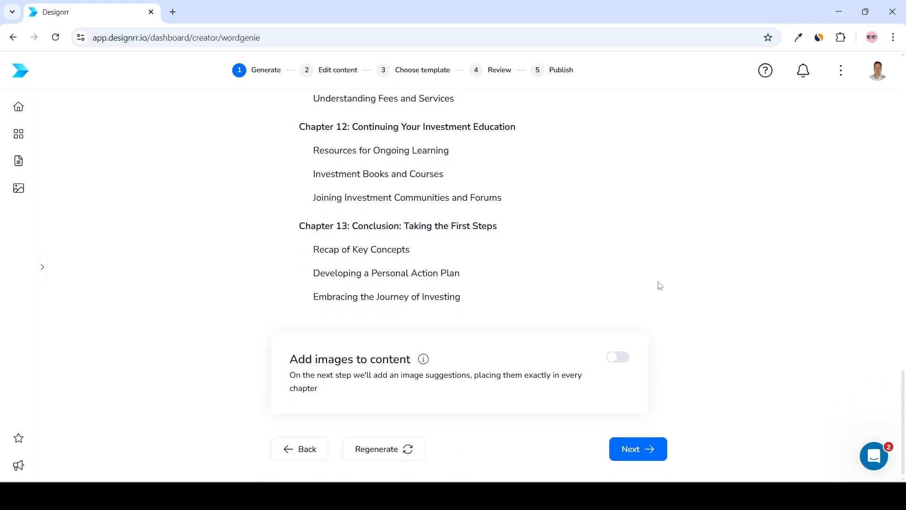
Generate the full ebook content from the chapter outline without adding images.
click(641, 451)
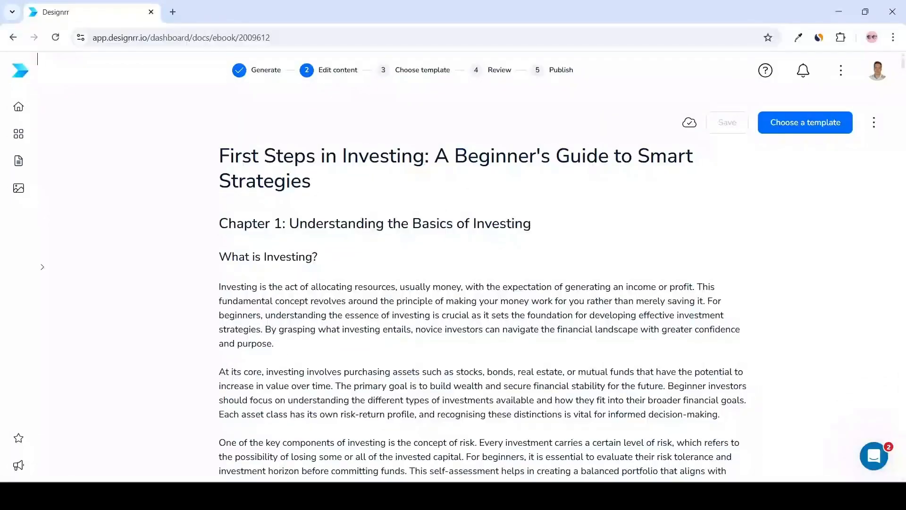
drag(904, 68, 905, 75)
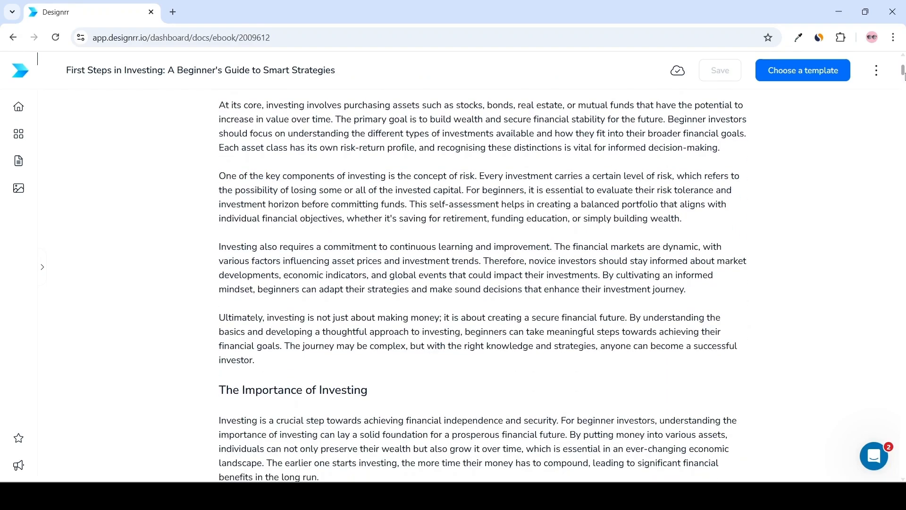
Scroll through the generated chapters to review the ebook text.
scroll(857, 115, down, 5)
scroll(856, 115, down, 7)
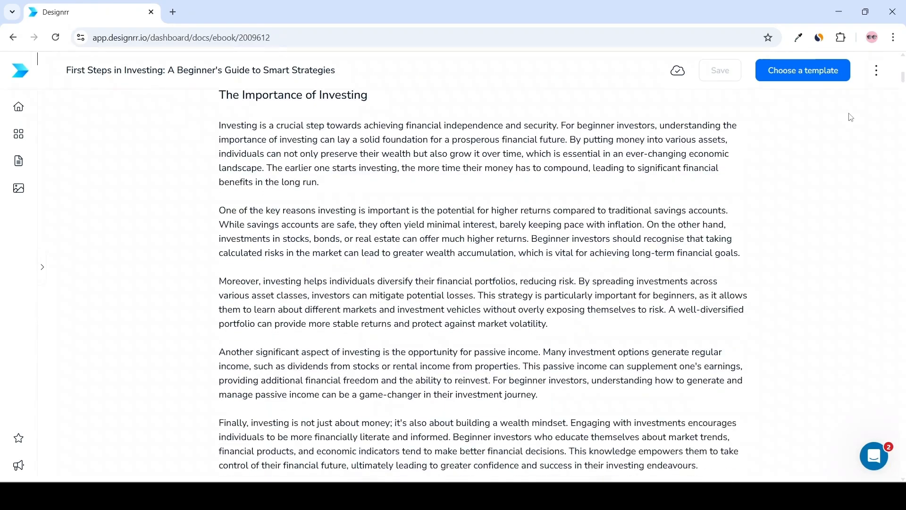
scroll(854, 119, down, 8)
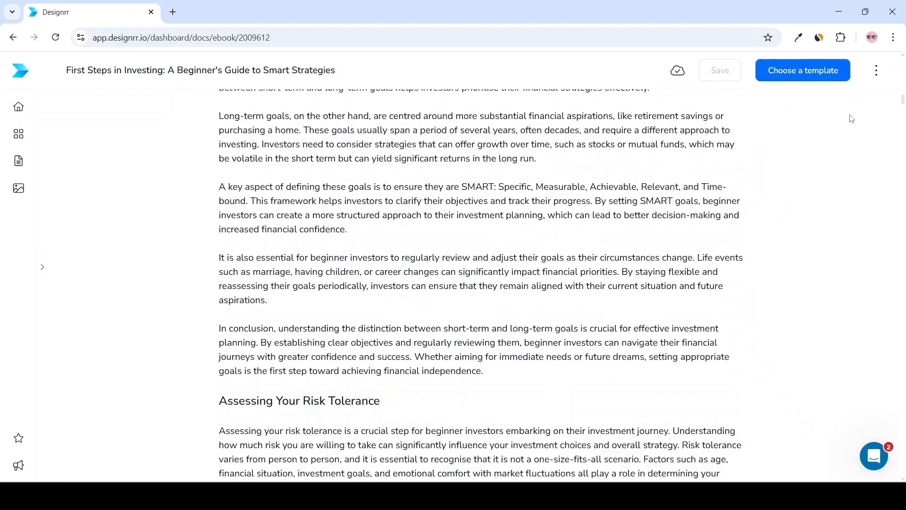
scroll(852, 118, down, 1)
scroll(851, 125, down, 8)
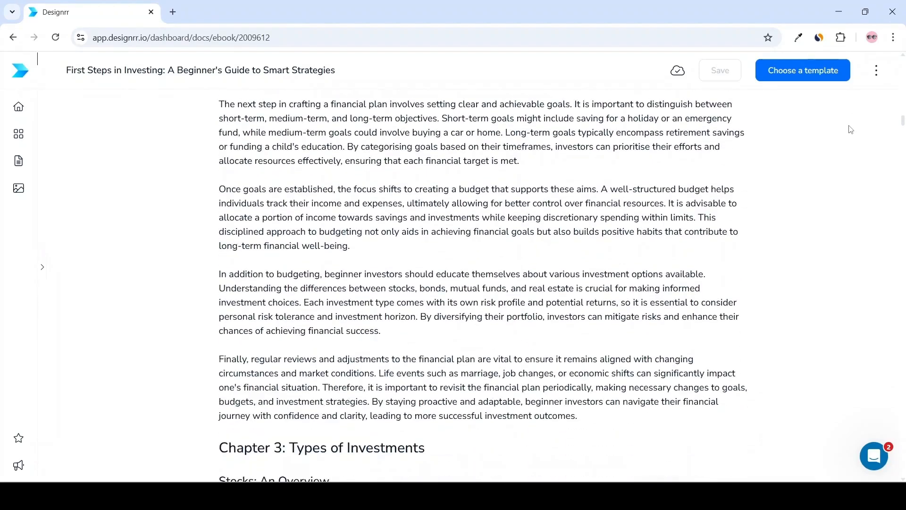
scroll(850, 132, down, 3)
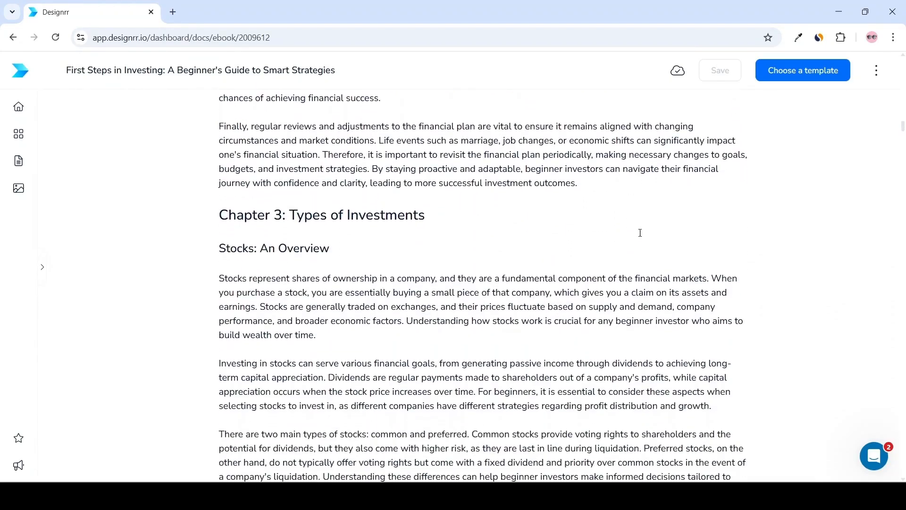
scroll(653, 231, down, 5)
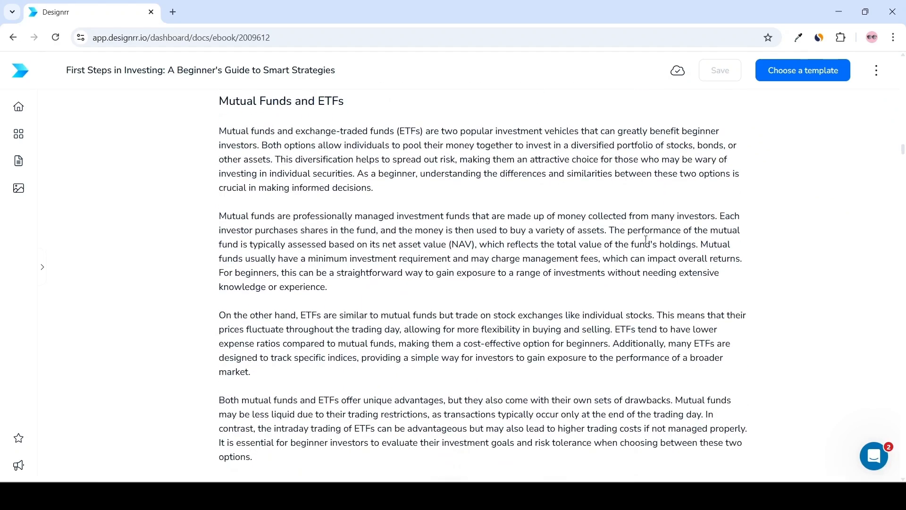
scroll(646, 240, down, 4)
scroll(644, 240, down, 5)
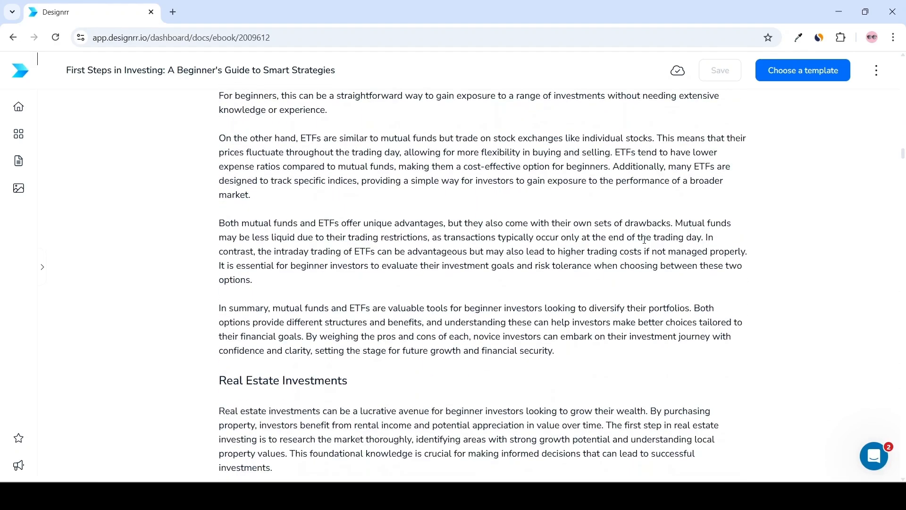
scroll(641, 241, down, 3)
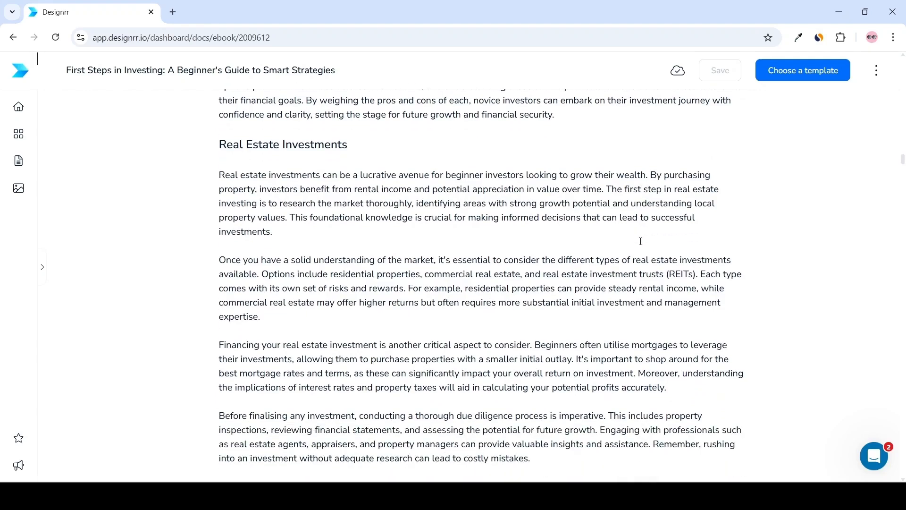
scroll(636, 238, down, 4)
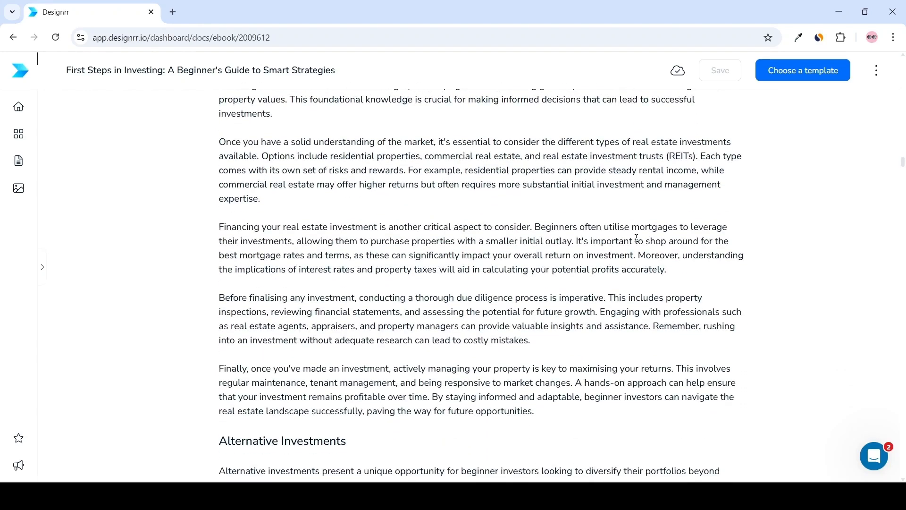
scroll(635, 240, down, 12)
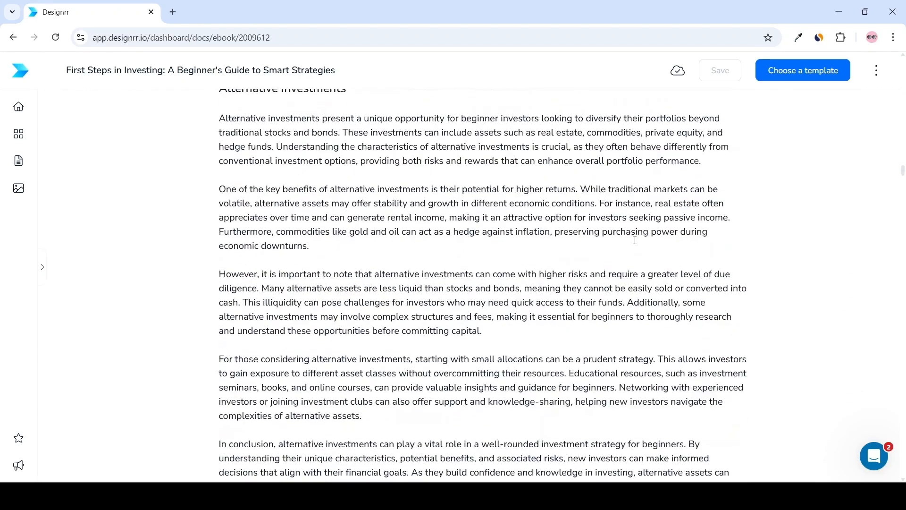
scroll(630, 241, down, 2)
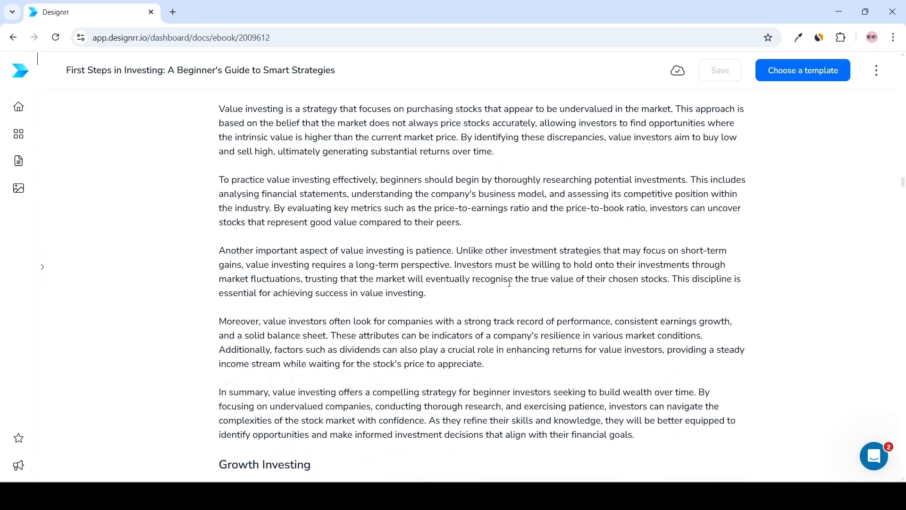
Insert a gallery photo of a trading app on a phone beside a coffee cup after the patience paragraph in Value Investing.
click(479, 291)
key(Return)
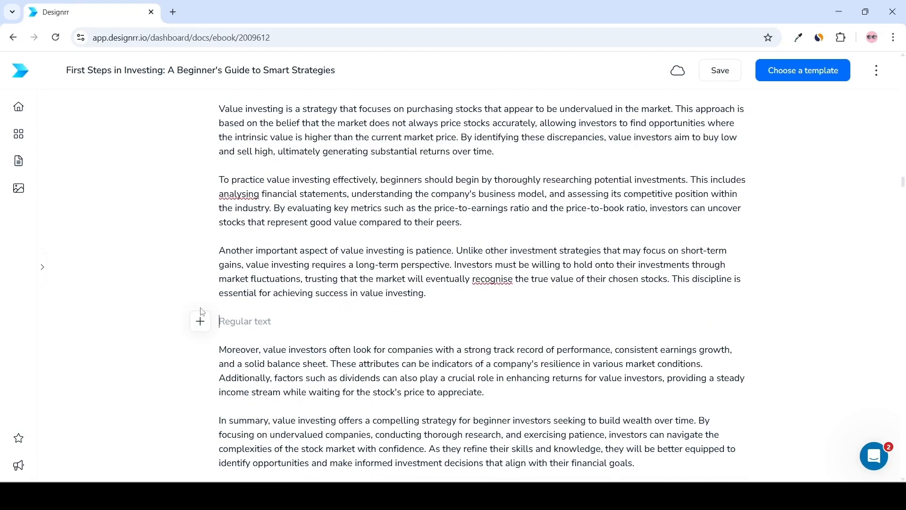
click(200, 322)
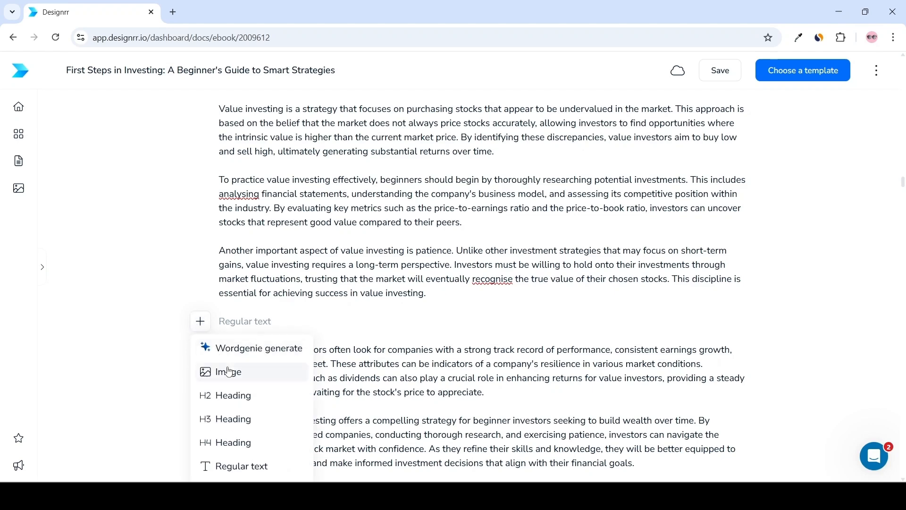
click(227, 370)
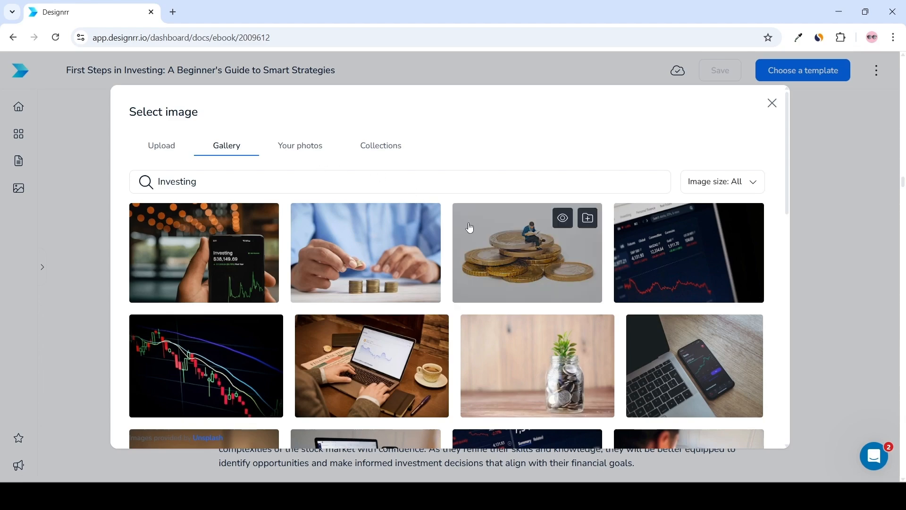
scroll(470, 227, down, 7)
scroll(553, 224, down, 5)
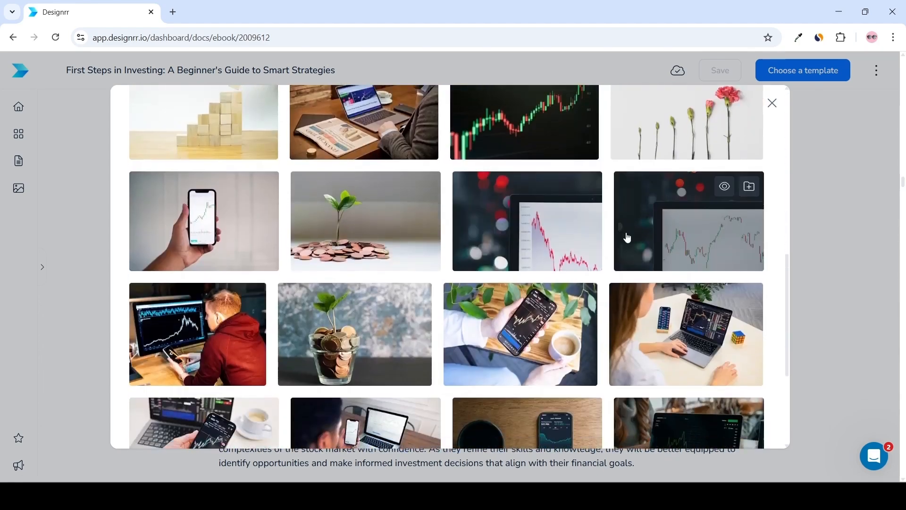
click(537, 263)
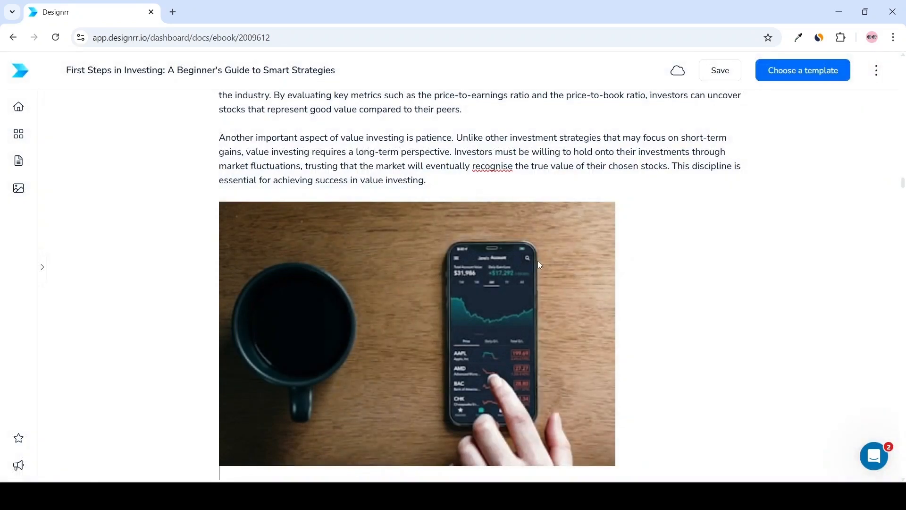
Add a new line in another section and insert the laptop-and-coffee image from your photos.
scroll(542, 262, down, 3)
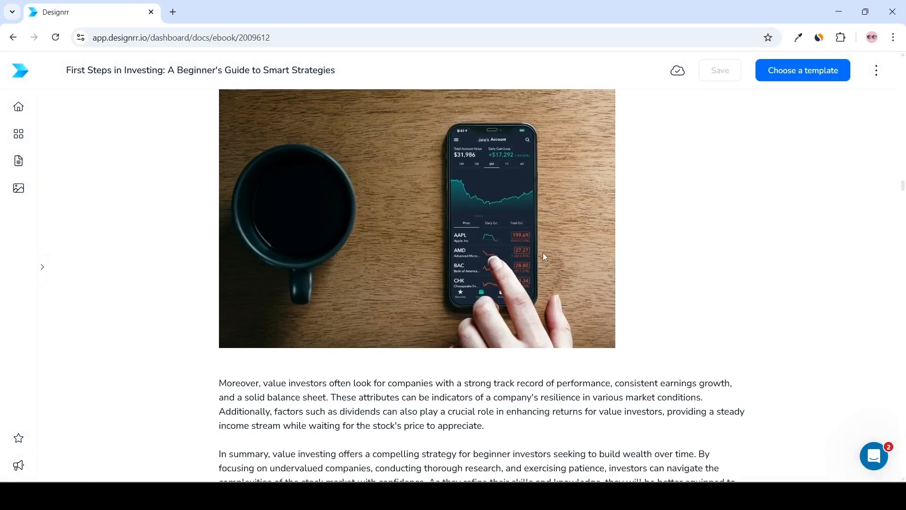
scroll(543, 253, up, 3)
scroll(560, 240, down, 20)
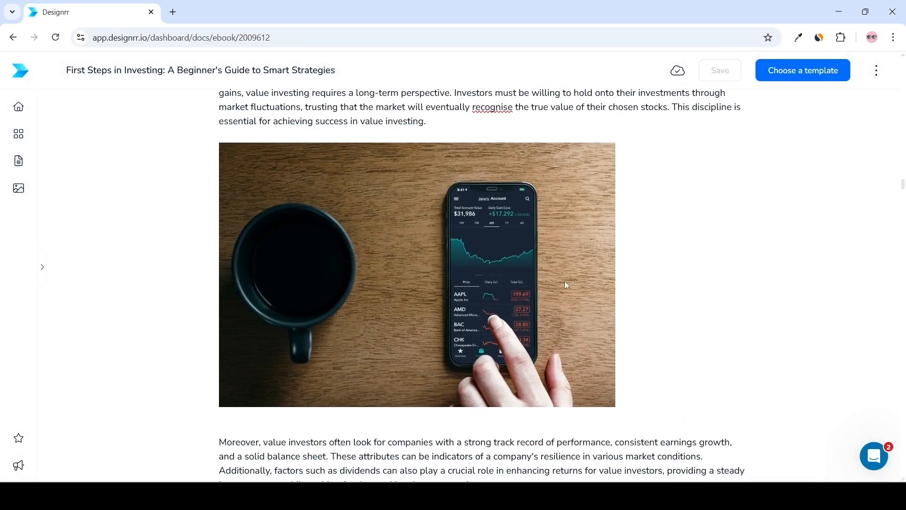
click(496, 231)
key(Return)
click(202, 256)
click(228, 309)
click(299, 145)
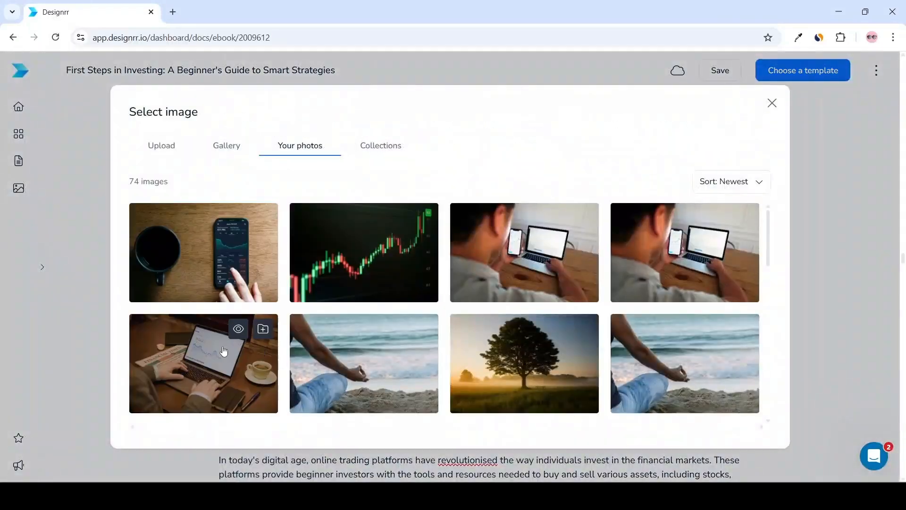
click(225, 352)
Insert a coins image from the Investing gallery into a later section of the ebook.
scroll(521, 212, down, 20)
click(258, 377)
key(Return)
click(196, 286)
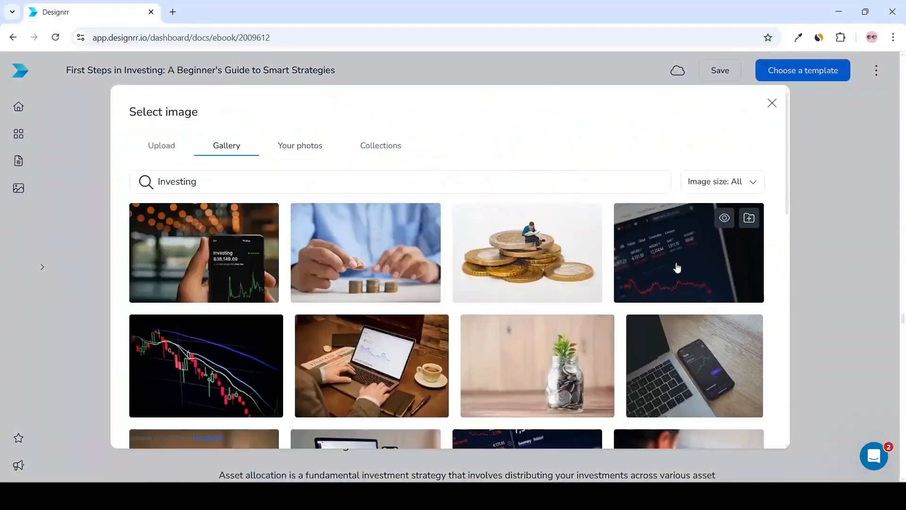
click(532, 239)
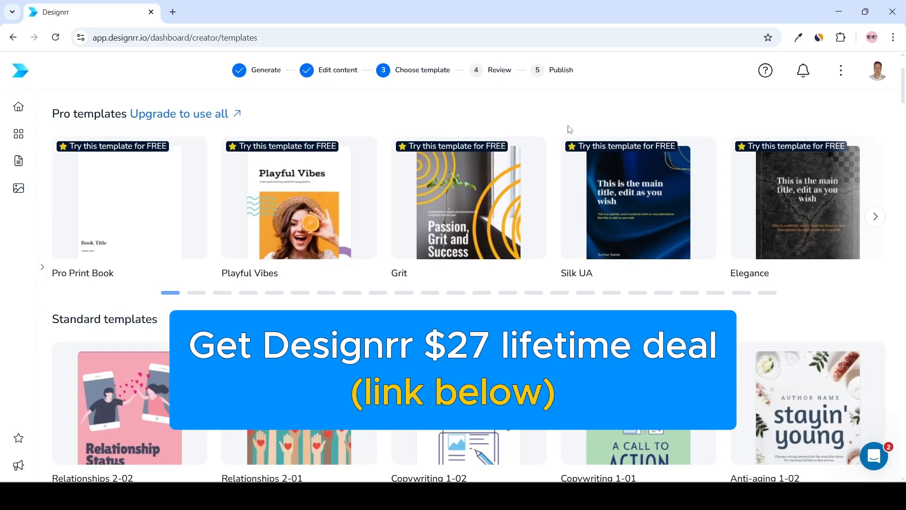
scroll(609, 142, down, 7)
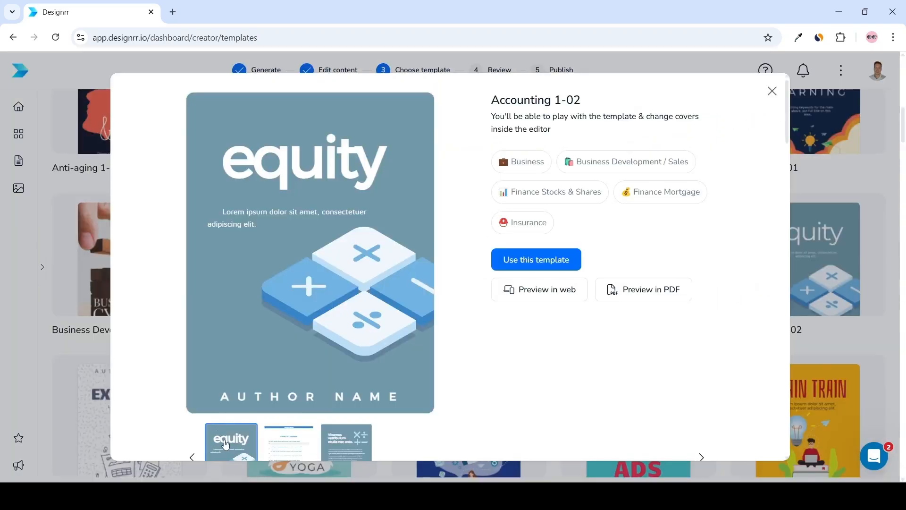
Preview the pages of the Accounting 1-02 template and apply it to the ebook.
click(288, 448)
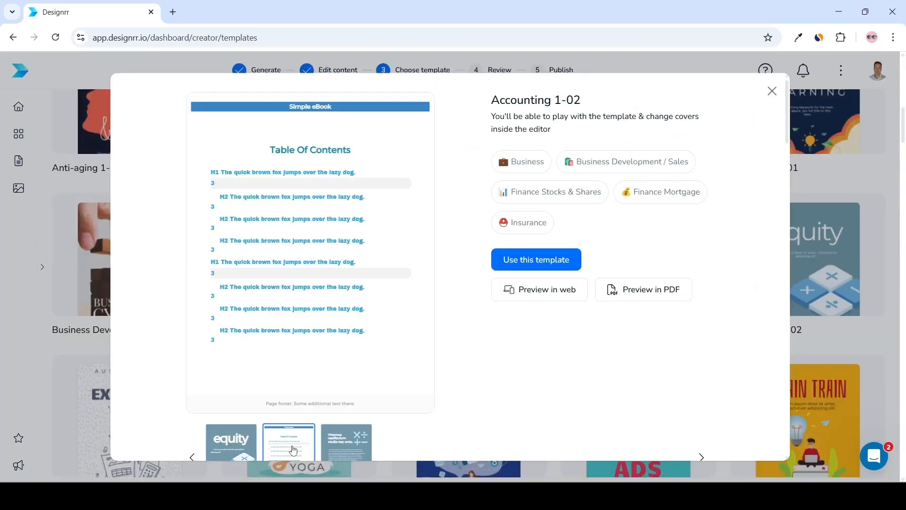
click(331, 448)
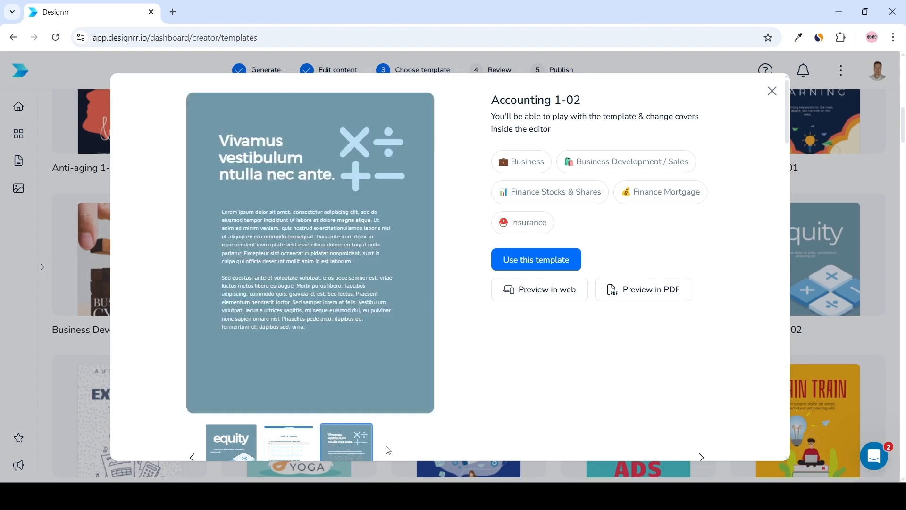
click(519, 264)
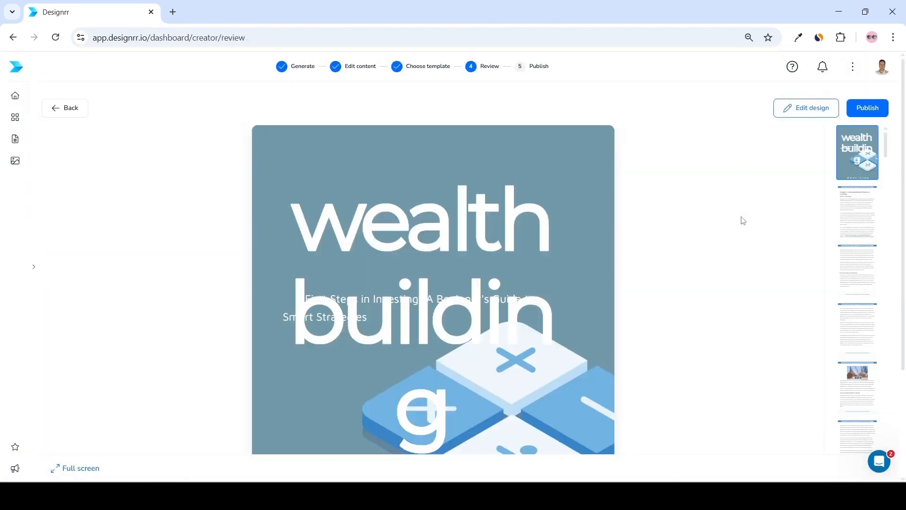
Browse the designed ebook pages in the review step.
click(855, 231)
click(863, 274)
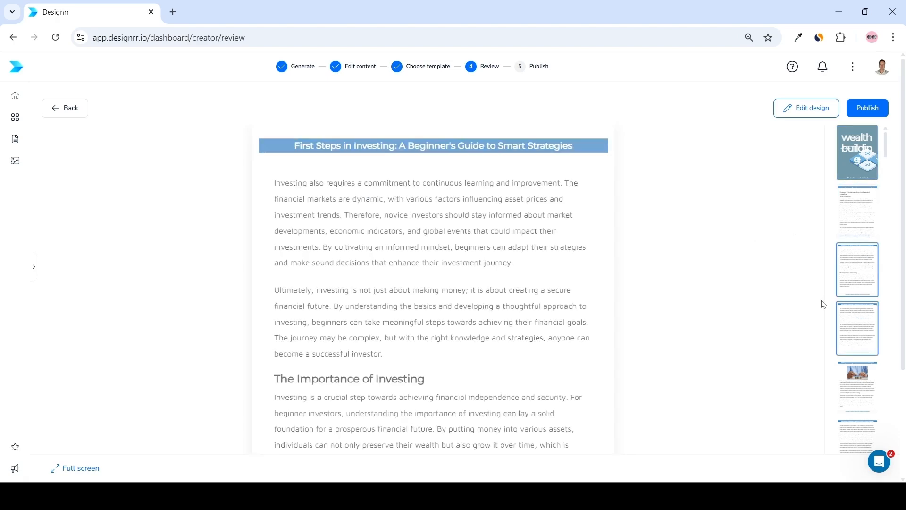
click(864, 380)
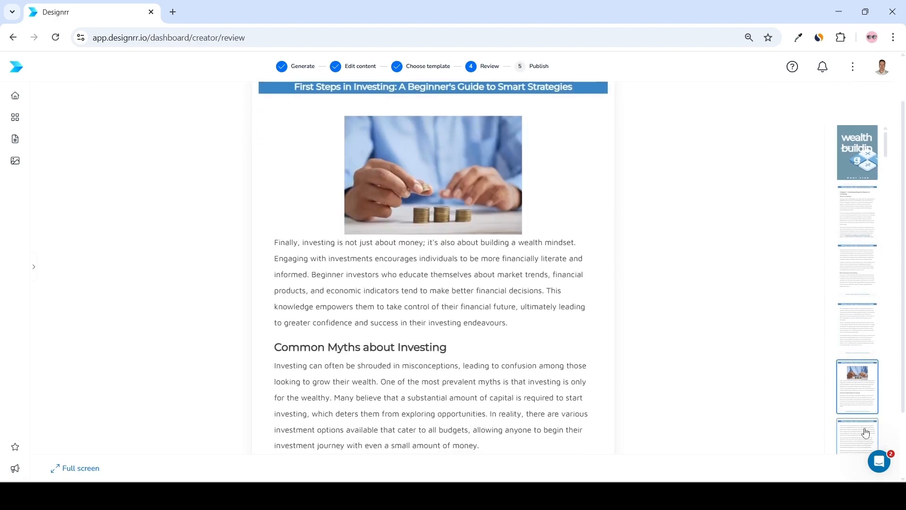
click(864, 429)
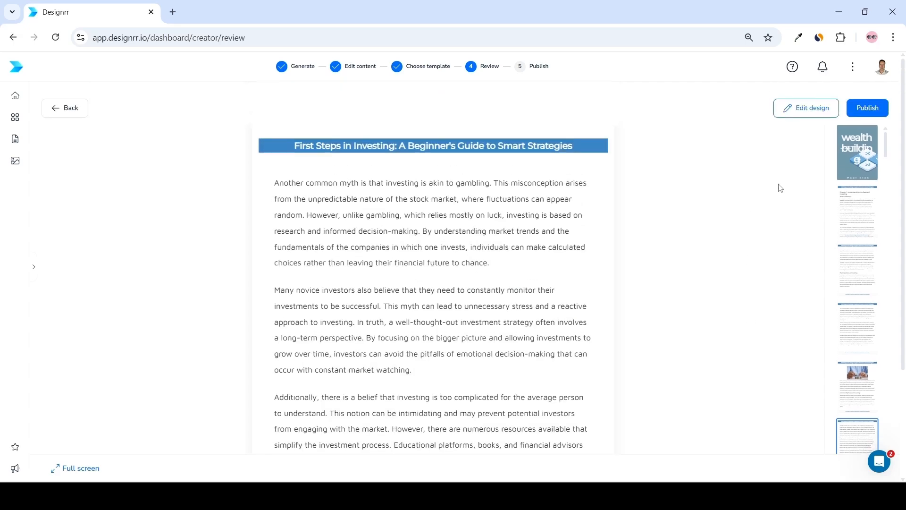
Open the design editor and change the cover heading to First Steps in Investing with subtitle A Beginner's Guide to Smart Strategies.
click(811, 110)
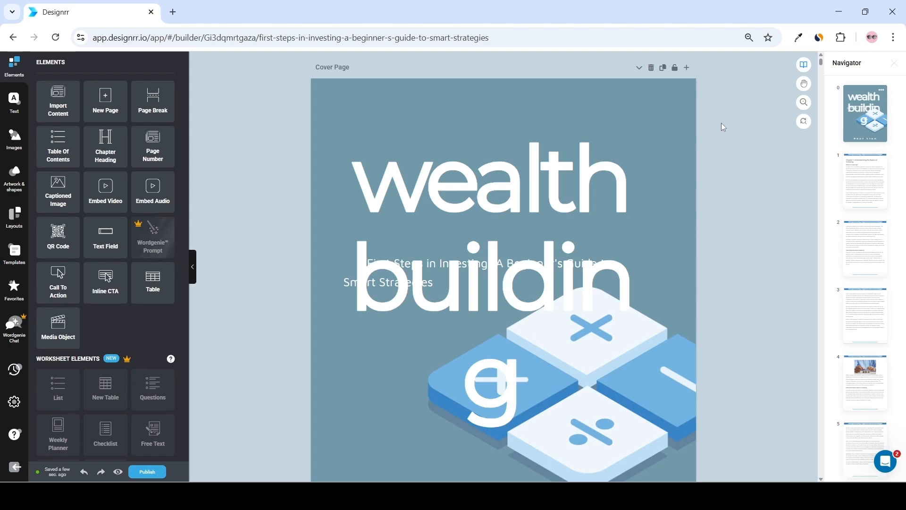
click(533, 181)
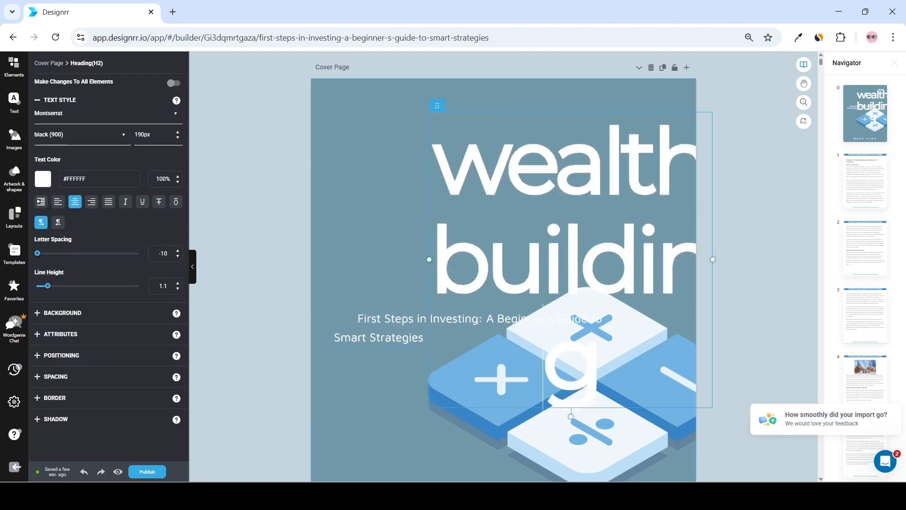
key(ctrl+a)
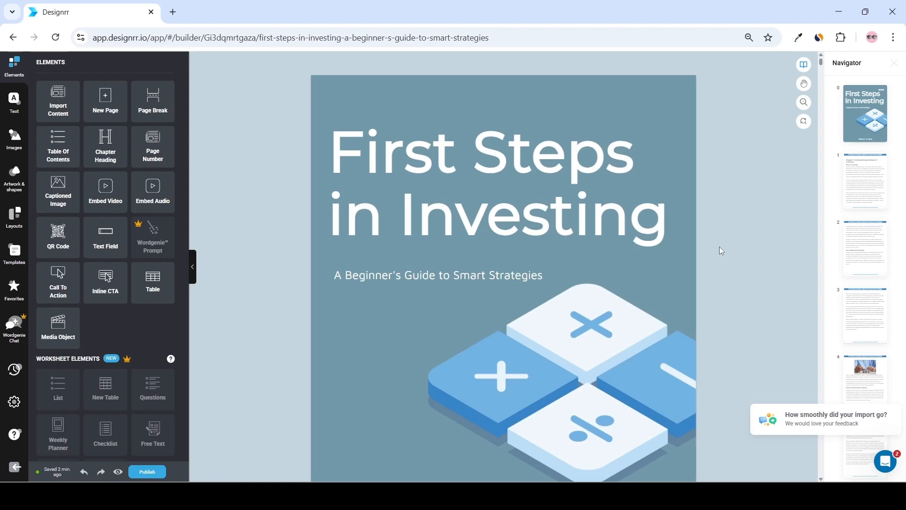
scroll(720, 246, down, 3)
scroll(724, 255, up, 3)
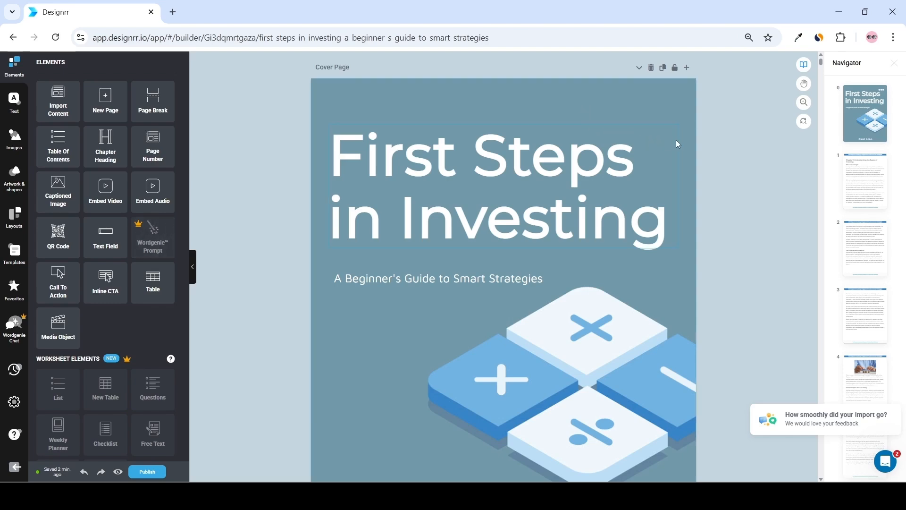
Add a Table of Contents page after the cover page.
scroll(705, 154, down, 10)
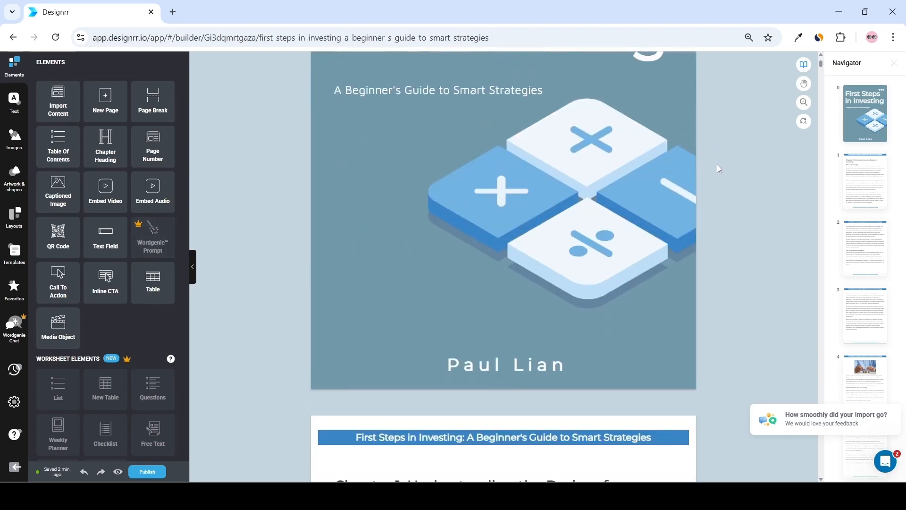
scroll(744, 203, down, 2)
scroll(734, 234, up, 6)
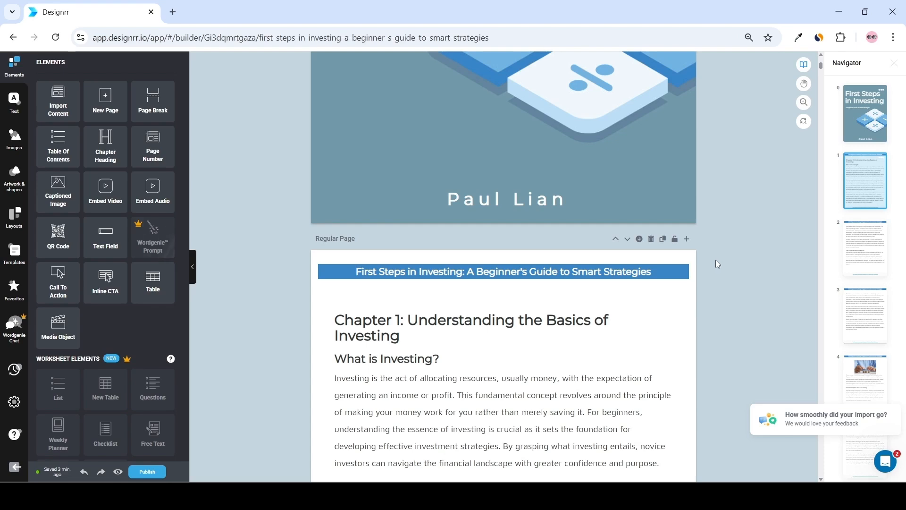
click(688, 239)
click(445, 244)
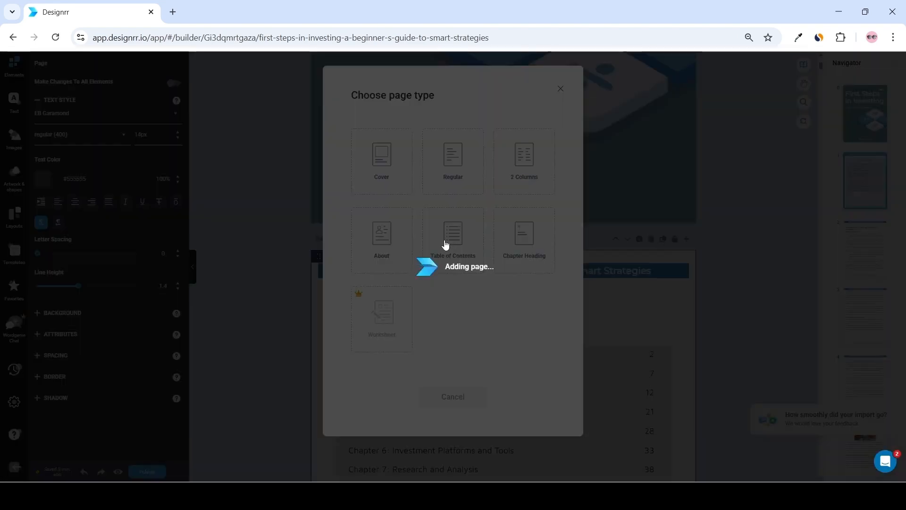
Scroll through the ebook pages and insert a page break before the Chapter 2 heading so it starts on a new page.
scroll(616, 256, up, 2)
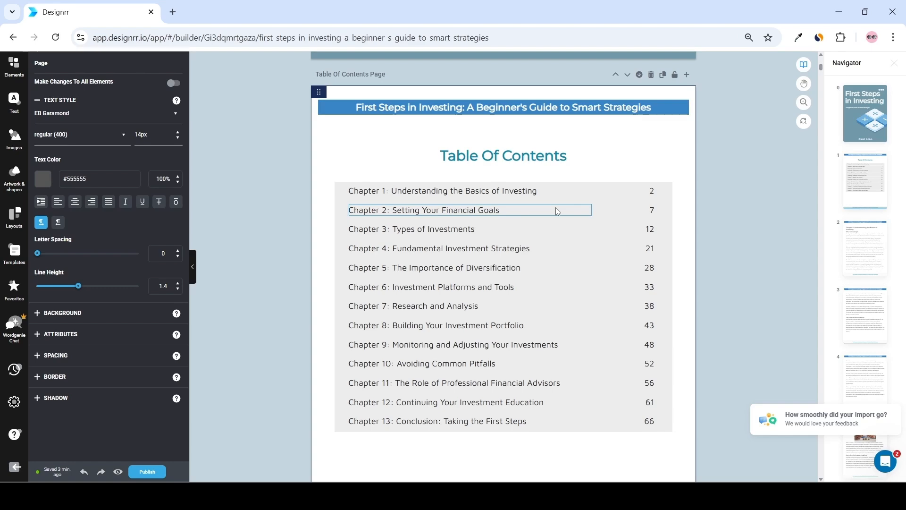
scroll(655, 224, down, 2)
scroll(735, 214, down, 5)
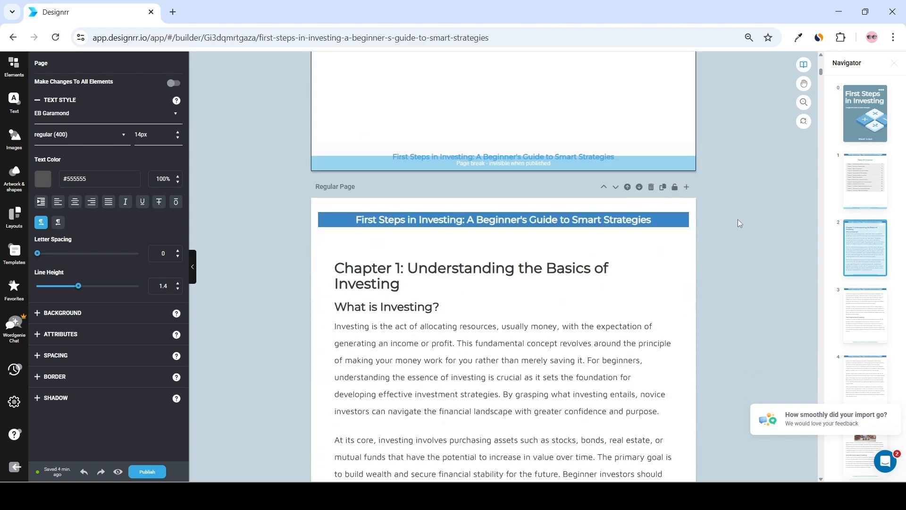
scroll(737, 219, down, 1)
scroll(572, 222, down, 14)
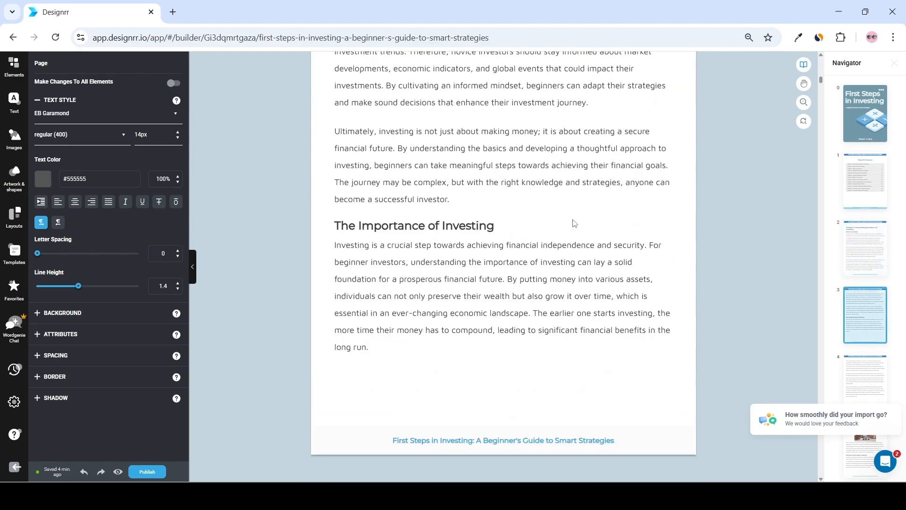
scroll(562, 218, down, 12)
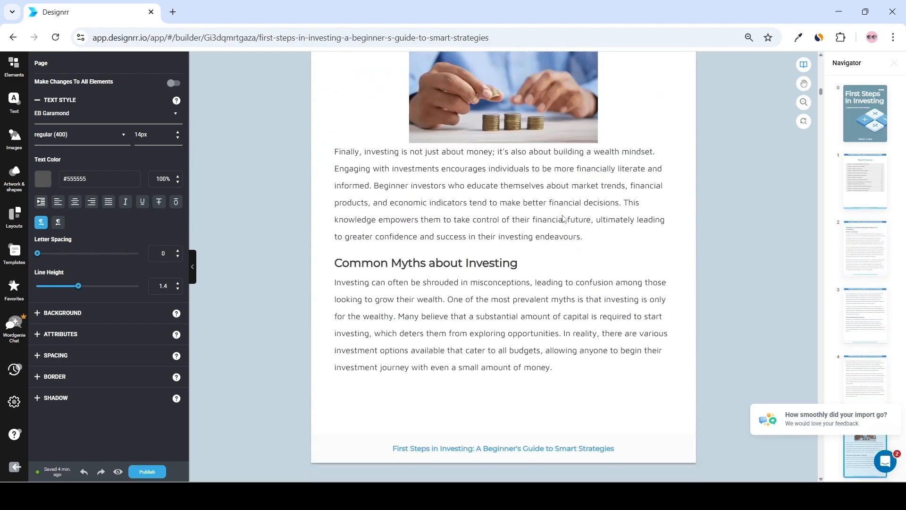
scroll(547, 216, down, 12)
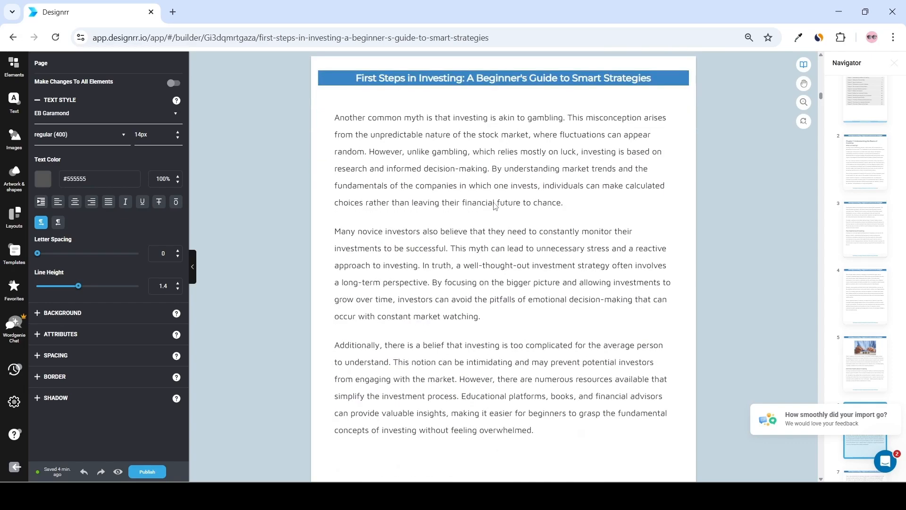
scroll(473, 198, down, 2)
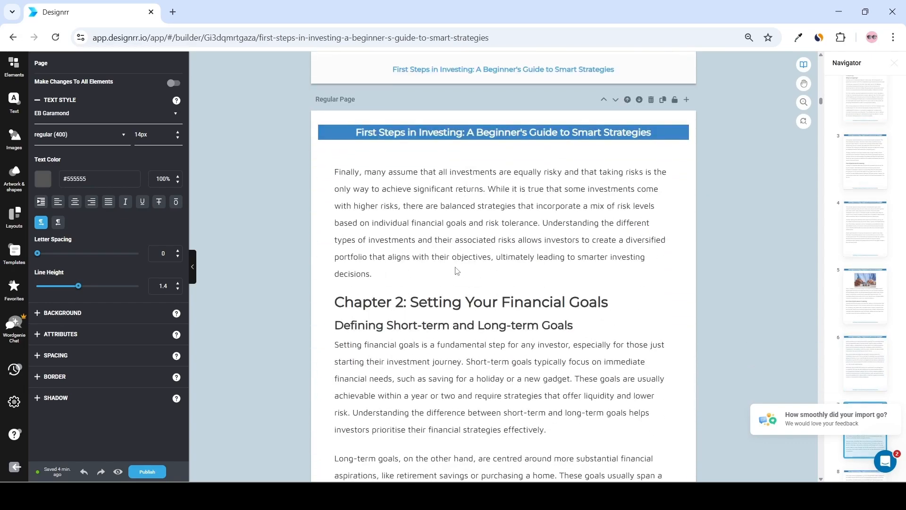
click(15, 66)
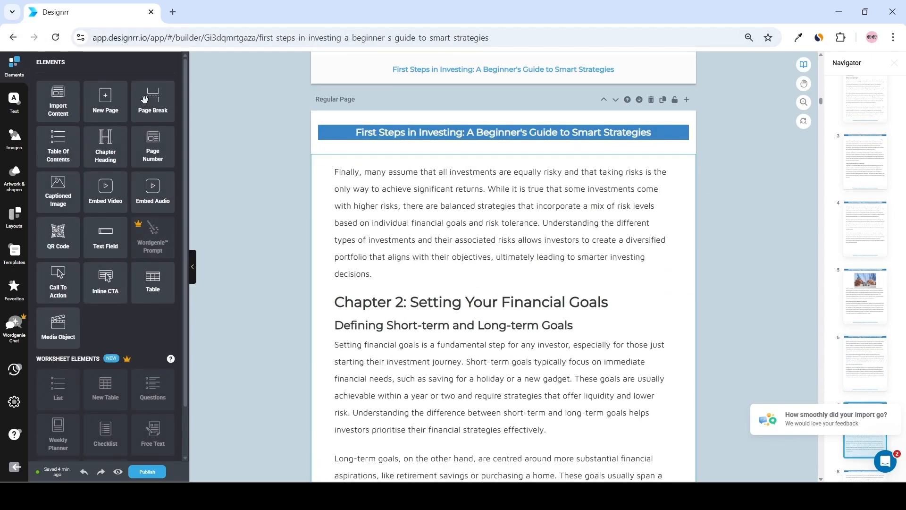
drag(148, 98, 378, 283)
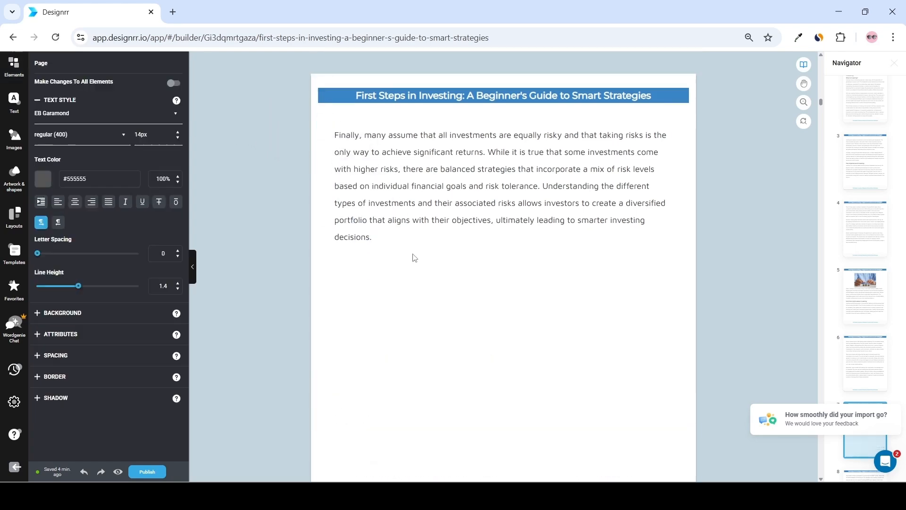
Insert a page break before the Chapter 3: Types of Investments heading.
scroll(522, 257, down, 5)
scroll(548, 237, down, 10)
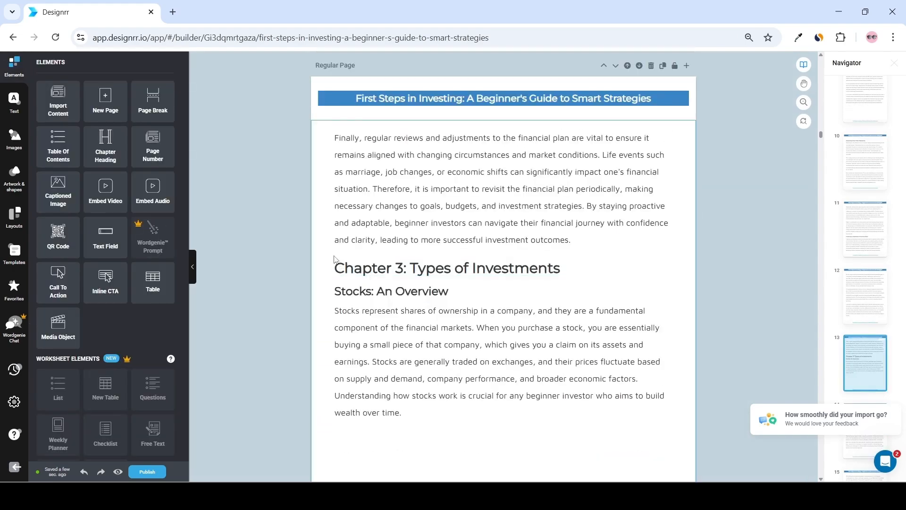
drag(141, 106, 420, 241)
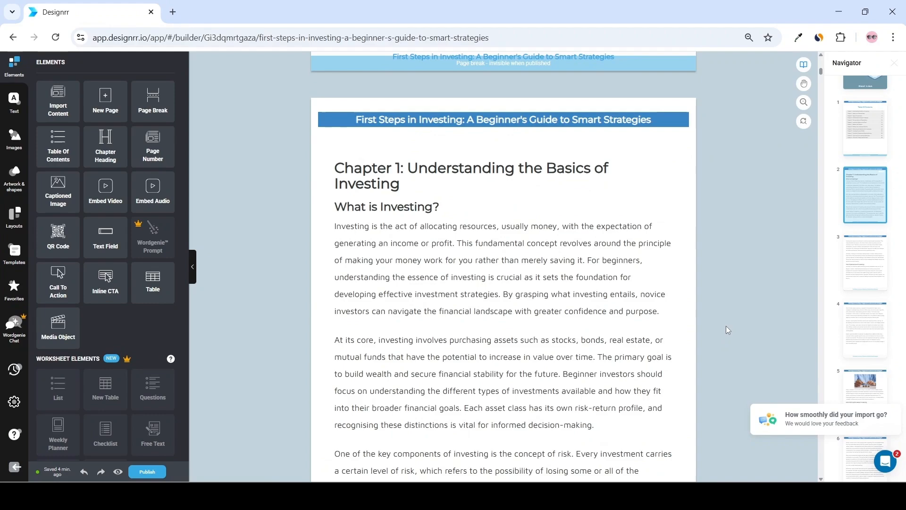
Scroll through the ebook pages to check where the chapters now start.
scroll(726, 325, down, 8)
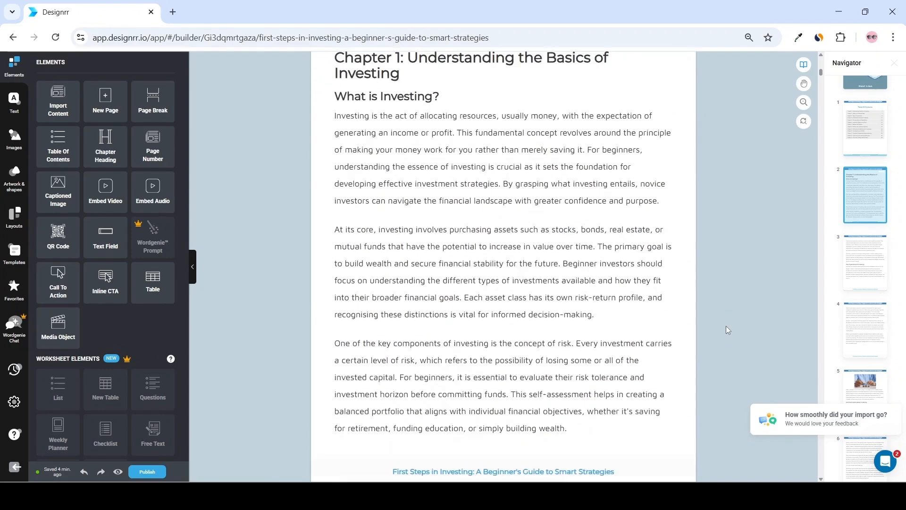
scroll(726, 327, down, 15)
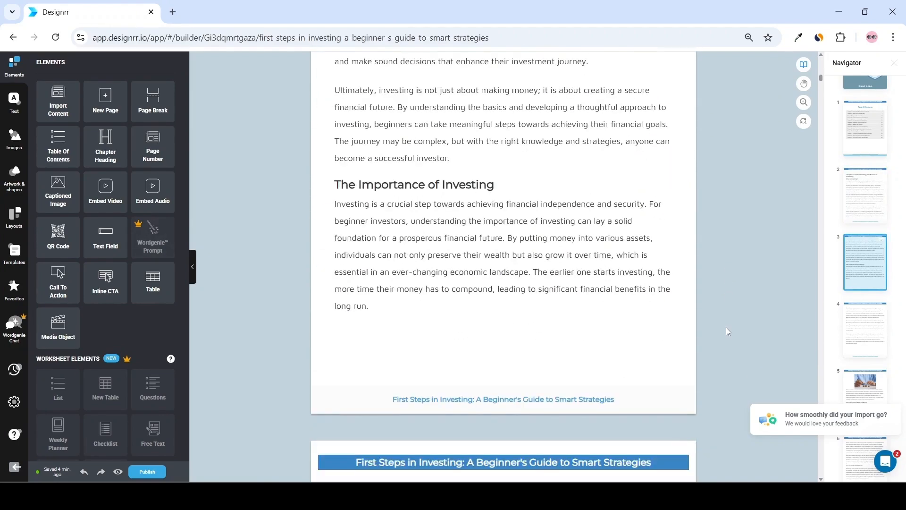
scroll(726, 331, down, 10)
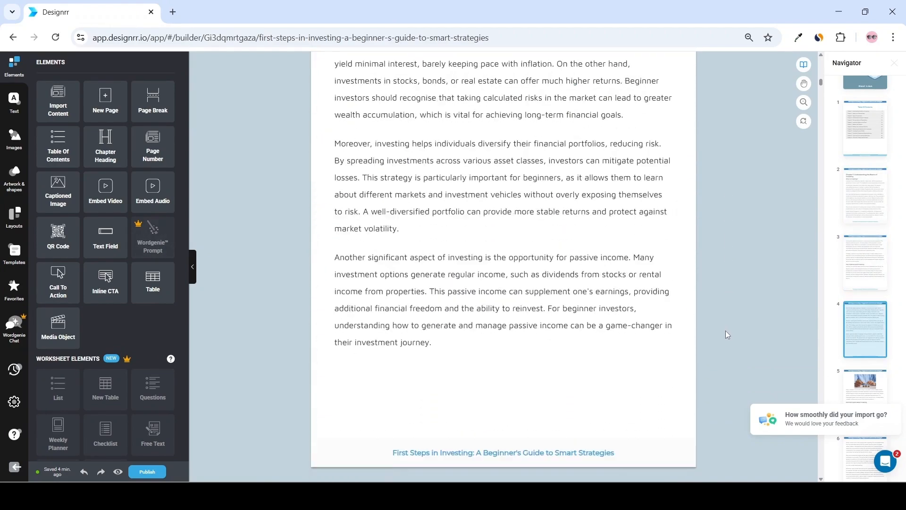
scroll(727, 330, down, 6)
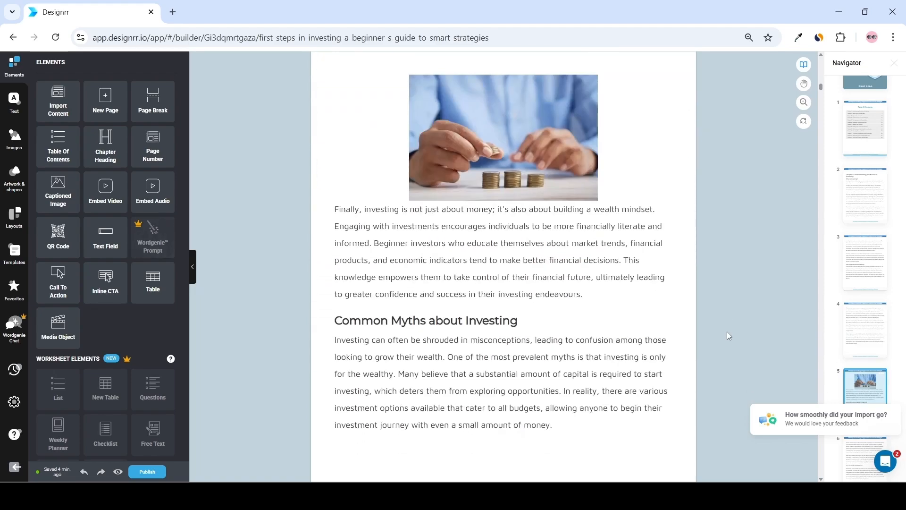
scroll(727, 331, down, 4)
scroll(727, 331, down, 10)
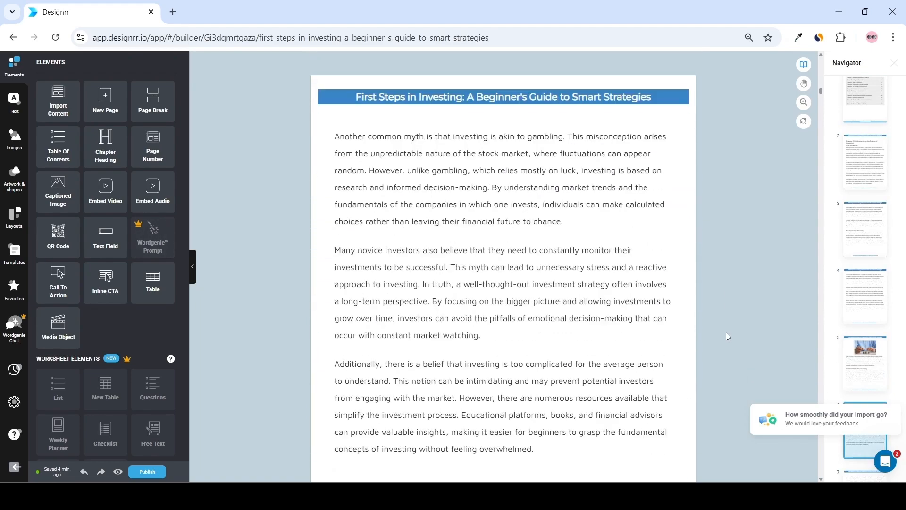
scroll(726, 332, down, 12)
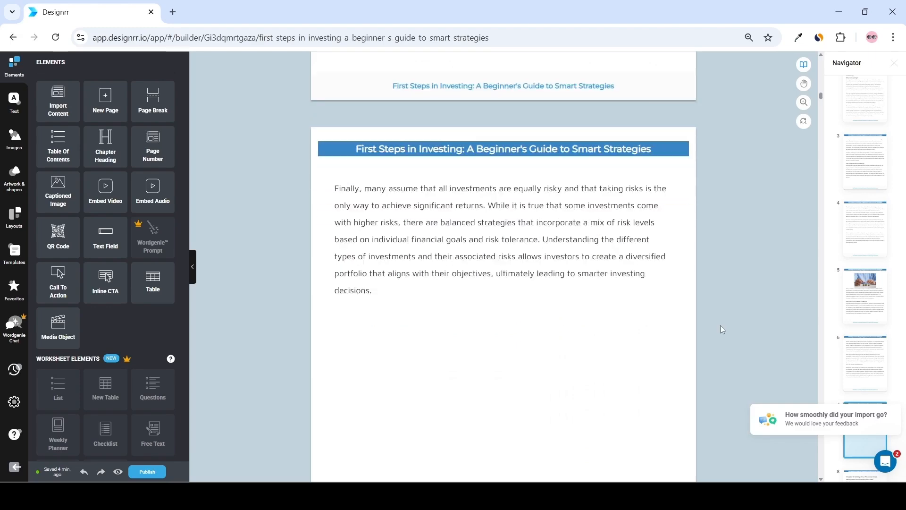
scroll(723, 329, down, 4)
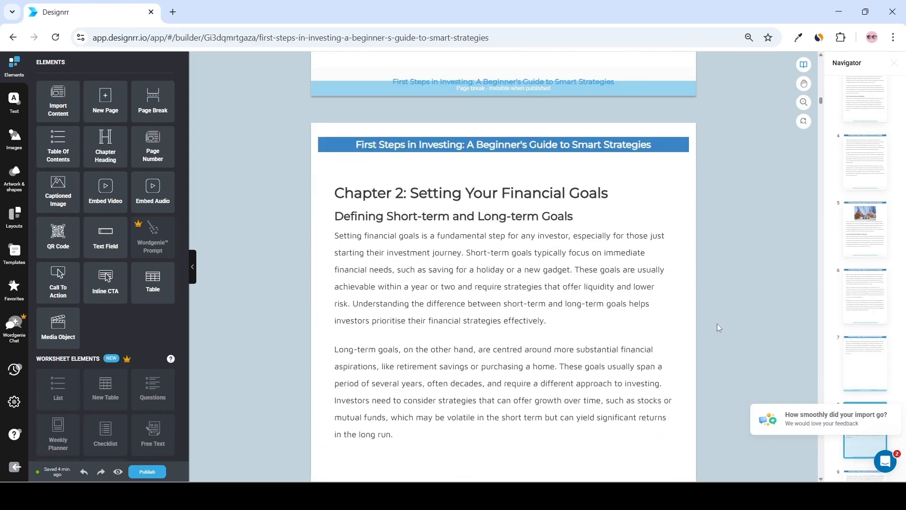
Publish the ebook as a PDF, continuing past the processing-time notice.
click(139, 469)
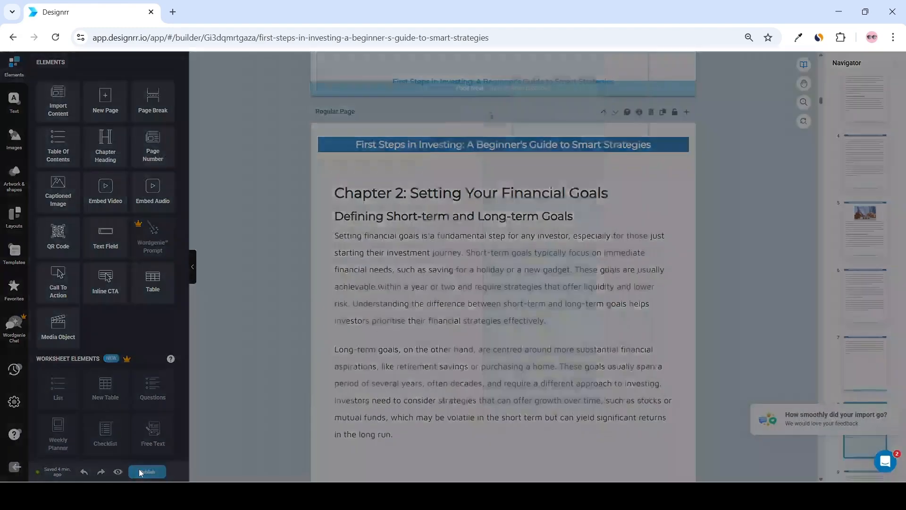
click(502, 422)
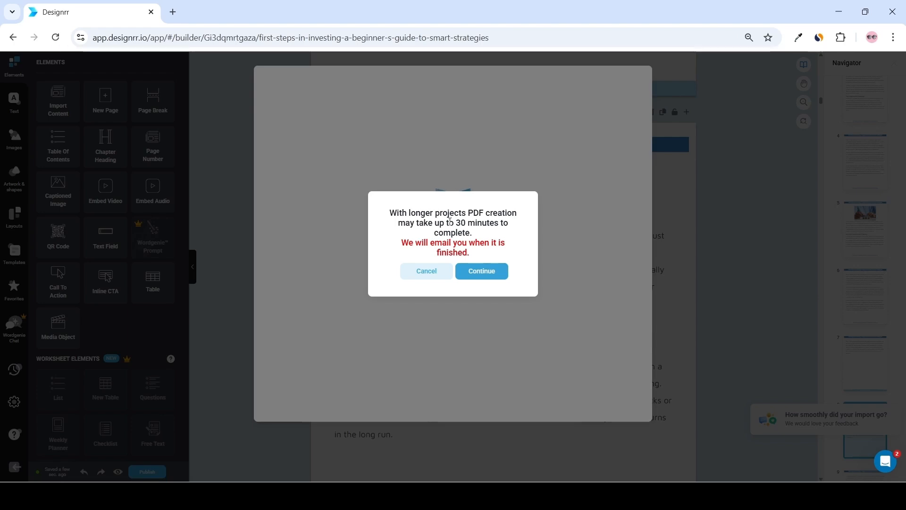
click(489, 281)
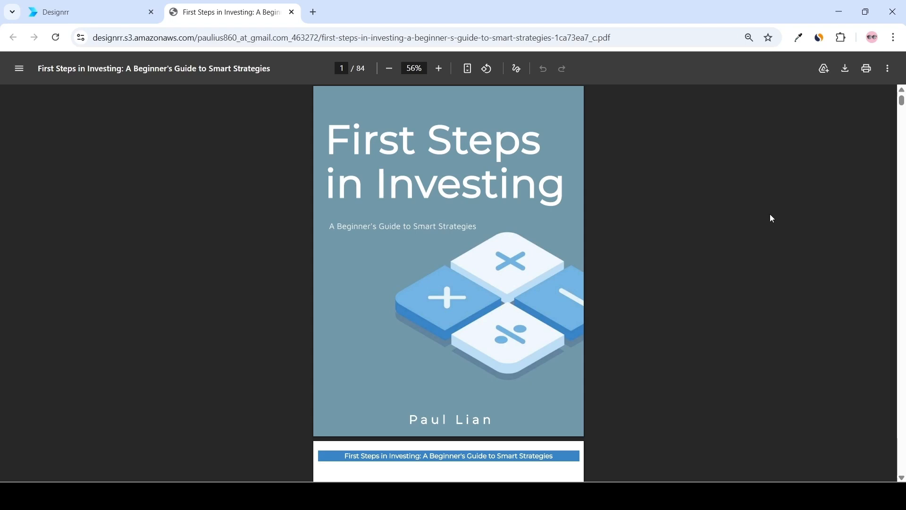
Scroll through the published PDF to review the cover, table of contents and chapter pages.
scroll(759, 218, down, 4)
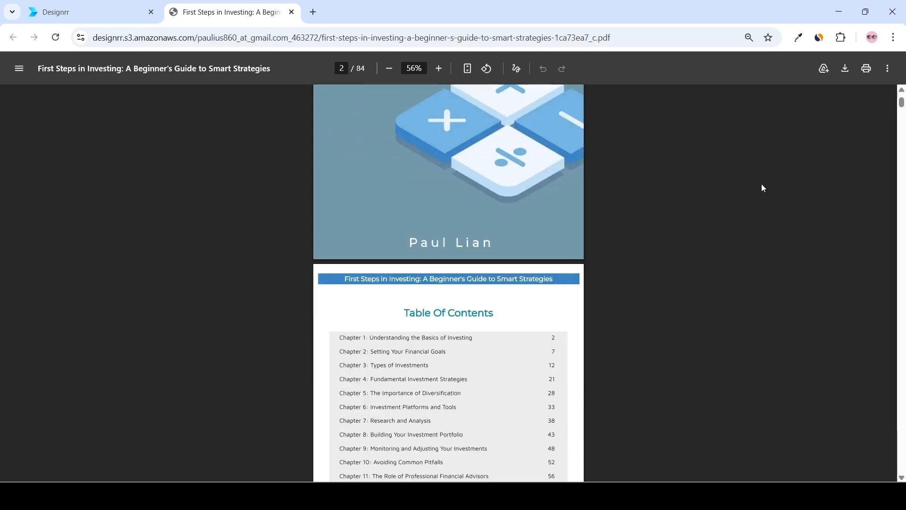
scroll(770, 189, down, 3)
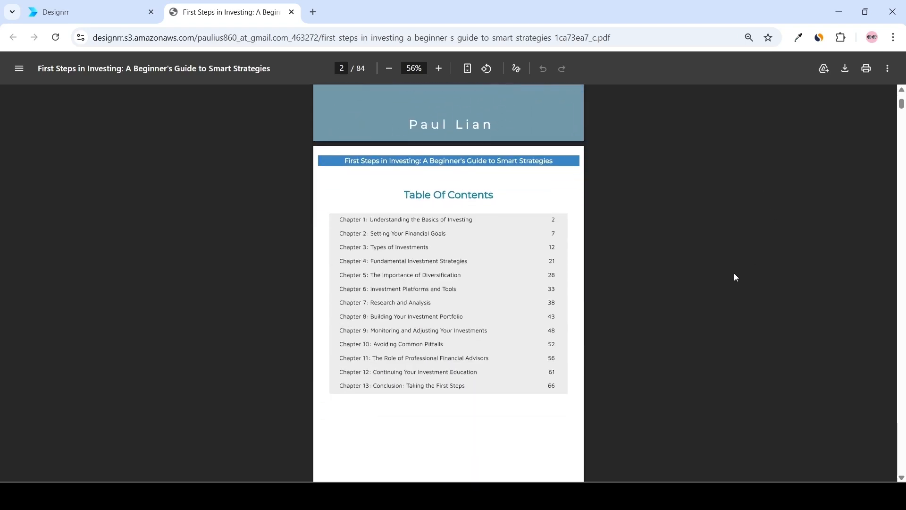
click(424, 239)
scroll(698, 212, down, 6)
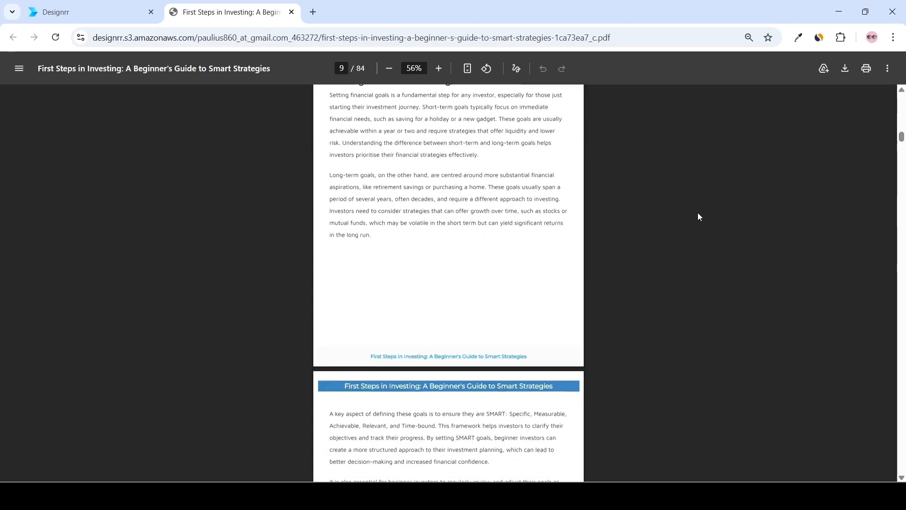
scroll(699, 212, down, 8)
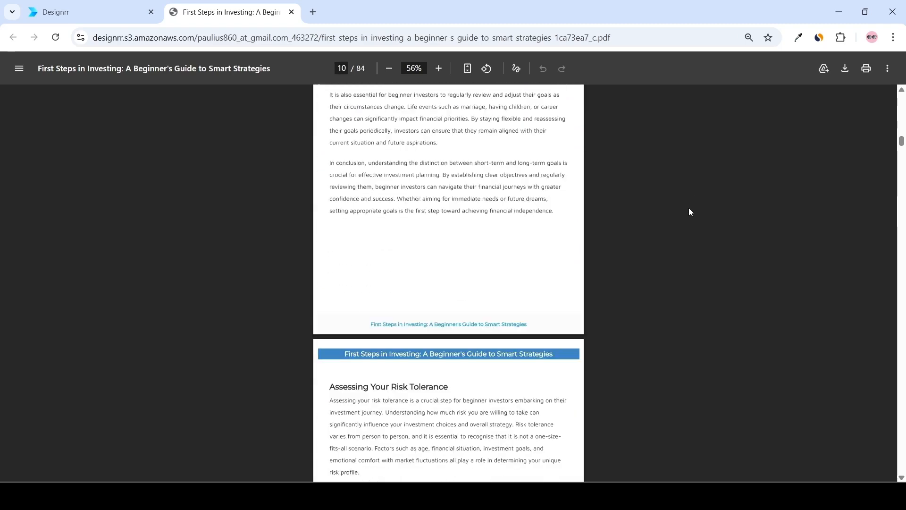
scroll(688, 211, down, 5)
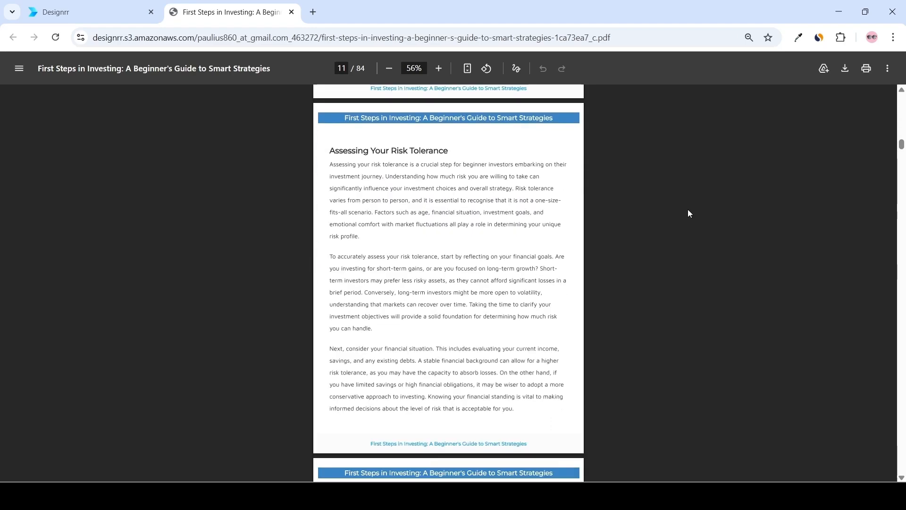
scroll(689, 213, down, 1)
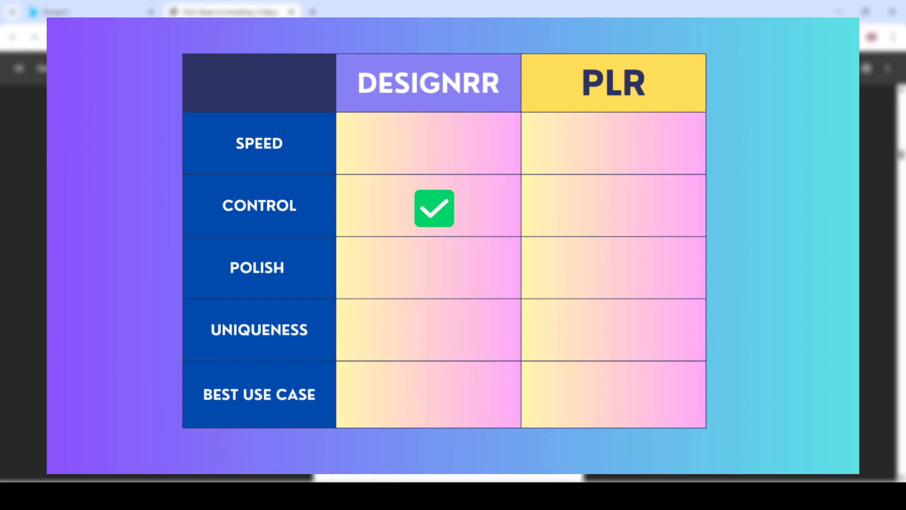
scroll(677, 201, down, 3)
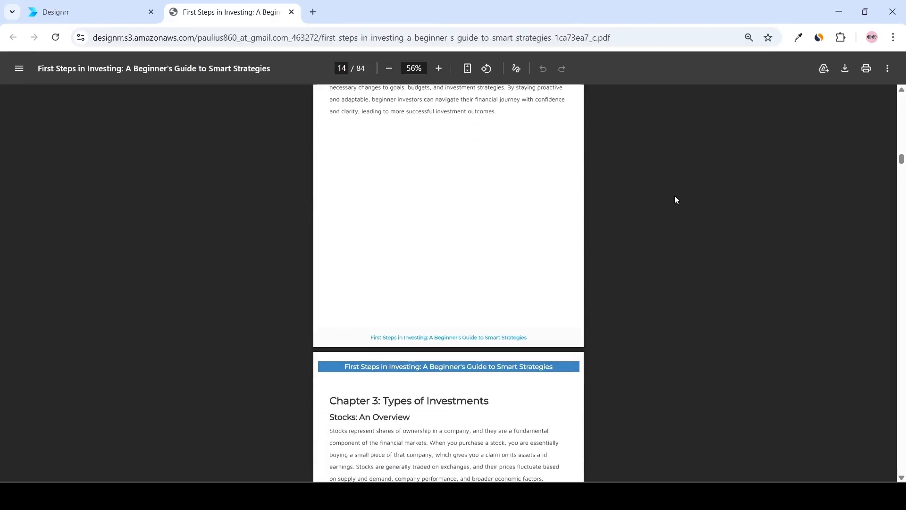
scroll(675, 200, down, 5)
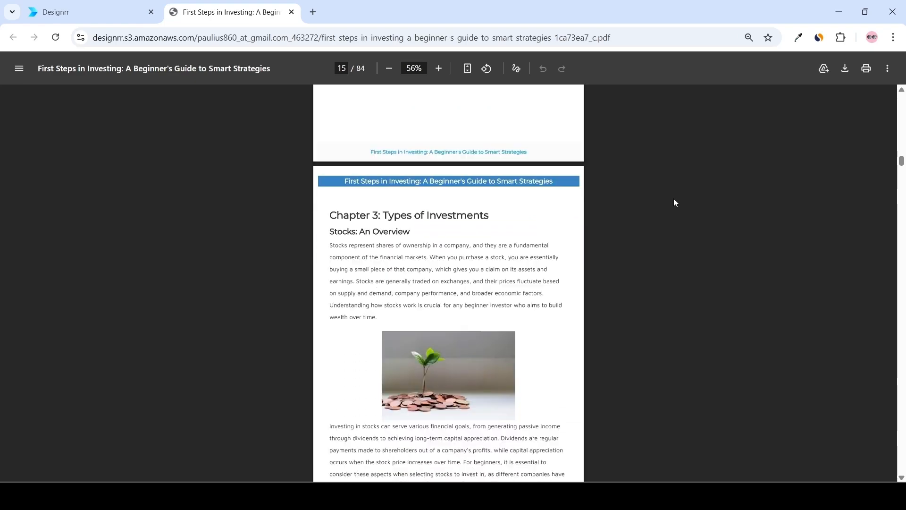
scroll(674, 203, down, 4)
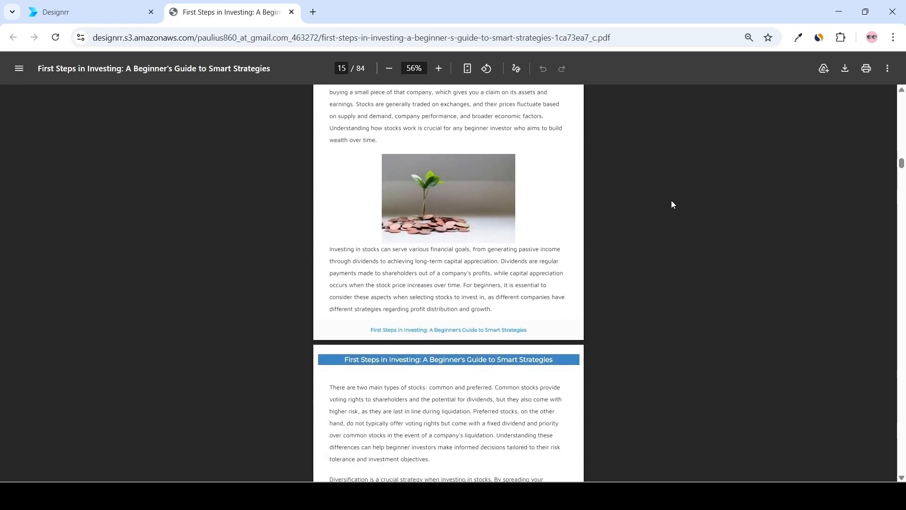
scroll(672, 205, down, 6)
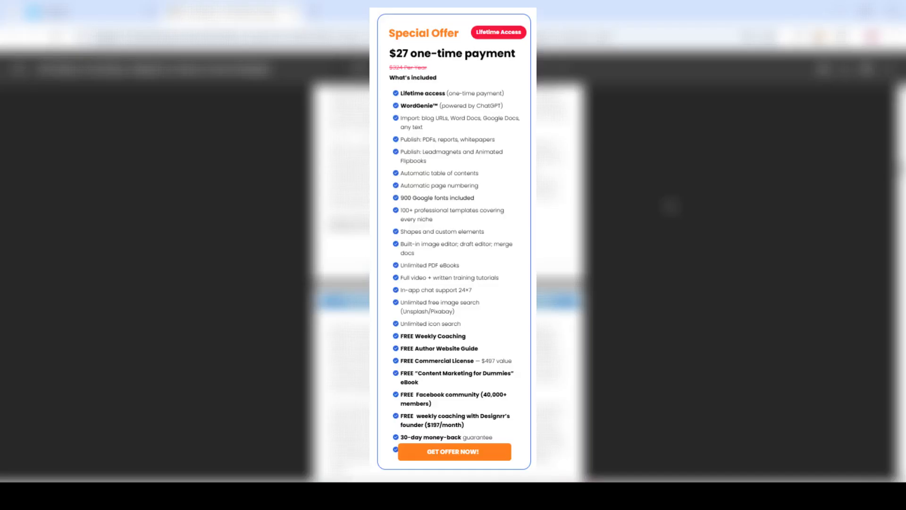
scroll(670, 206, down, 4)
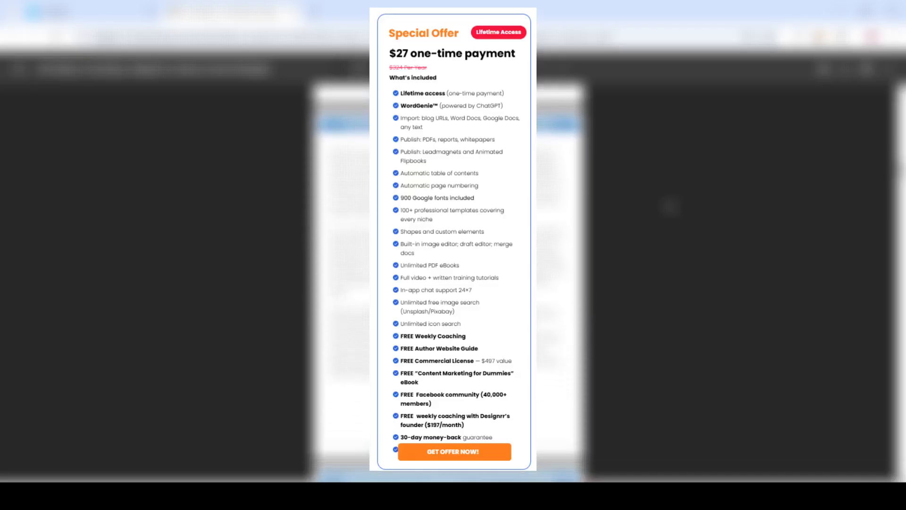
scroll(670, 206, down, 5)
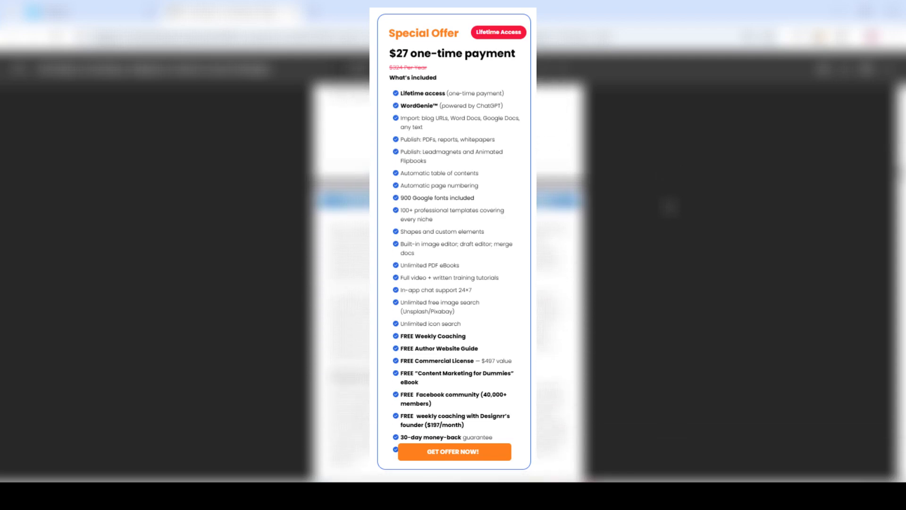
scroll(669, 207, down, 5)
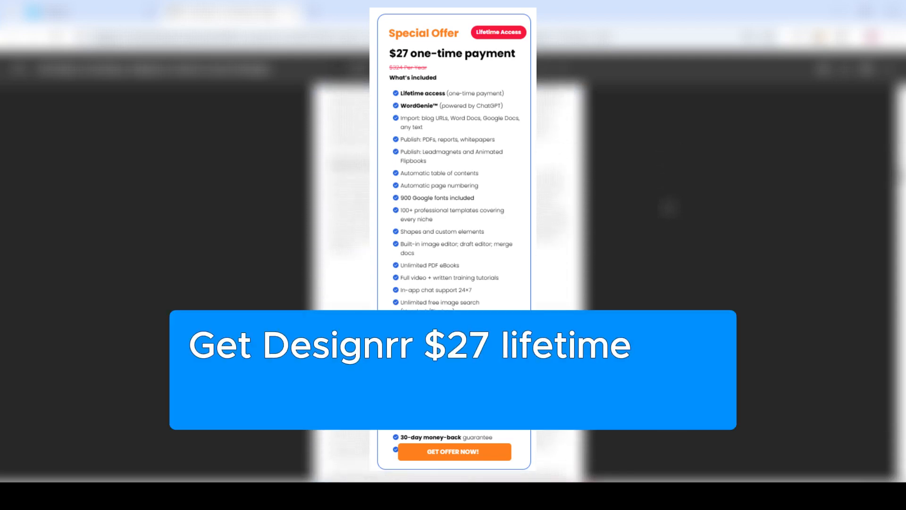
scroll(670, 207, down, 1)
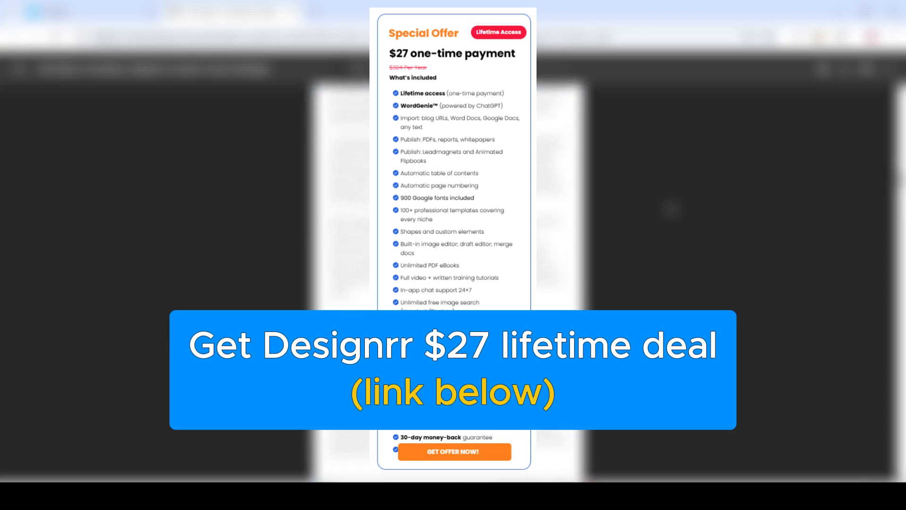
scroll(673, 229, down, 5)
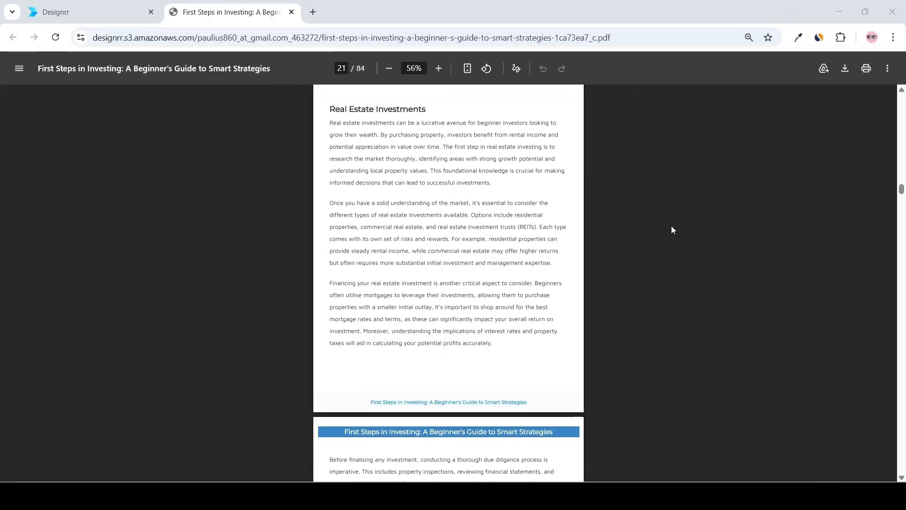
Continue scrolling through the published PDF's chapter pages, from Real Estate Investments to Chapter 4.
scroll(674, 231, down, 4)
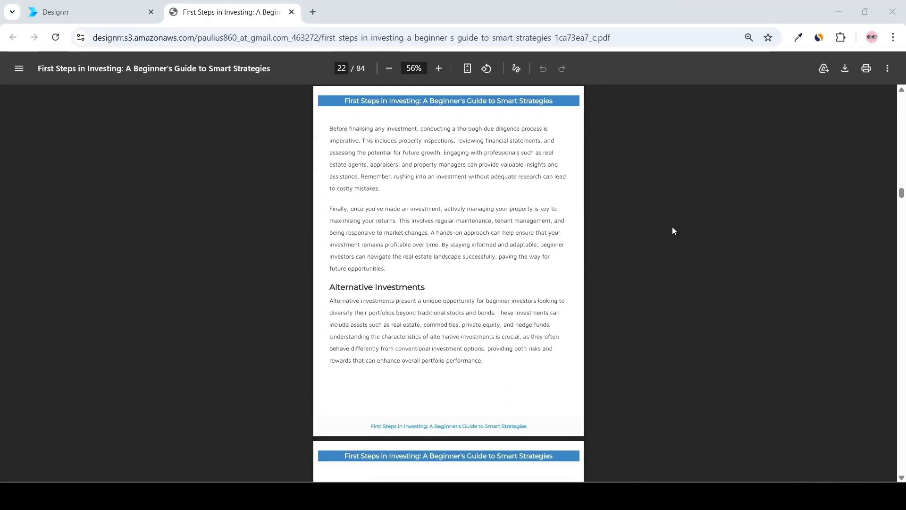
scroll(675, 229, down, 8)
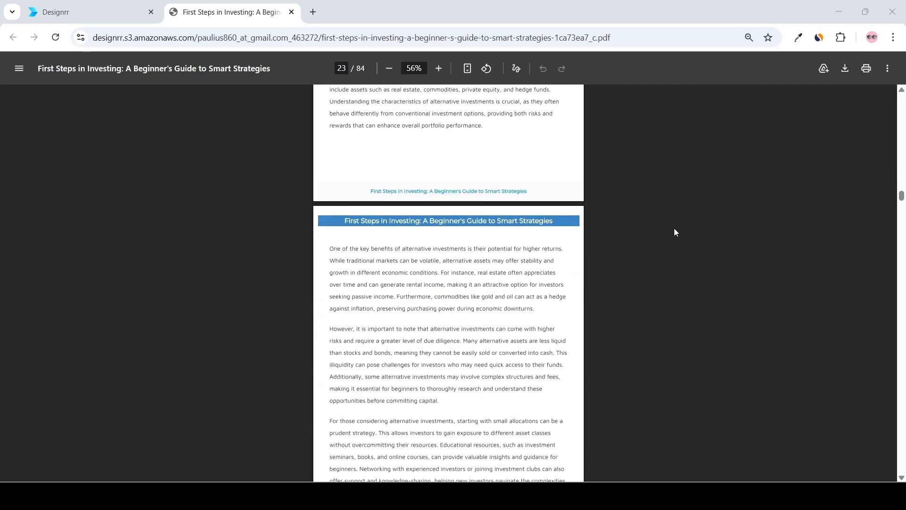
scroll(675, 232, down, 1)
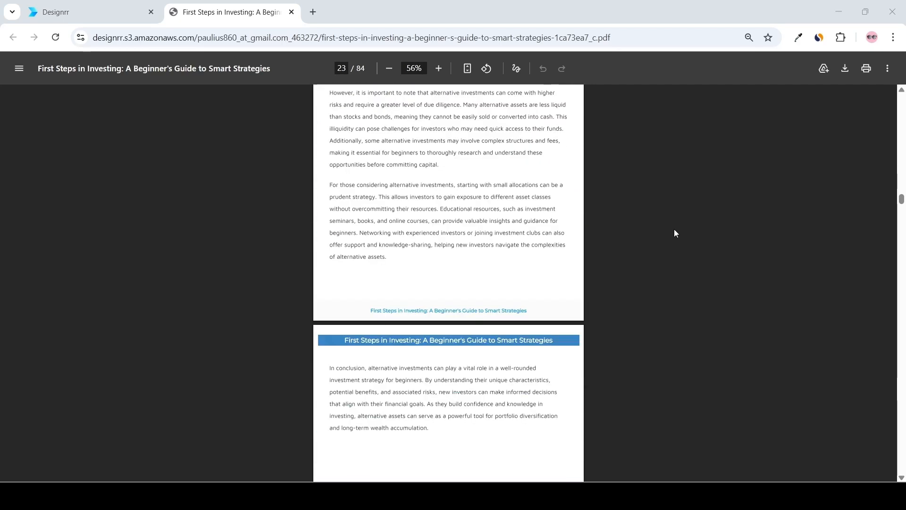
scroll(675, 233, down, 3)
scroll(675, 230, down, 5)
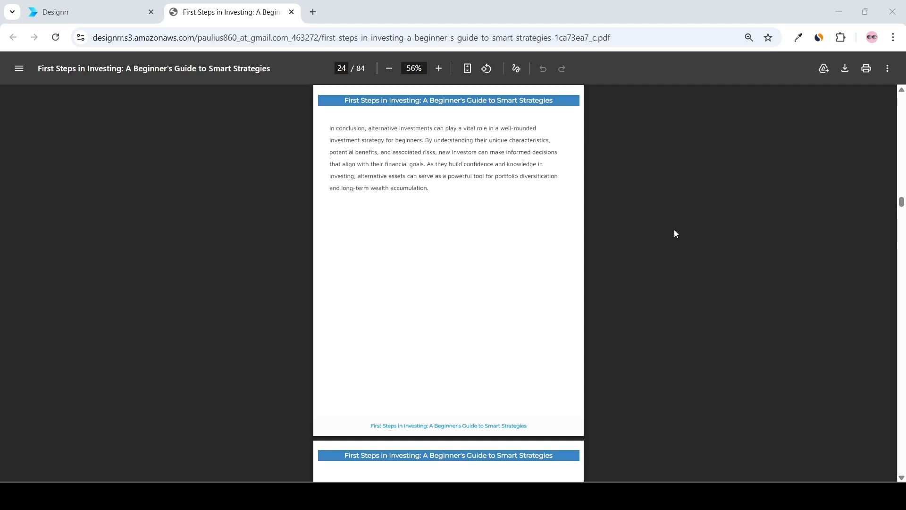
scroll(673, 233, down, 5)
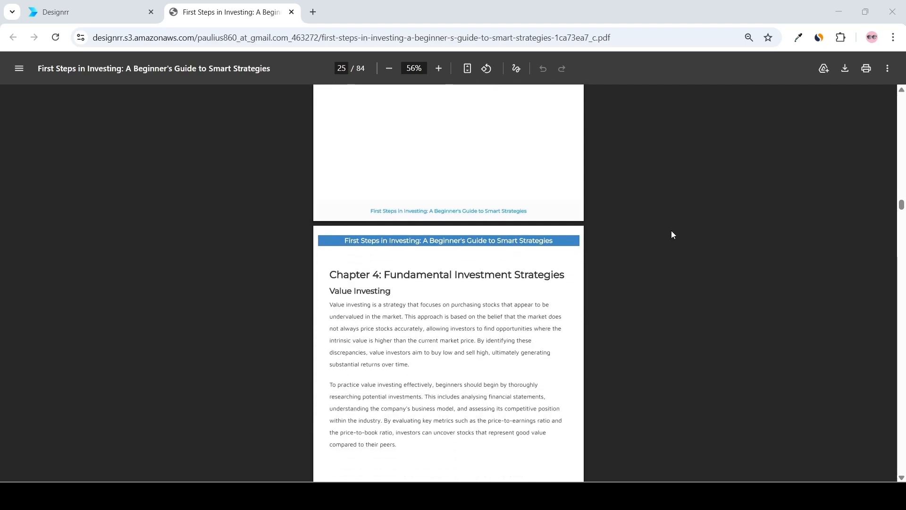
scroll(672, 234, down, 1)
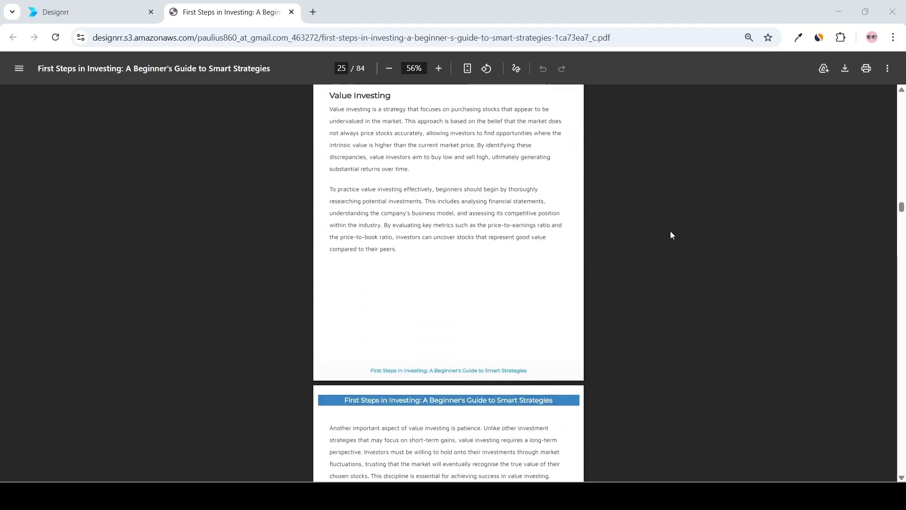
scroll(672, 236, down, 4)
scroll(670, 235, down, 4)
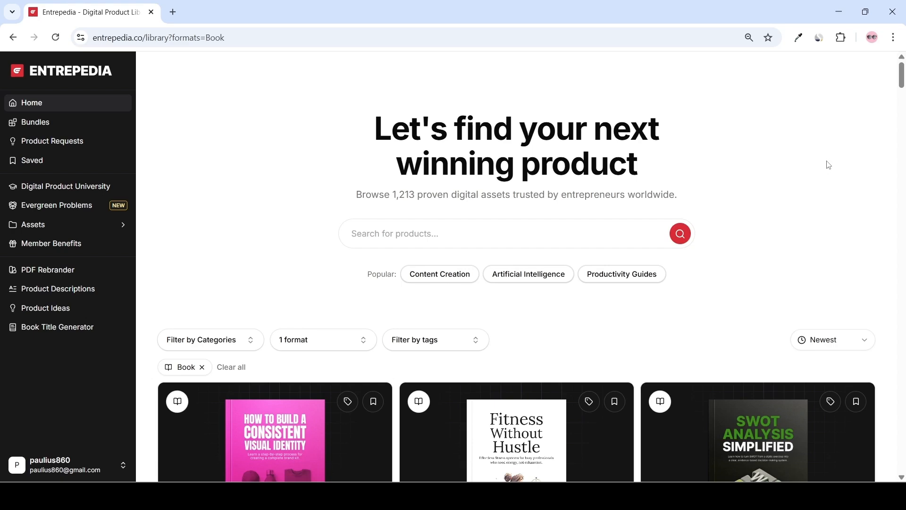
Browse the Entrepedia digital product library filtered to the Book format.
scroll(841, 165, down, 8)
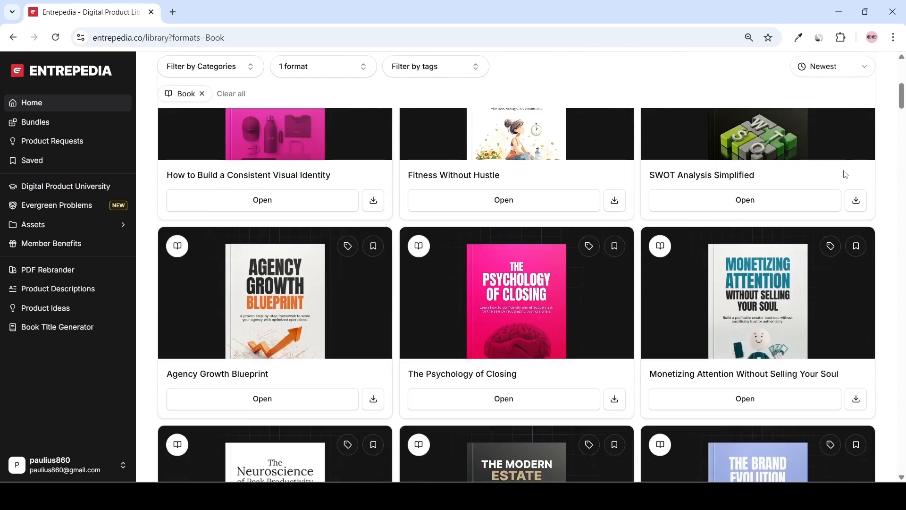
scroll(844, 177, down, 5)
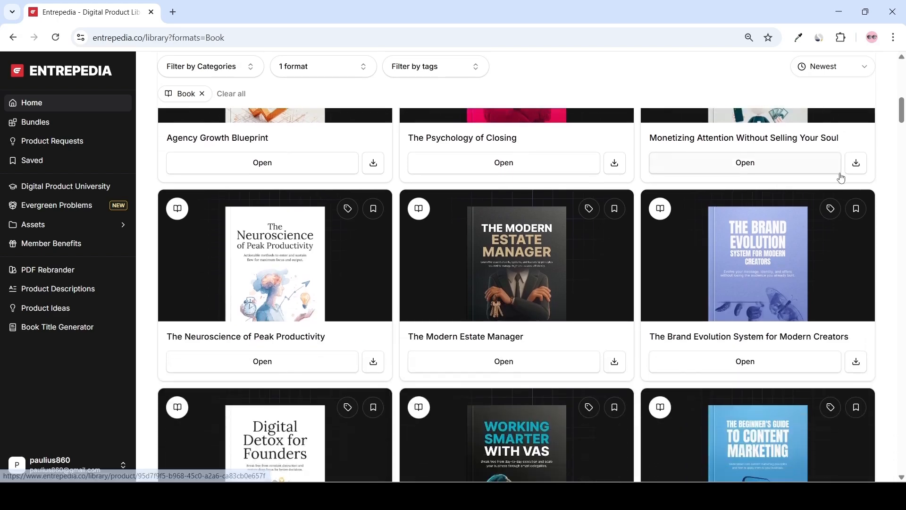
scroll(843, 178, down, 6)
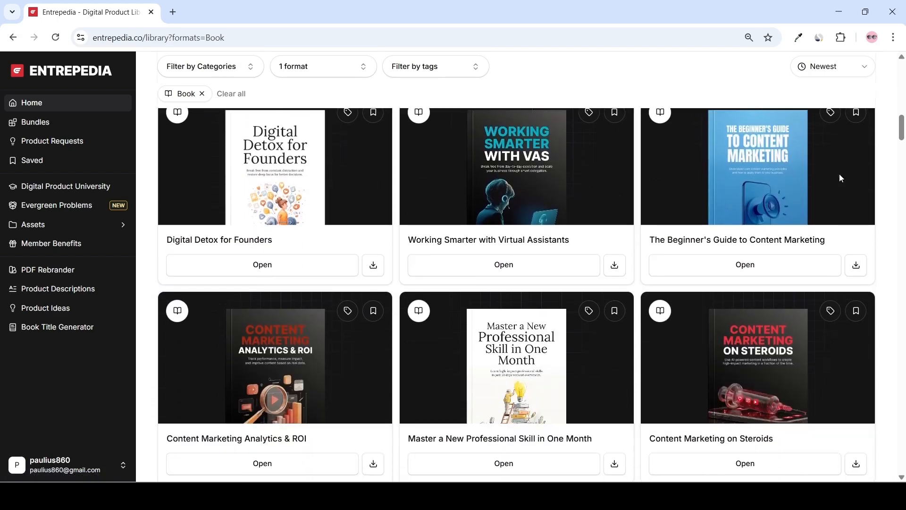
scroll(843, 179, down, 6)
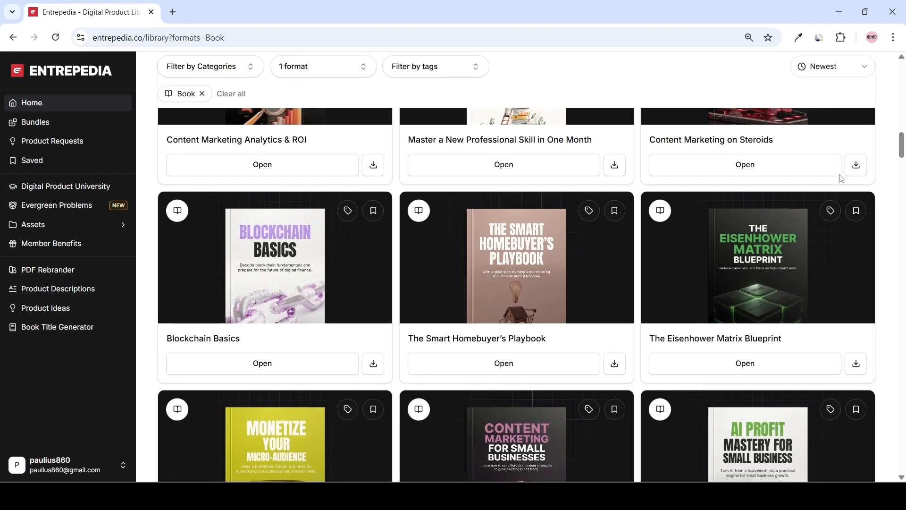
scroll(842, 180, down, 6)
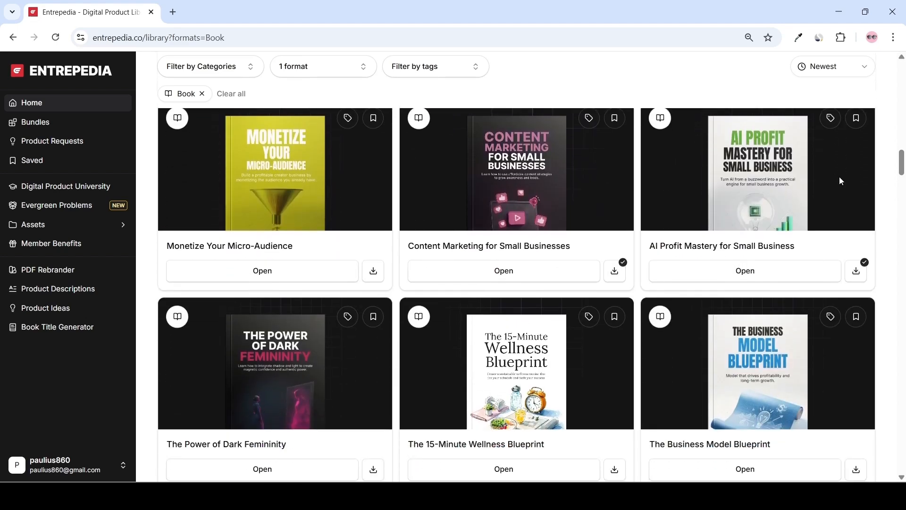
scroll(842, 181, down, 6)
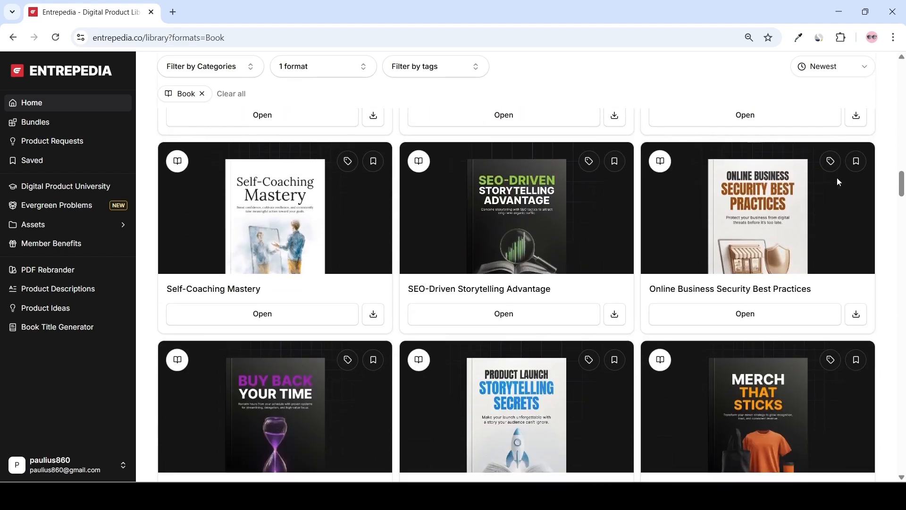
scroll(839, 182, down, 5)
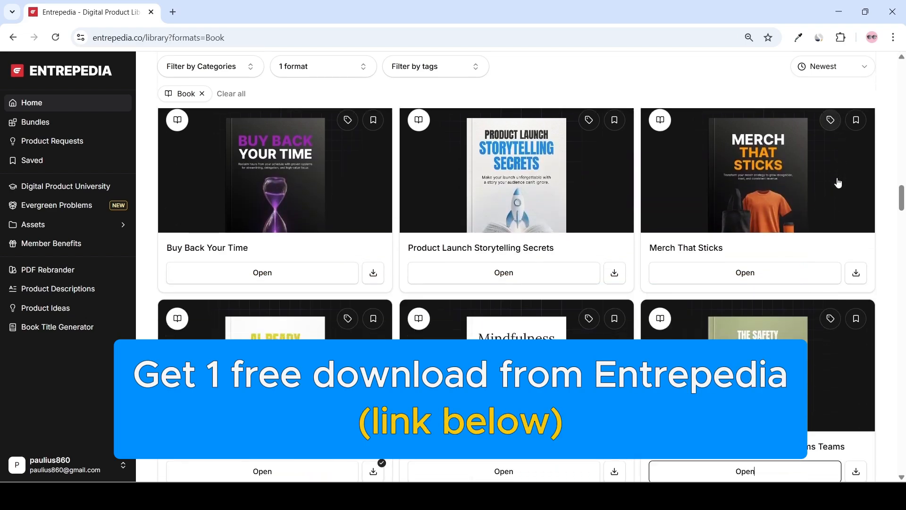
scroll(839, 183, down, 5)
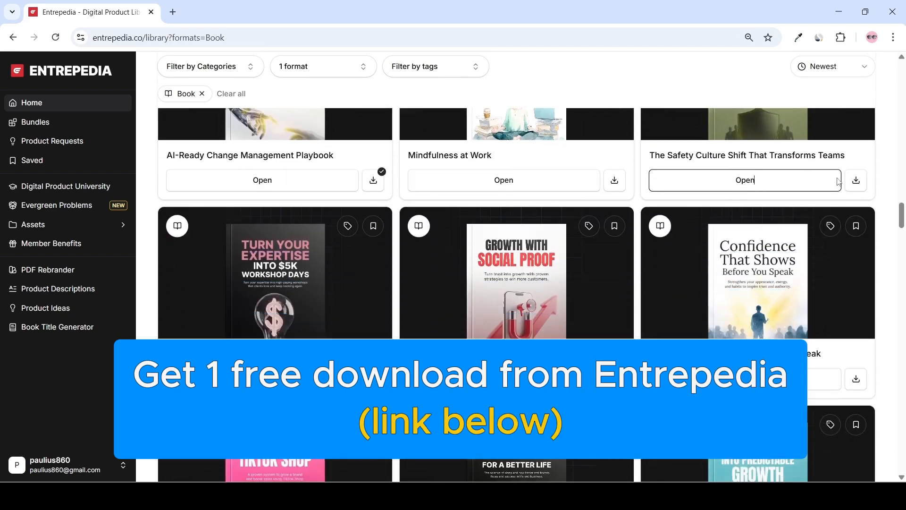
scroll(815, 185, down, 5)
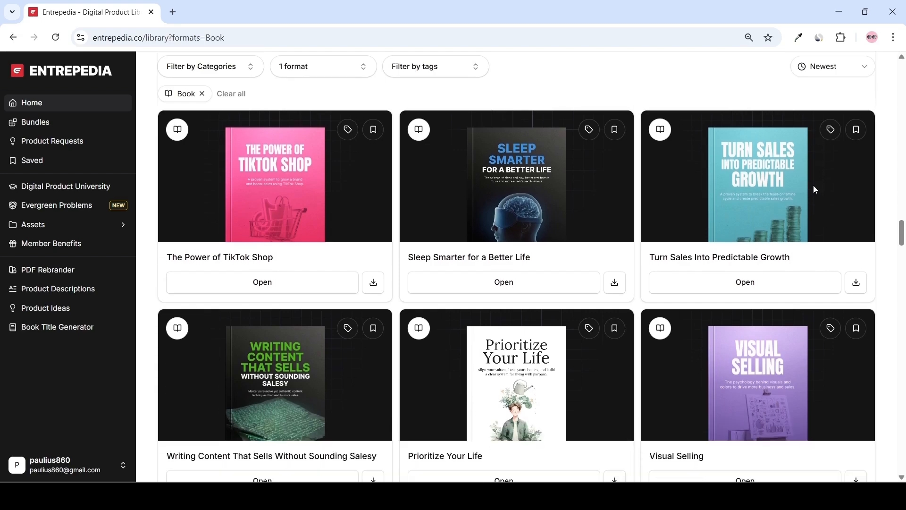
scroll(813, 185, down, 1)
scroll(812, 184, down, 2)
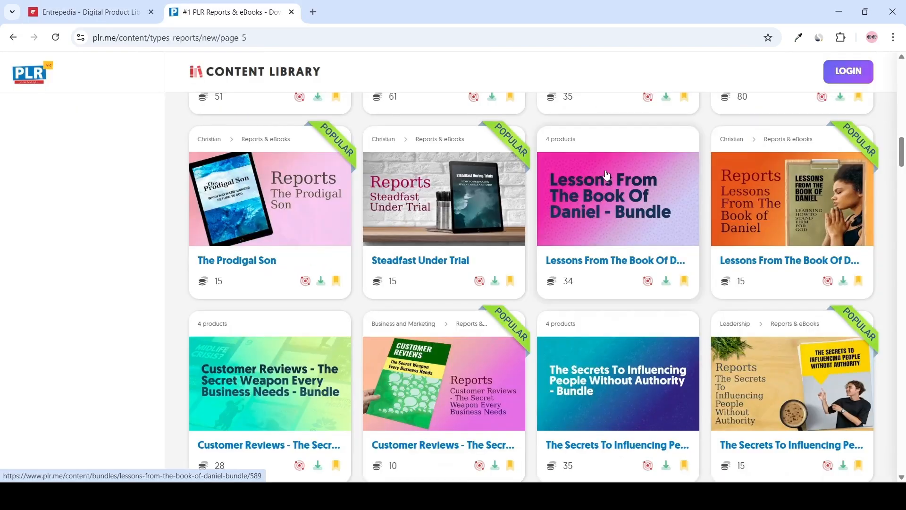
Browse the PLR.me content library of reports and ebook bundles.
scroll(603, 176, down, 6)
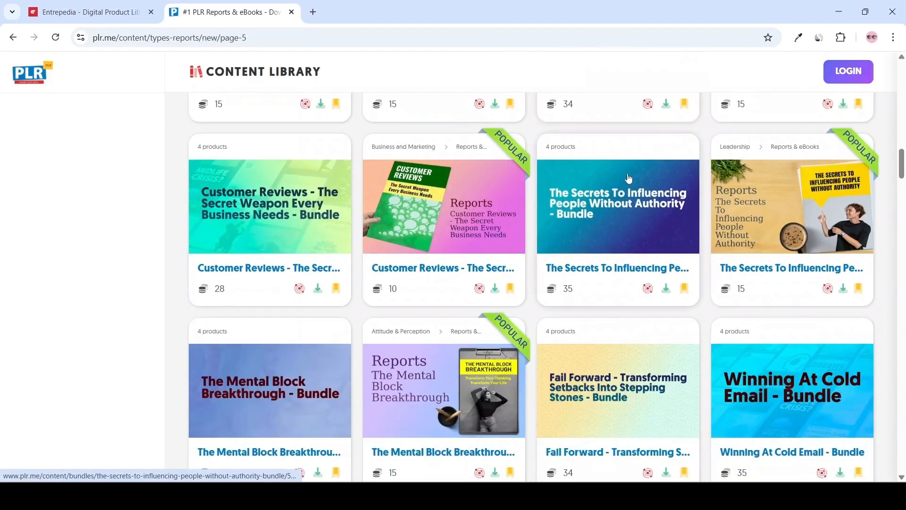
scroll(659, 184, down, 5)
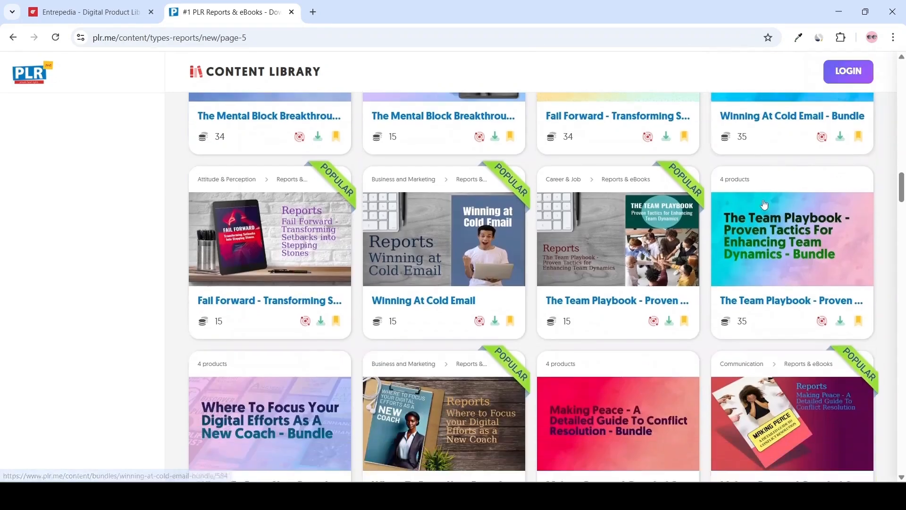
scroll(817, 222, down, 9)
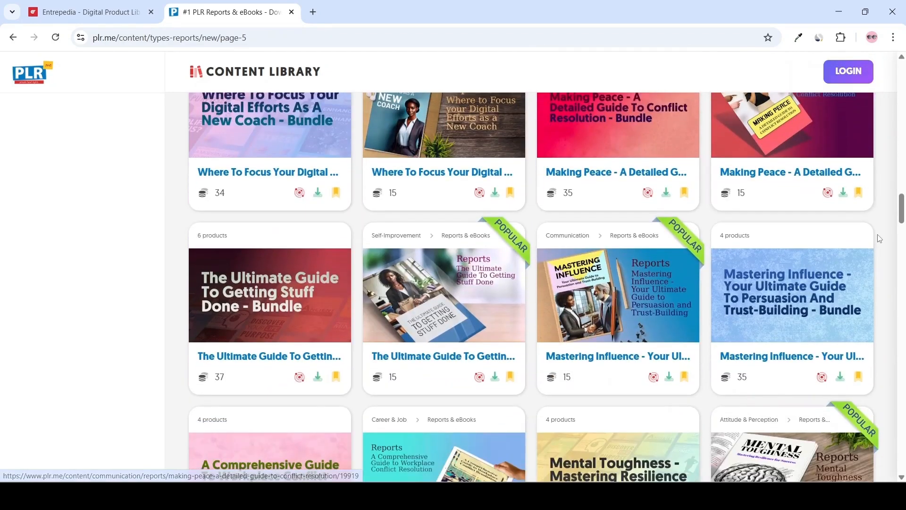
scroll(880, 241, down, 8)
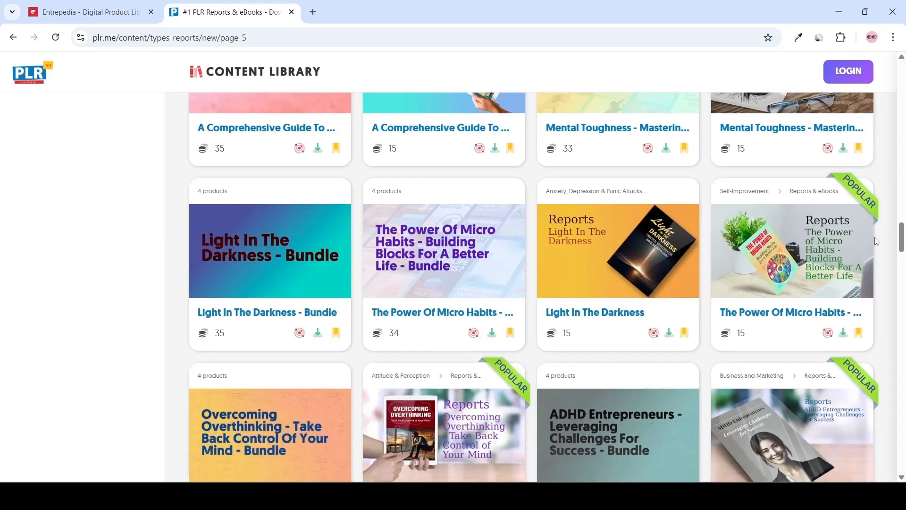
scroll(876, 241, down, 6)
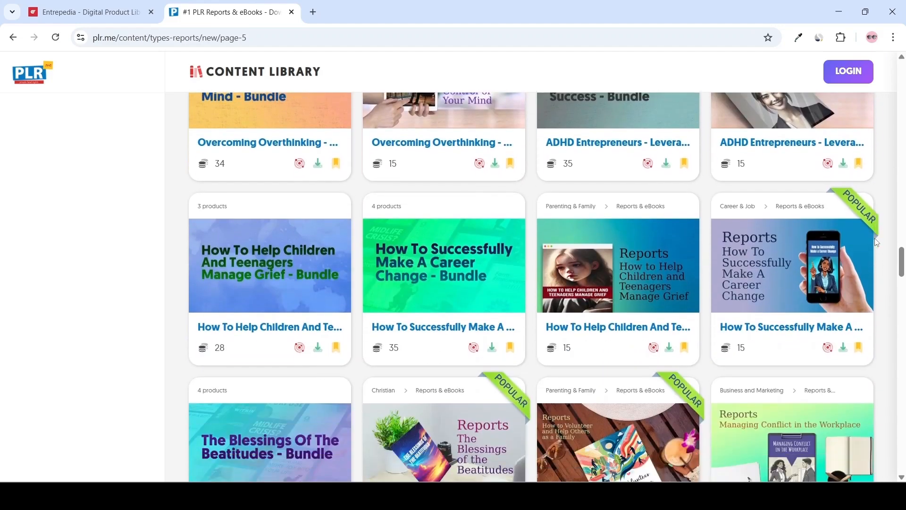
scroll(876, 240, down, 8)
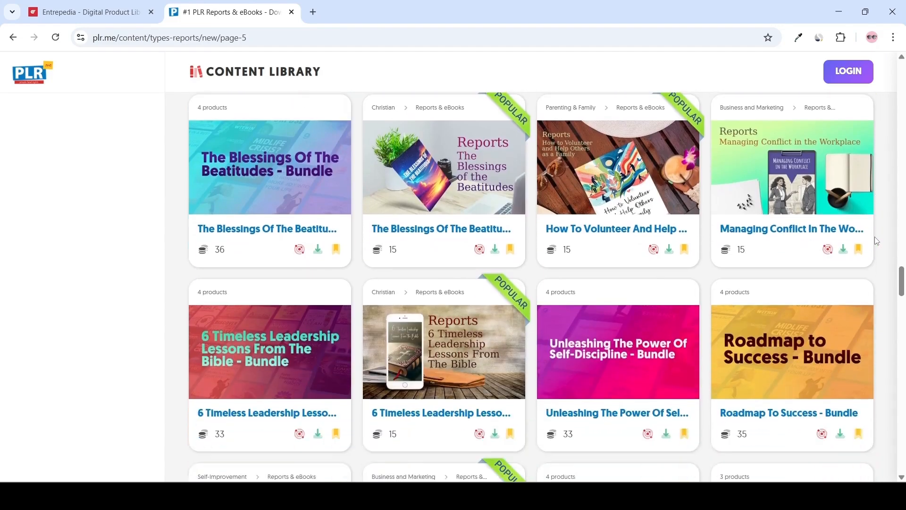
scroll(876, 240, down, 8)
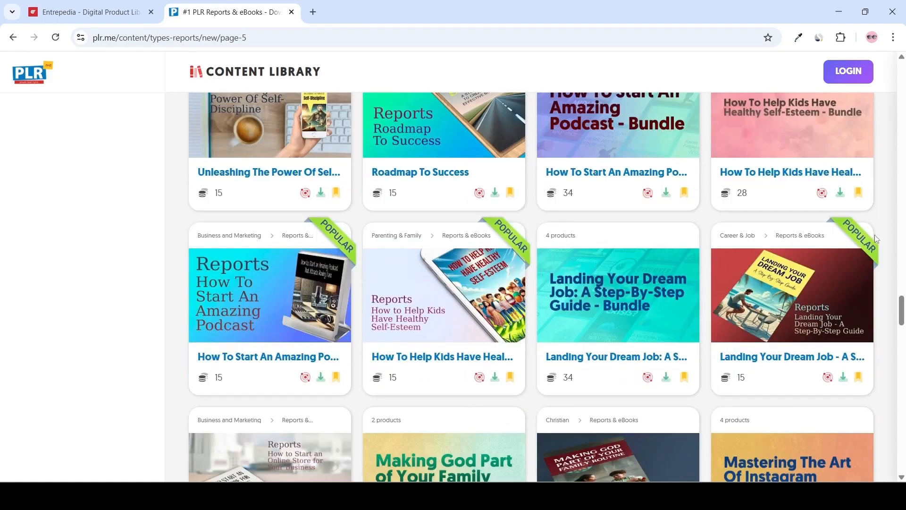
scroll(876, 239, down, 7)
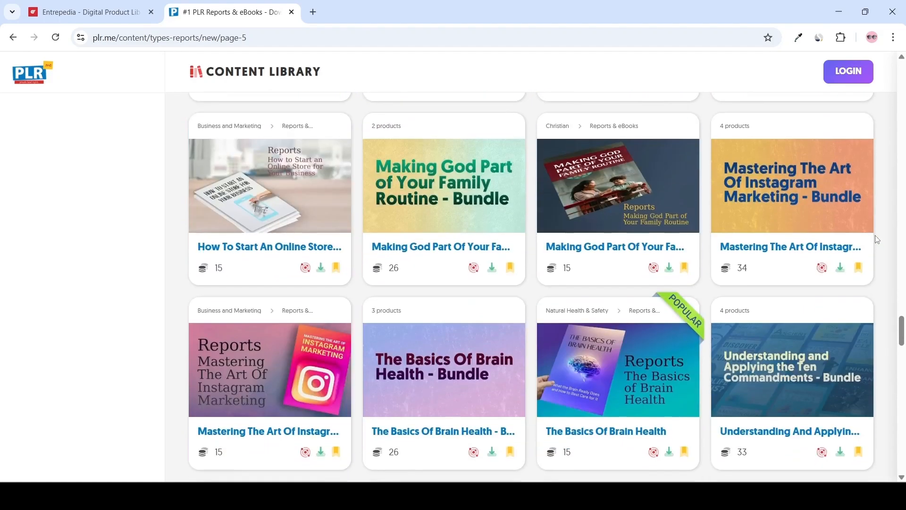
scroll(876, 239, down, 10)
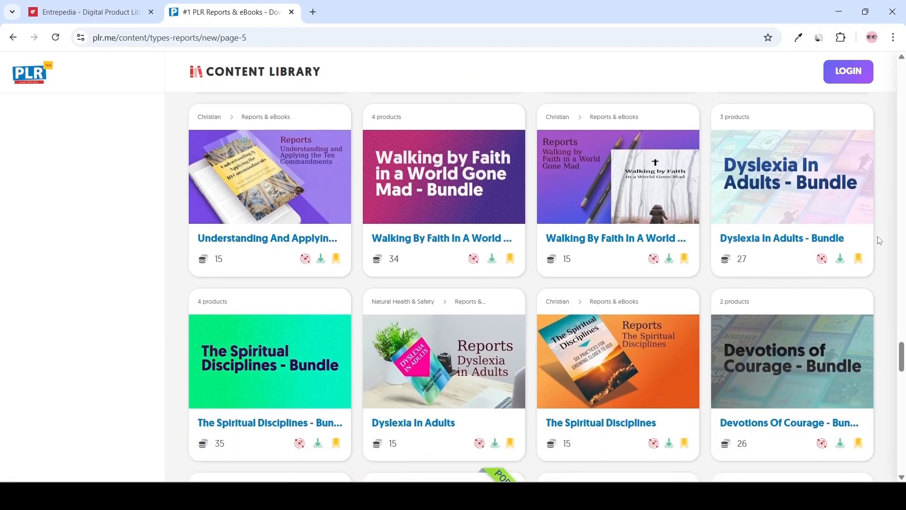
scroll(880, 241, down, 7)
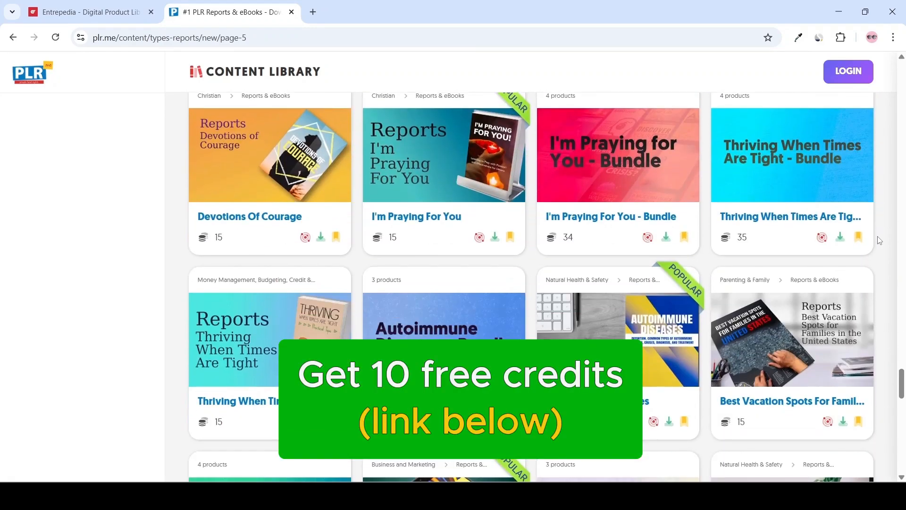
scroll(880, 241, down, 5)
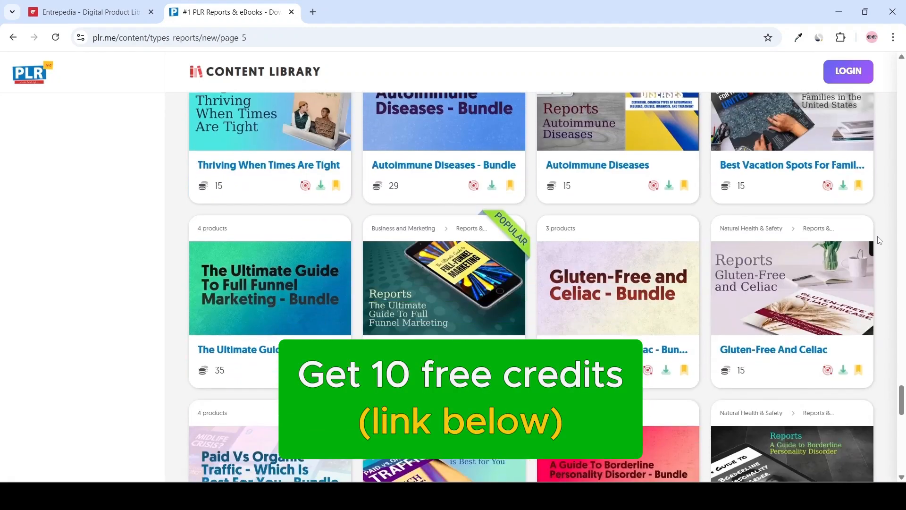
scroll(880, 241, down, 3)
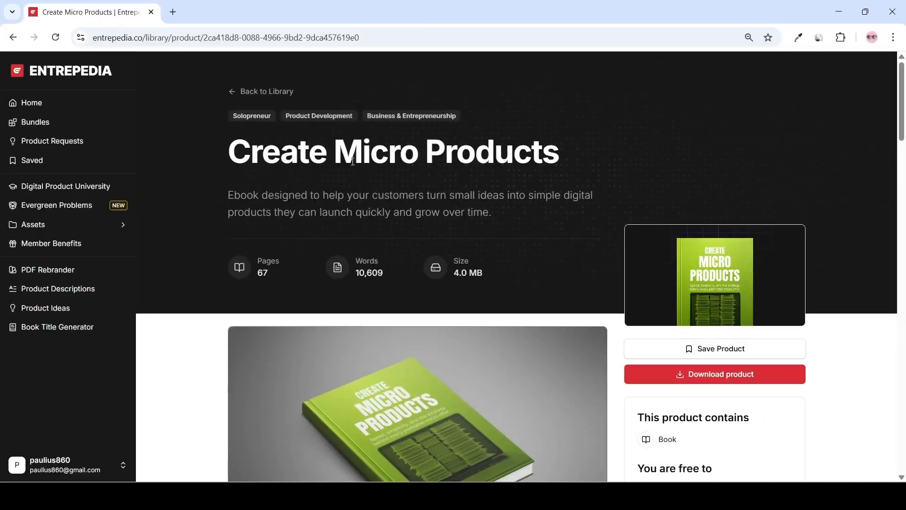
Review the Create Micro Products ebook's product page and usage rights on Entrepedia.
scroll(437, 220, down, 1)
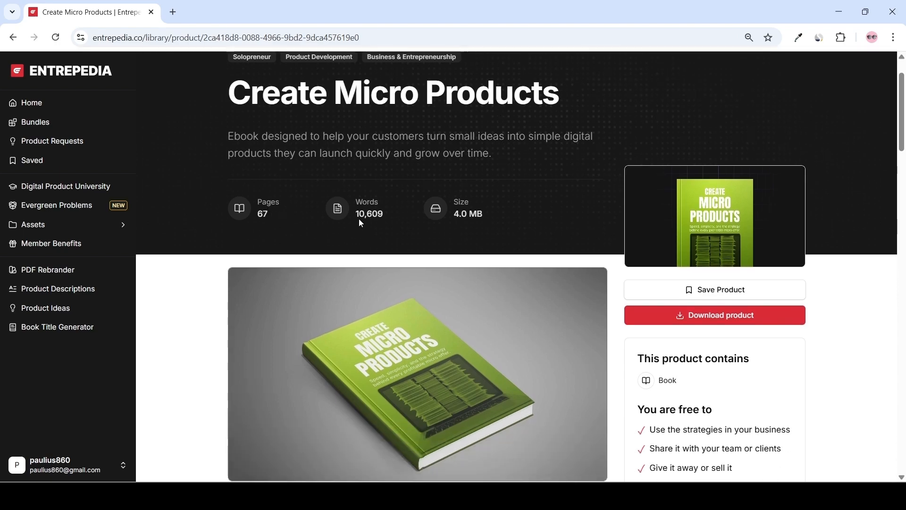
scroll(449, 220, up, 1)
scroll(450, 219, down, 4)
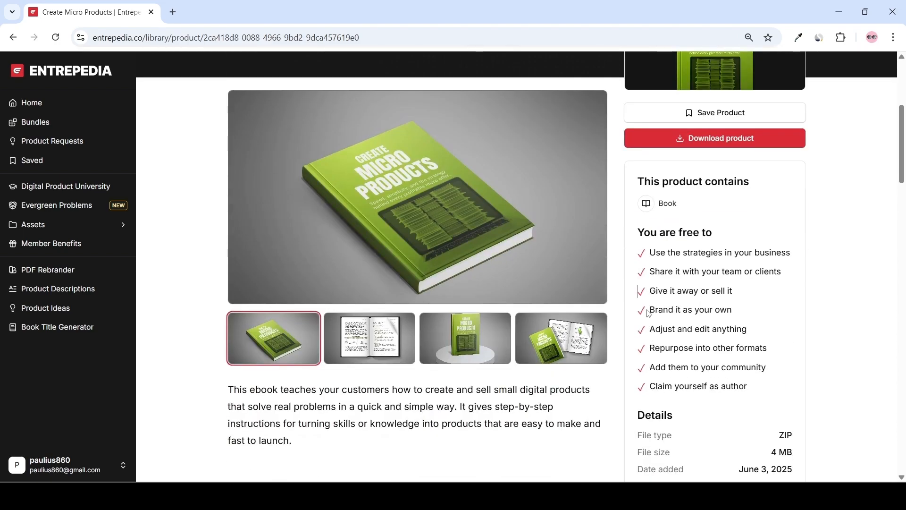
drag(650, 310, 636, 294)
click(636, 295)
scroll(613, 307, up, 3)
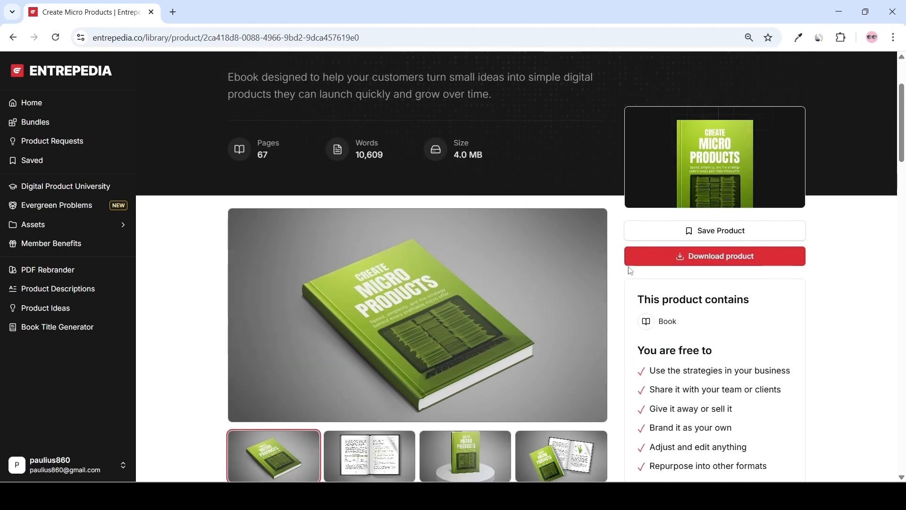
Download the Create Micro Products ebook and inspect its PDF, Word, artwork and cover files in the folder.
click(681, 257)
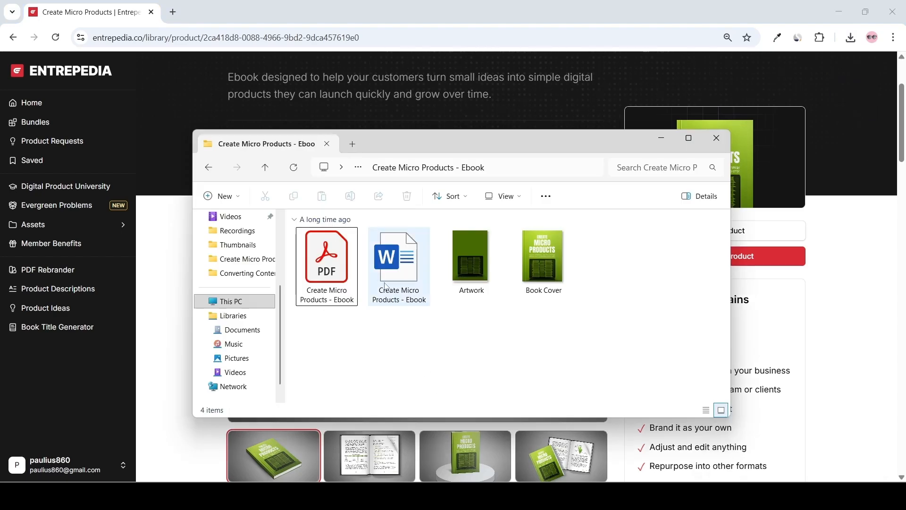
click(333, 291)
click(396, 282)
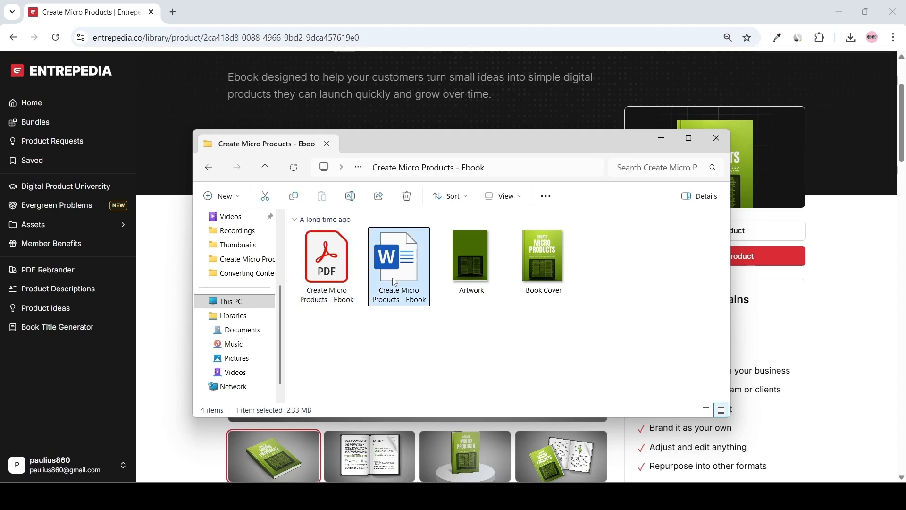
click(464, 265)
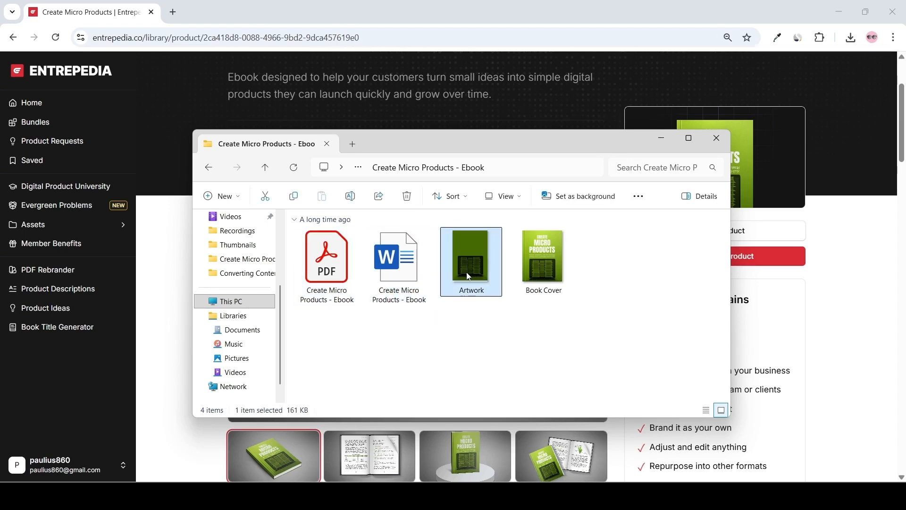
Preview the Book Cover image from the downloaded folder and close it.
double_click(548, 271)
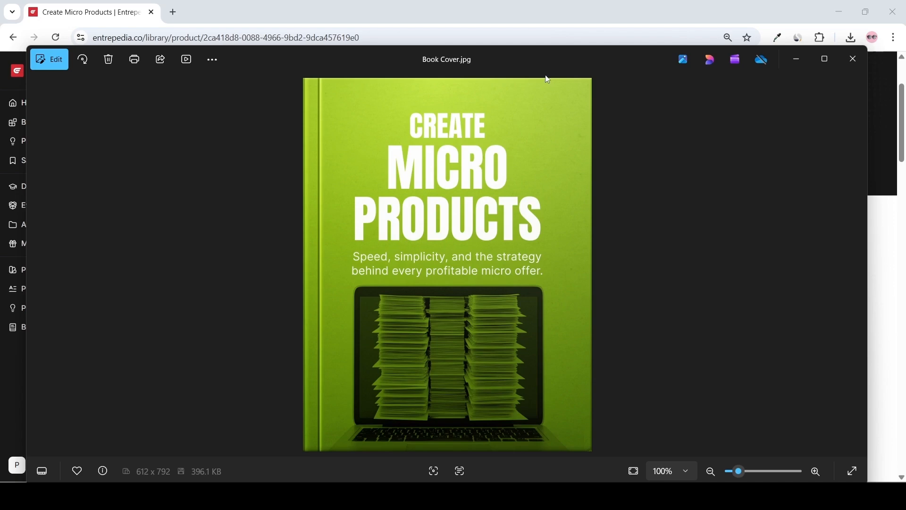
click(854, 58)
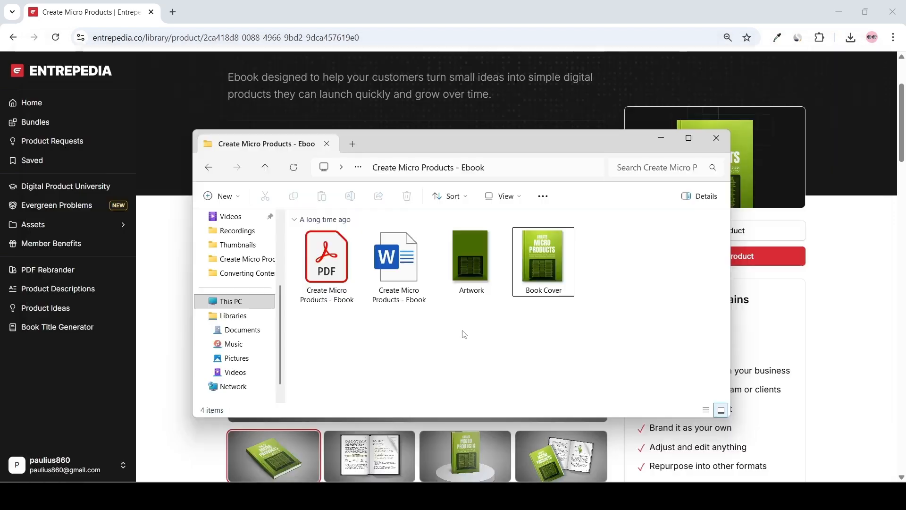
click(406, 295)
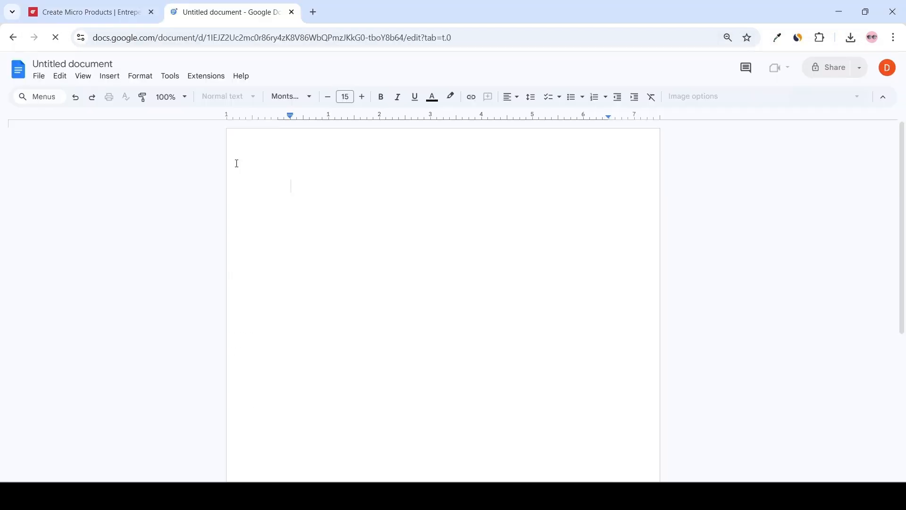
In Google Docs, open the downloaded Create Micro Products - Ebook Word file from the computer.
click(40, 78)
click(64, 111)
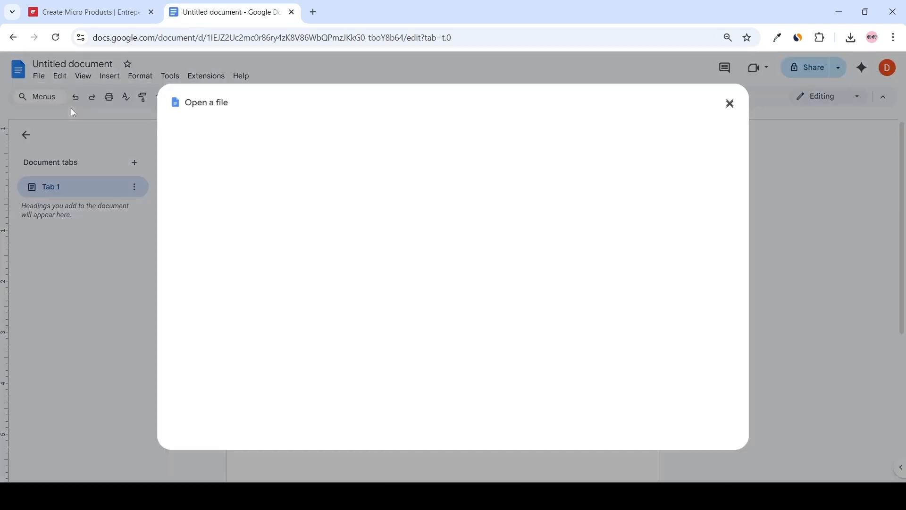
click(449, 335)
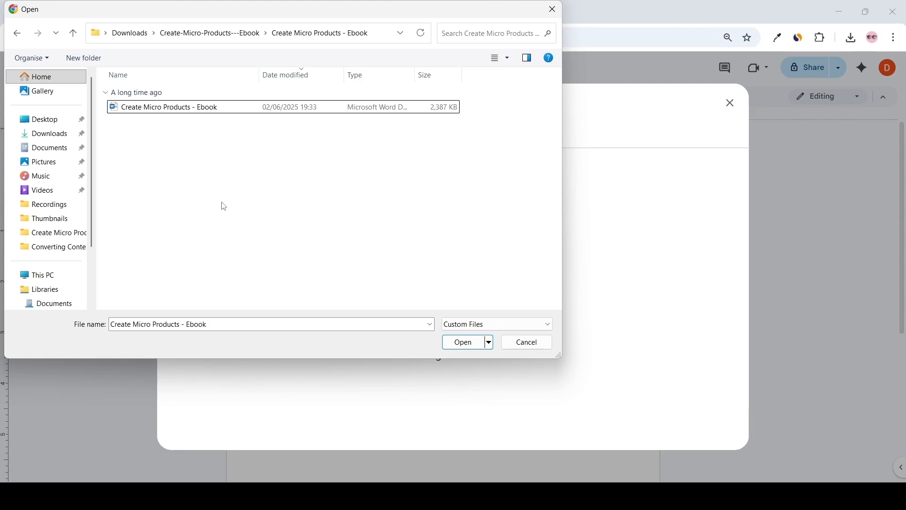
click(150, 109)
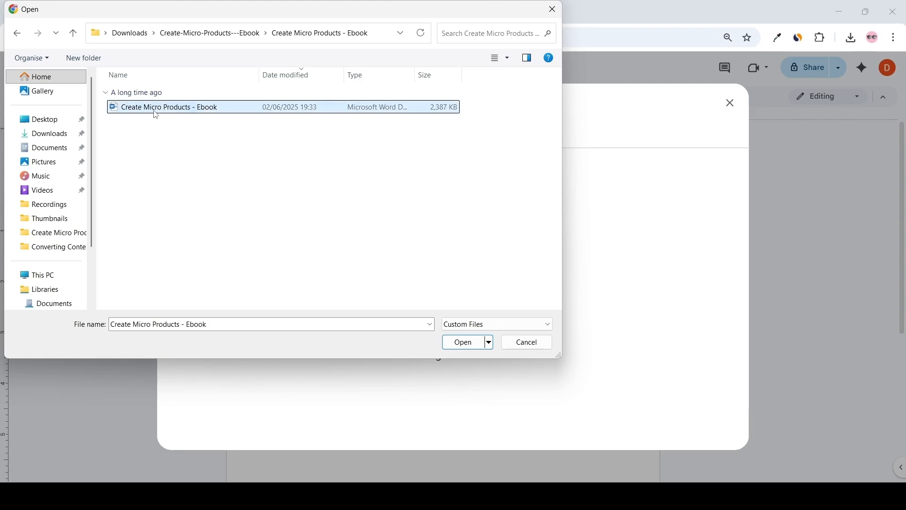
click(467, 341)
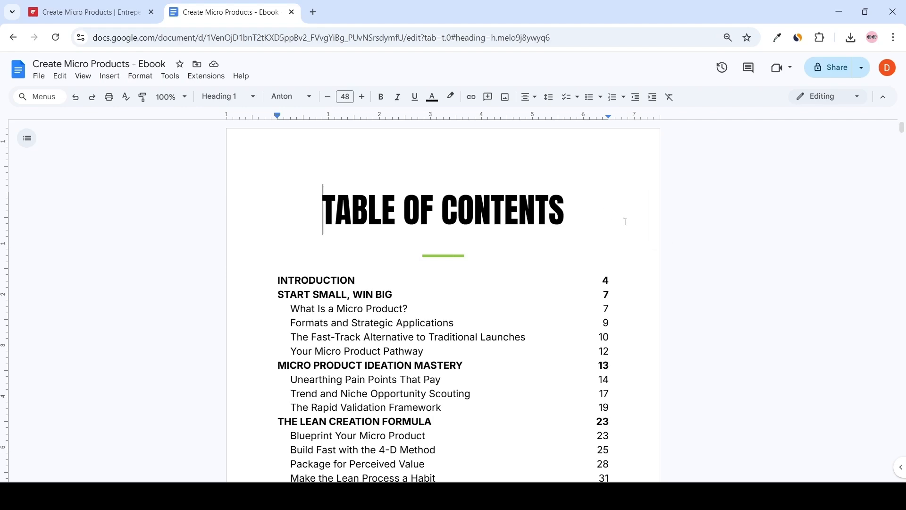
Scroll through the opened ebook's opening pages and chapters with the document outline shown.
scroll(625, 223, down, 8)
scroll(409, 314, up, 6)
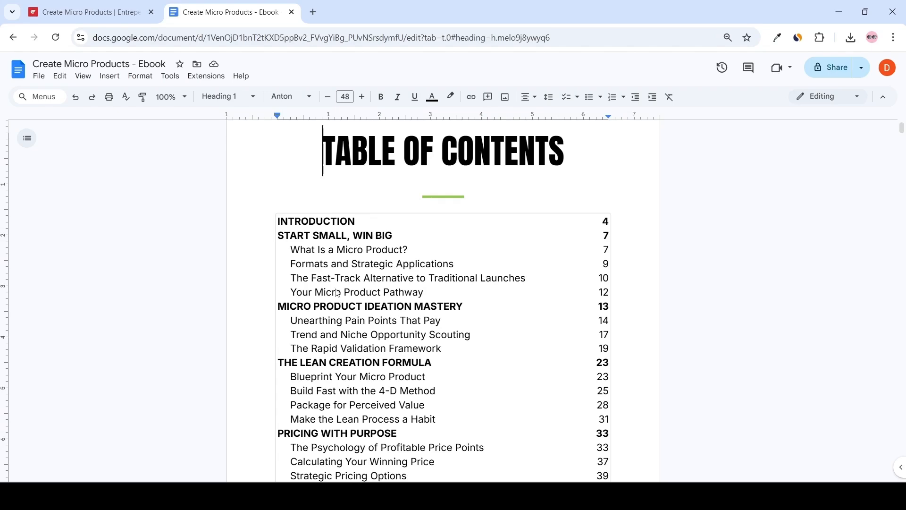
click(27, 138)
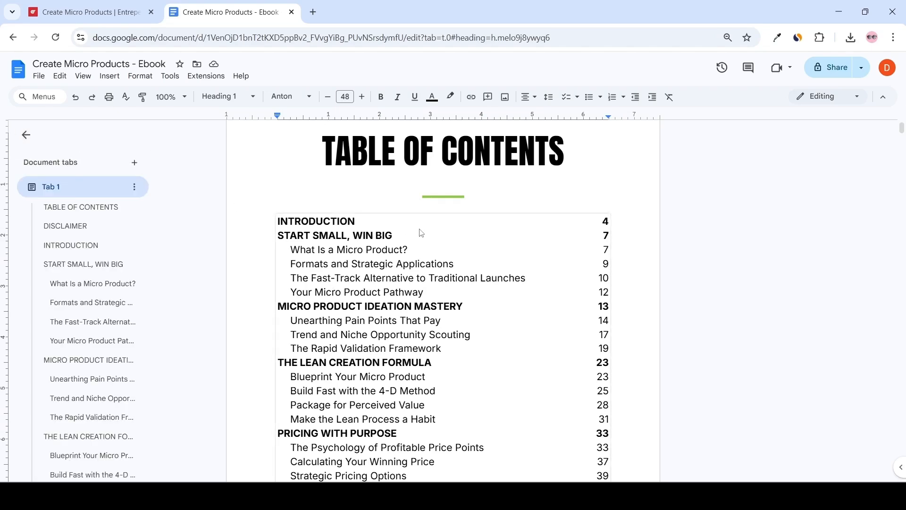
scroll(418, 254, down, 3)
scroll(396, 245, down, 8)
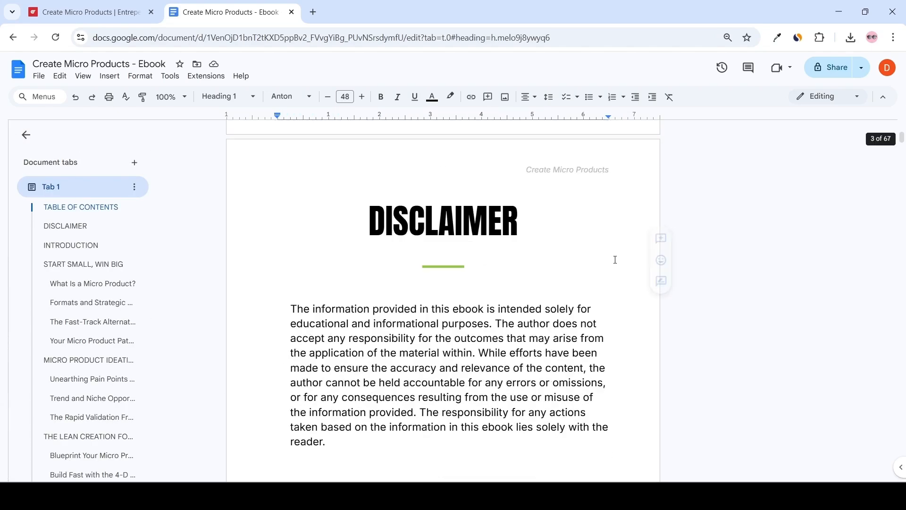
scroll(507, 230, down, 5)
key(ctrl+minus)
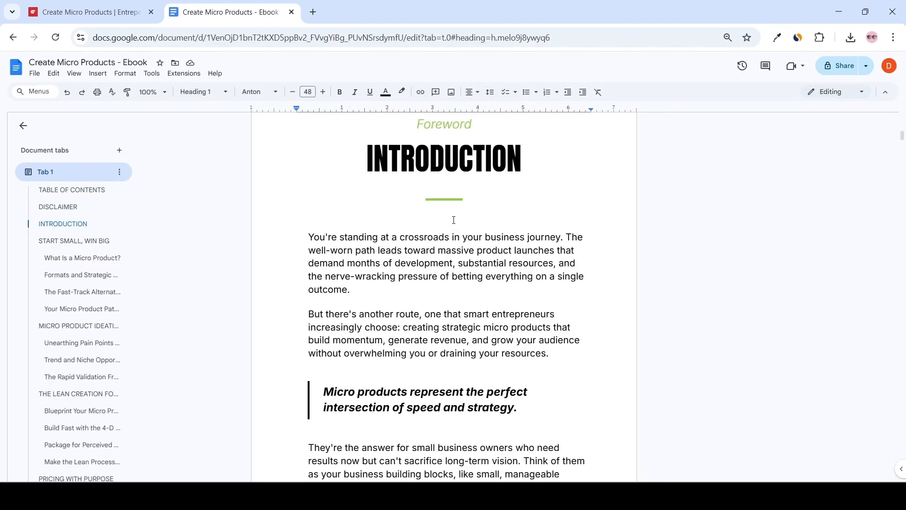
scroll(466, 216, down, 15)
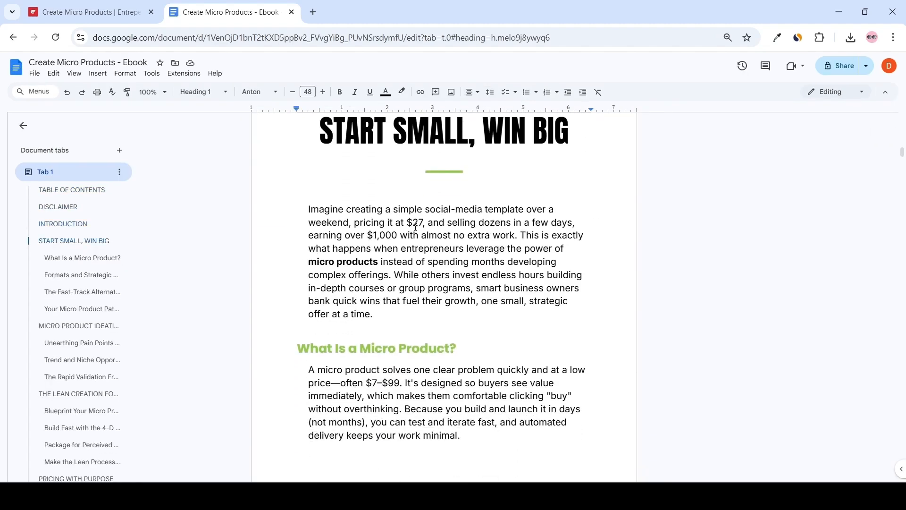
scroll(379, 258, down, 9)
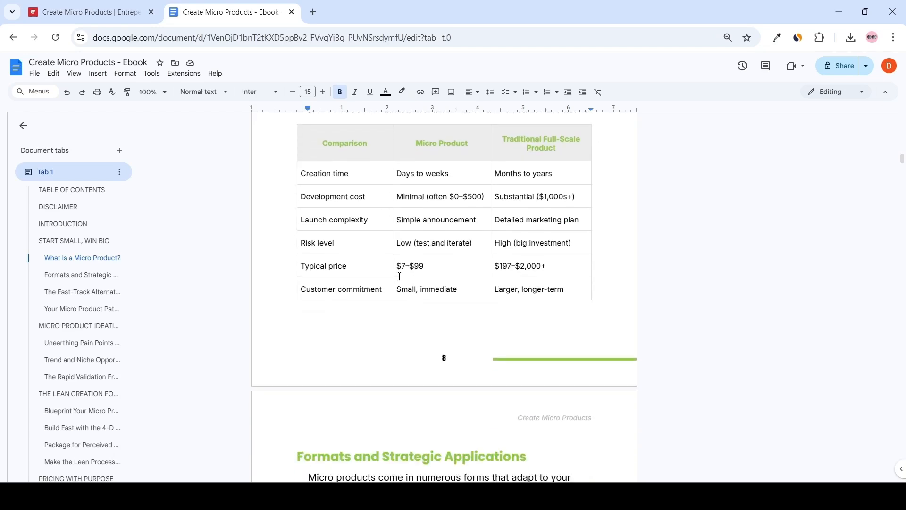
scroll(502, 299, up, 1)
scroll(564, 306, down, 2)
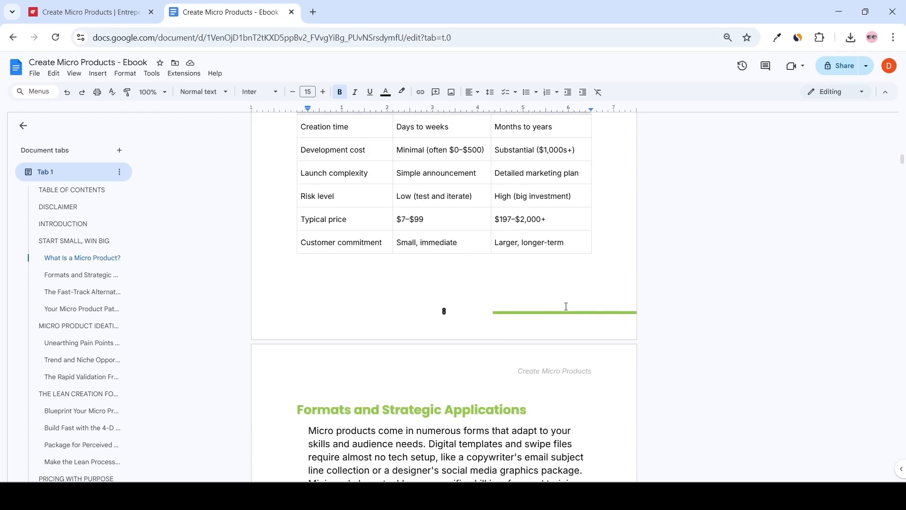
scroll(567, 236, up, 1)
scroll(574, 284, down, 2)
scroll(574, 284, down, 16)
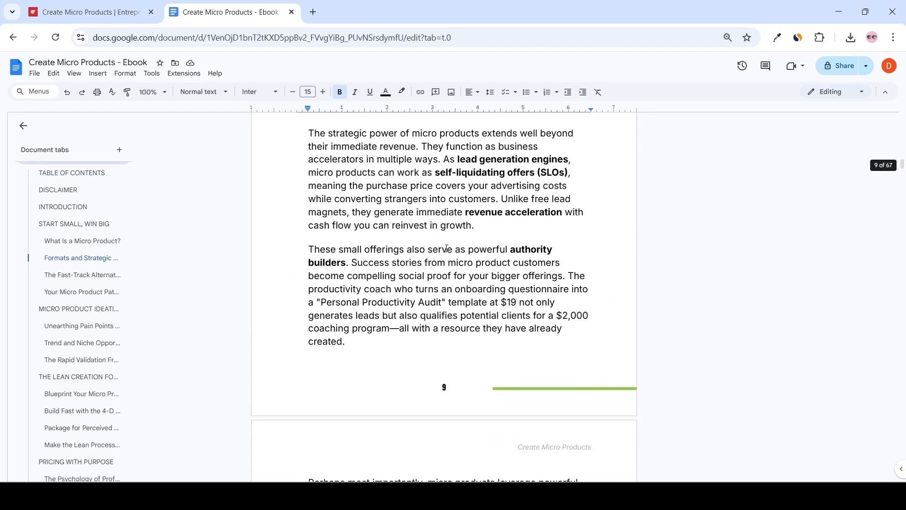
scroll(489, 247, down, 15)
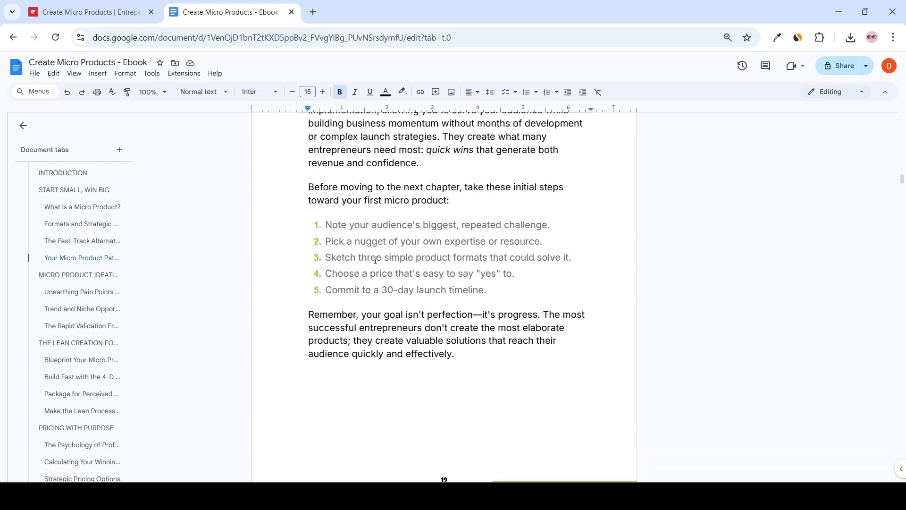
scroll(418, 254, down, 8)
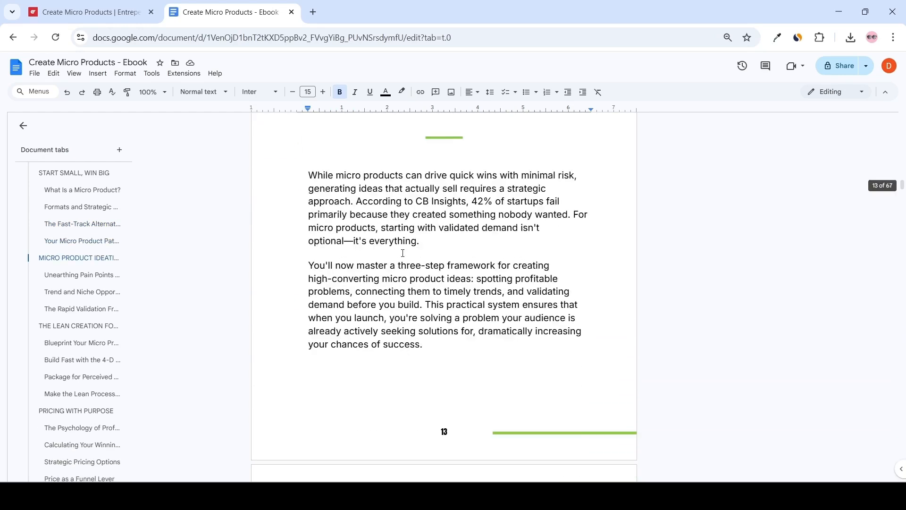
scroll(415, 248, down, 14)
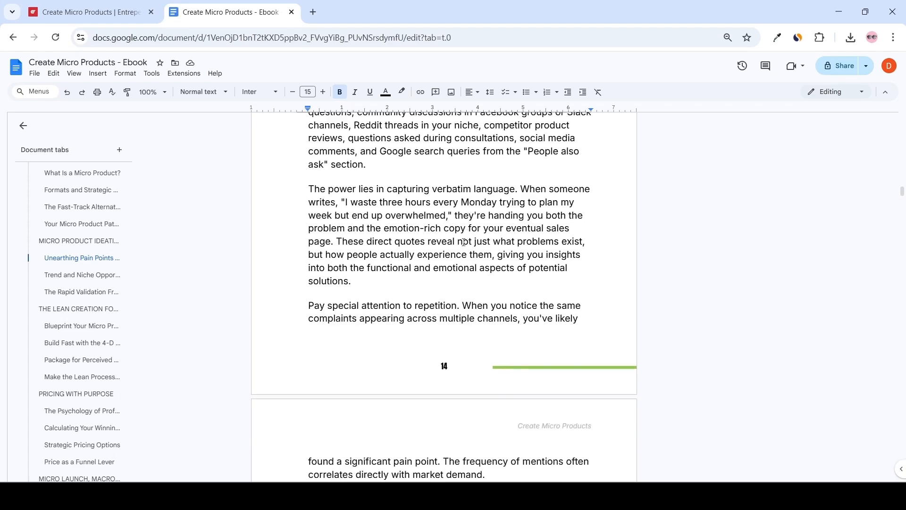
scroll(418, 238, down, 10)
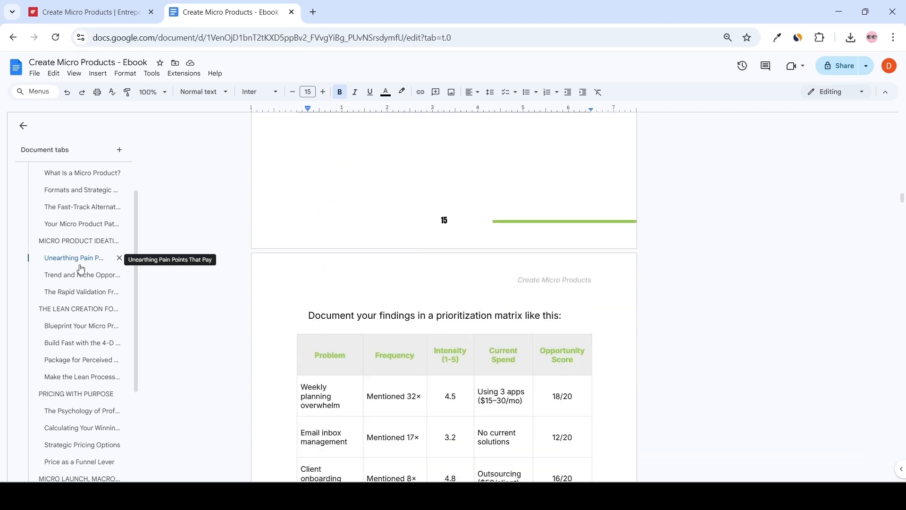
Jump between chapter headings in the document outline to review the ebook's sections.
click(58, 331)
click(57, 325)
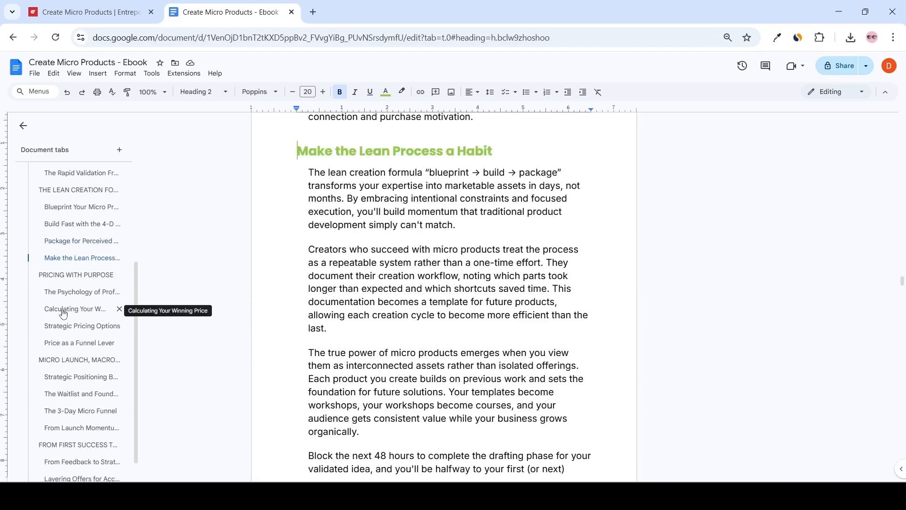
click(63, 311)
click(58, 332)
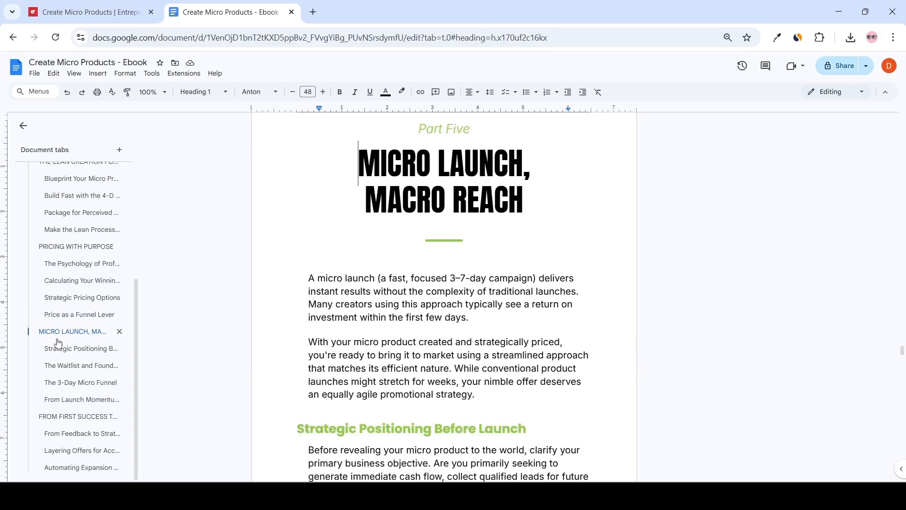
click(58, 343)
scroll(686, 325, down, 3)
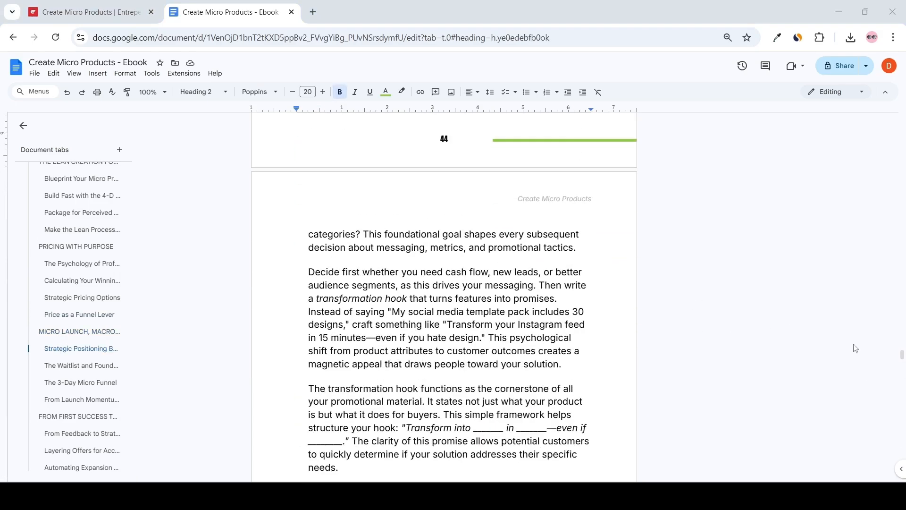
Insert a page break before the Table of Contents heading to create a blank first page.
drag(902, 353, 900, 111)
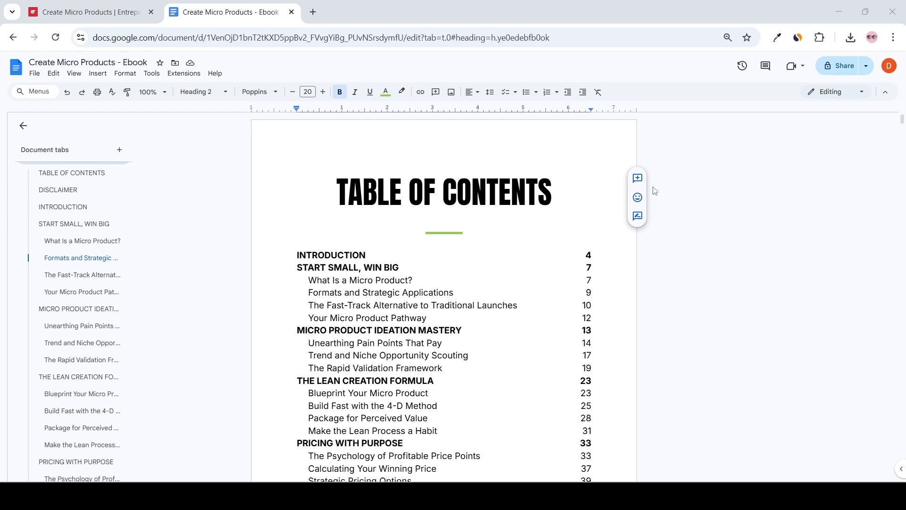
click(336, 188)
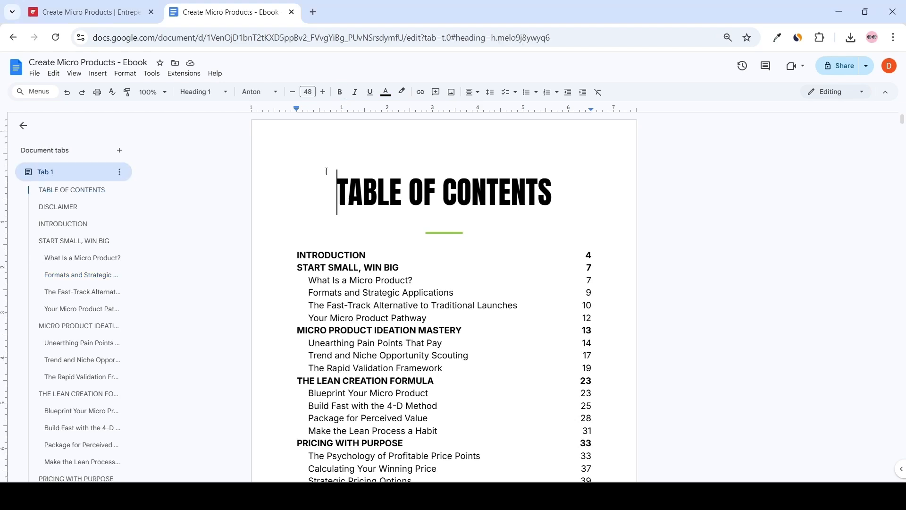
click(98, 73)
mouse_move(214, 266)
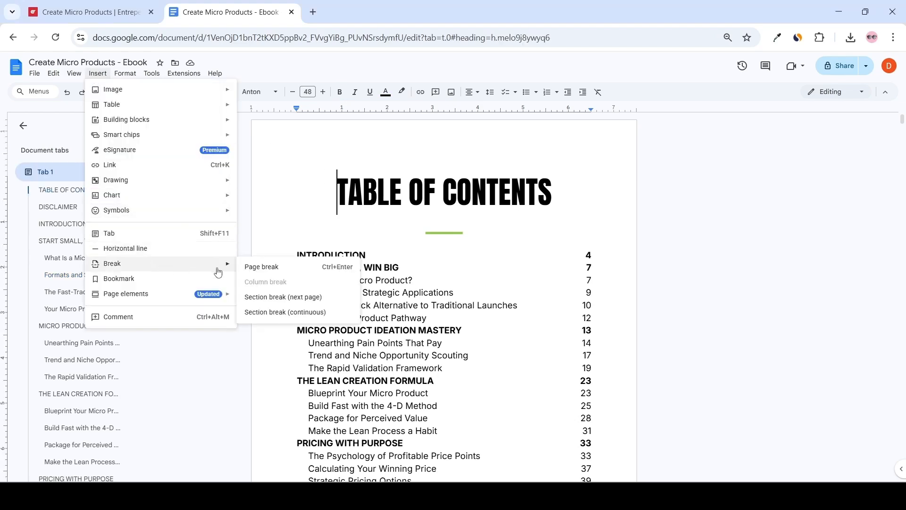
click(250, 267)
scroll(307, 225, up, 3)
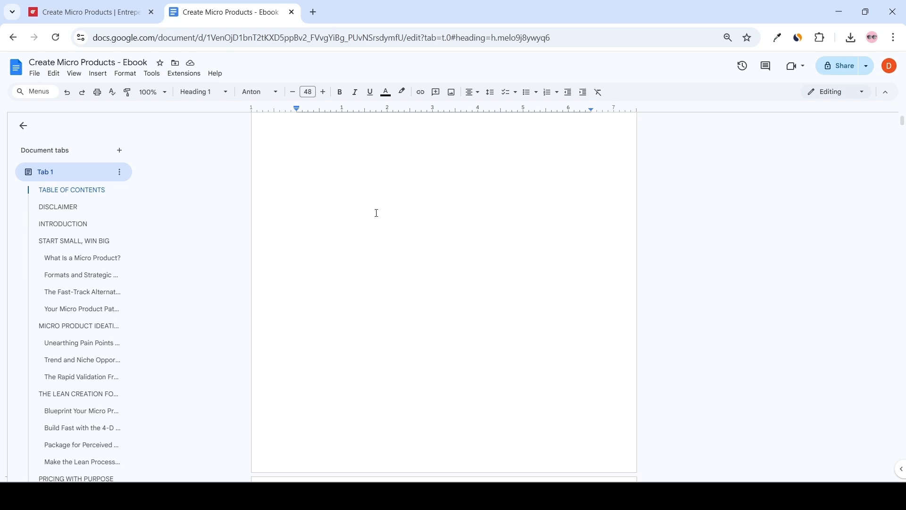
click(374, 226)
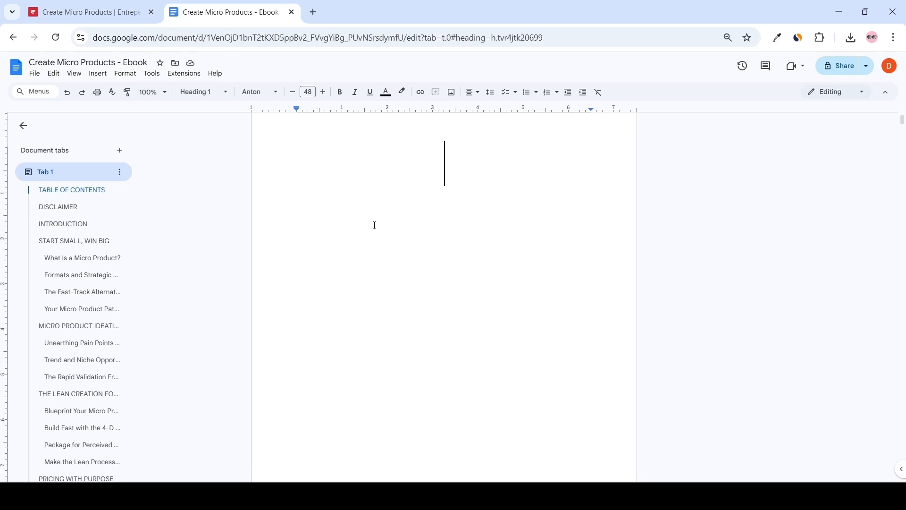
Insert the a-vertical-ebook-cover-design image from the New Cover folder onto the blank first page.
click(97, 73)
mouse_move(122, 95)
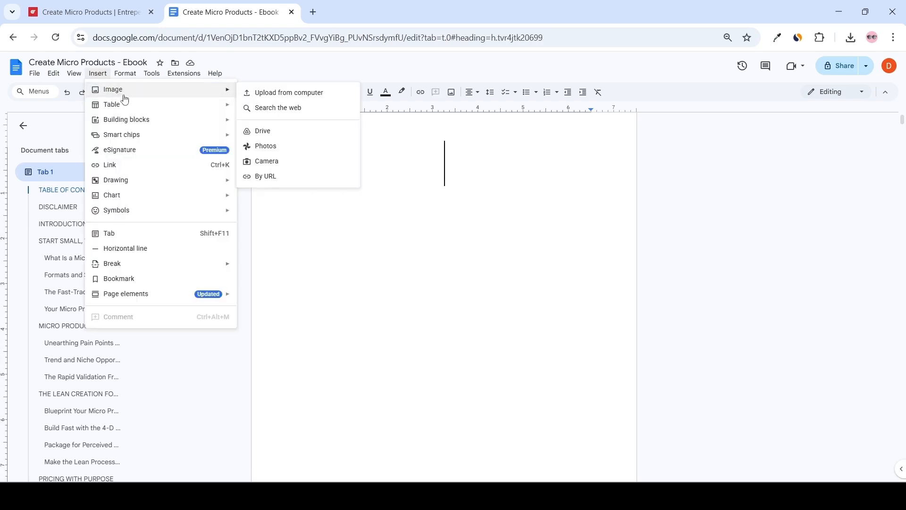
click(276, 95)
double_click(201, 107)
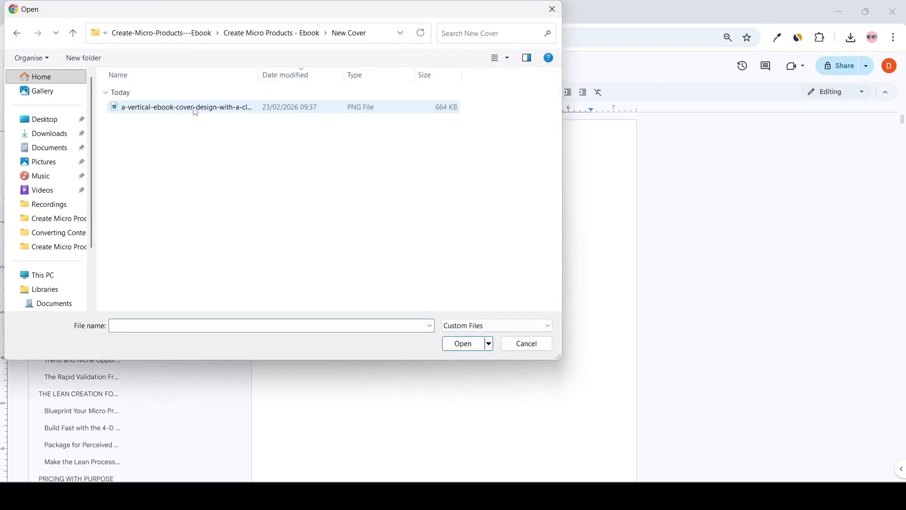
click(187, 110)
click(463, 344)
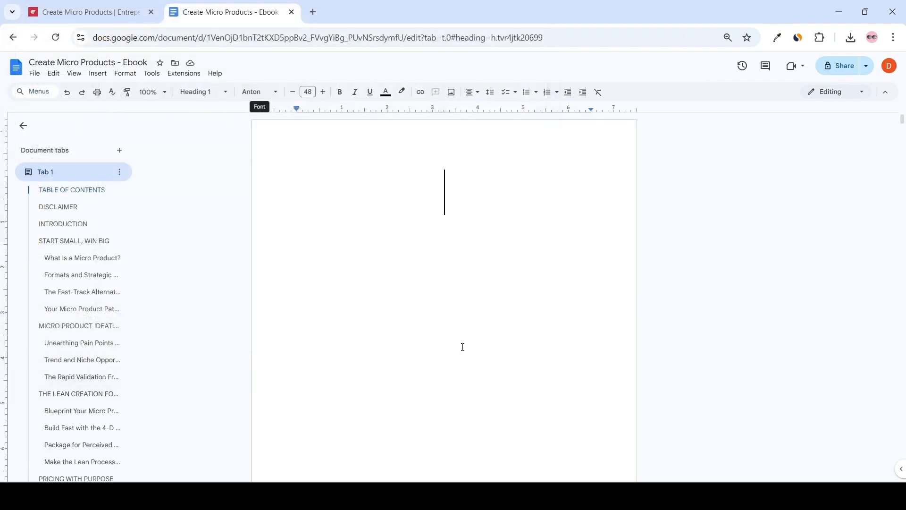
scroll(459, 297, up, 2)
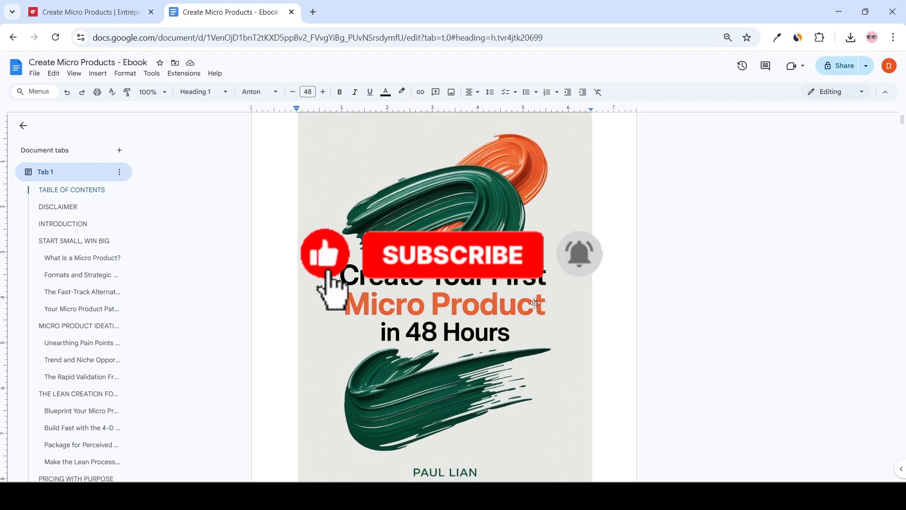
Resize the cover image by its corners so it fills the whole first page.
click(503, 307)
scroll(299, 176, up, 2)
drag(299, 176, 252, 120)
scroll(424, 236, down, 6)
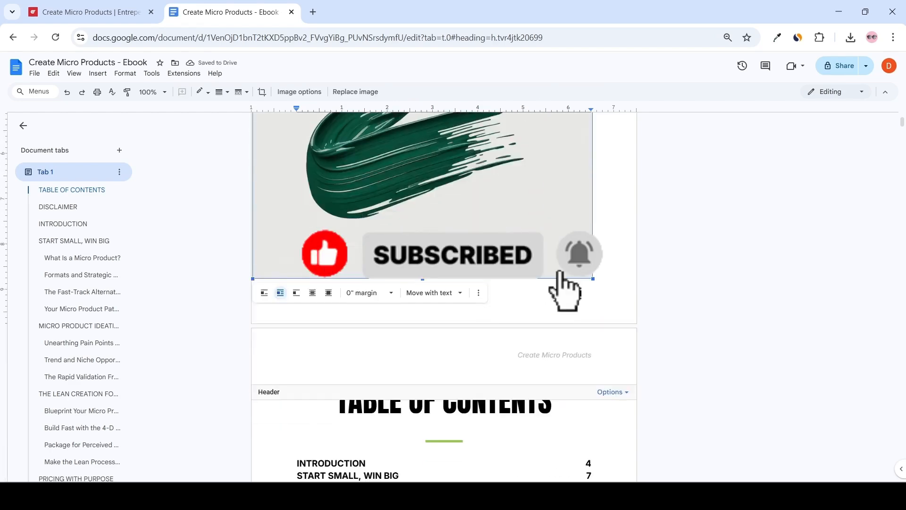
drag(592, 277, 636, 310)
click(680, 350)
scroll(680, 350, up, 6)
scroll(679, 335, down, 3)
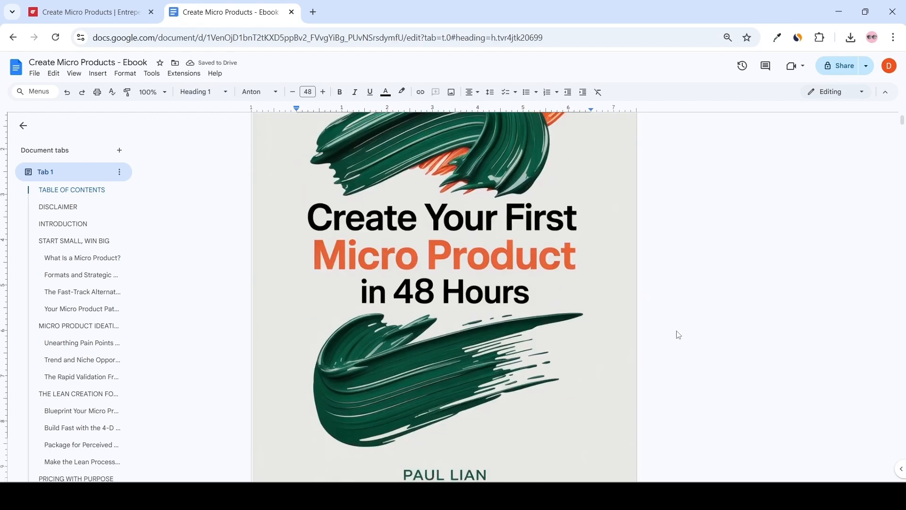
Review the new cover page above the Table of Contents at a smaller zoom.
key(ctrl+minus)
scroll(675, 312, down, 5)
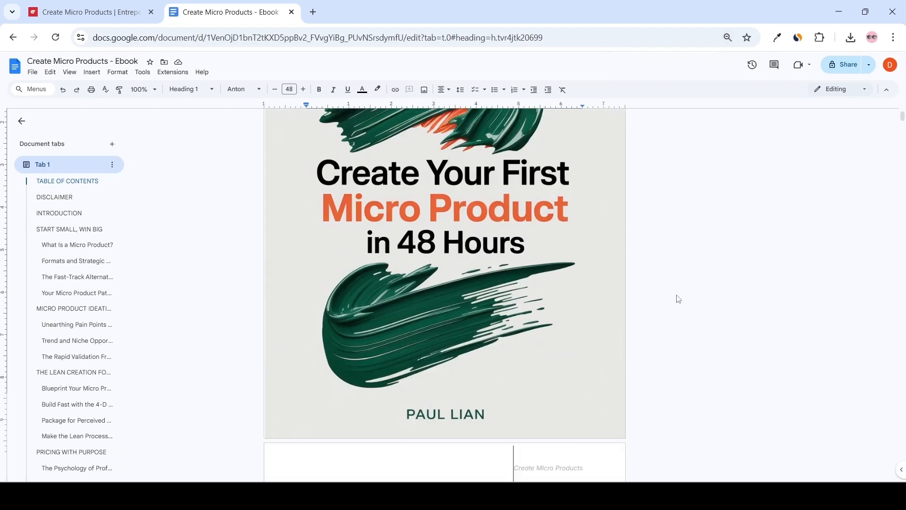
scroll(706, 206, up, 1)
scroll(708, 208, down, 4)
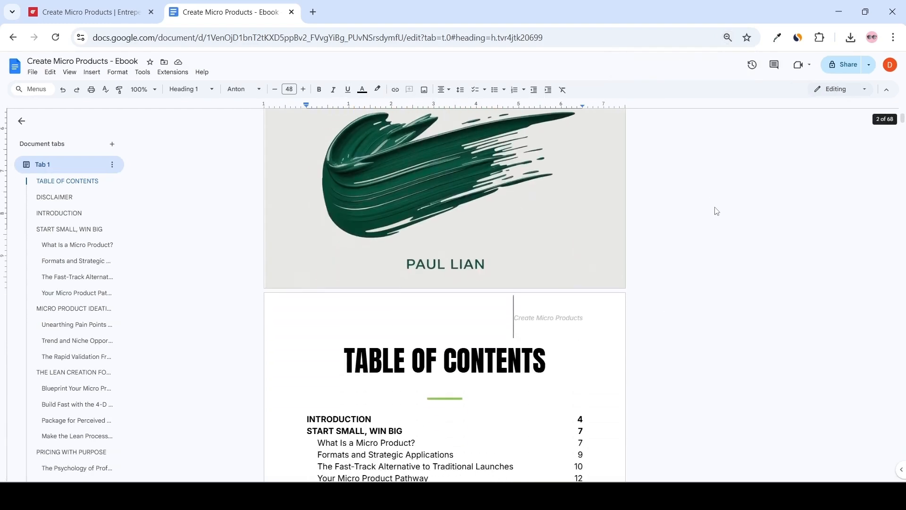
Restyle the Table of Contents heading with the Oswald font and a dark green text colour.
scroll(720, 212, down, 1)
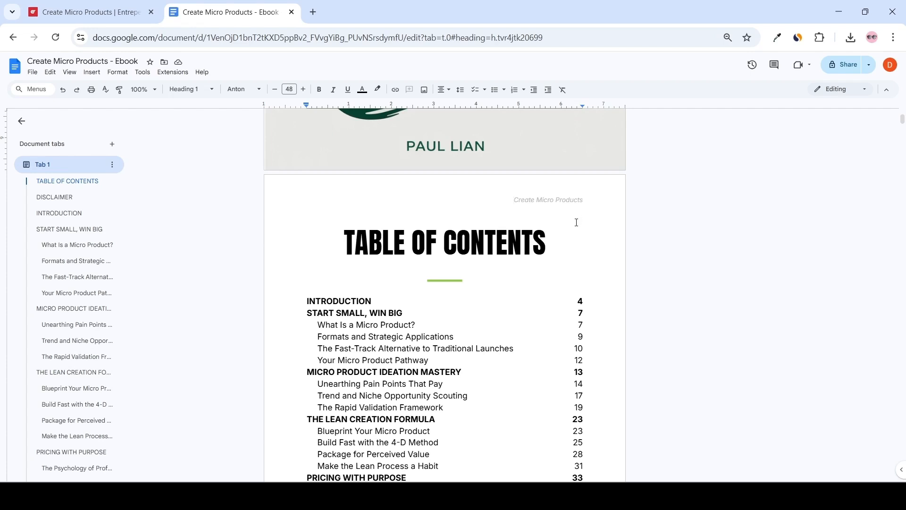
drag(560, 245, 345, 244)
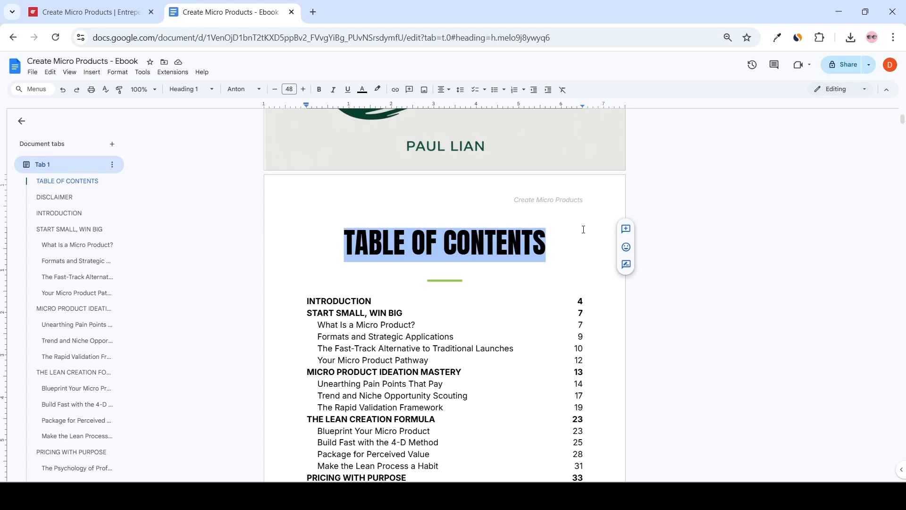
click(249, 90)
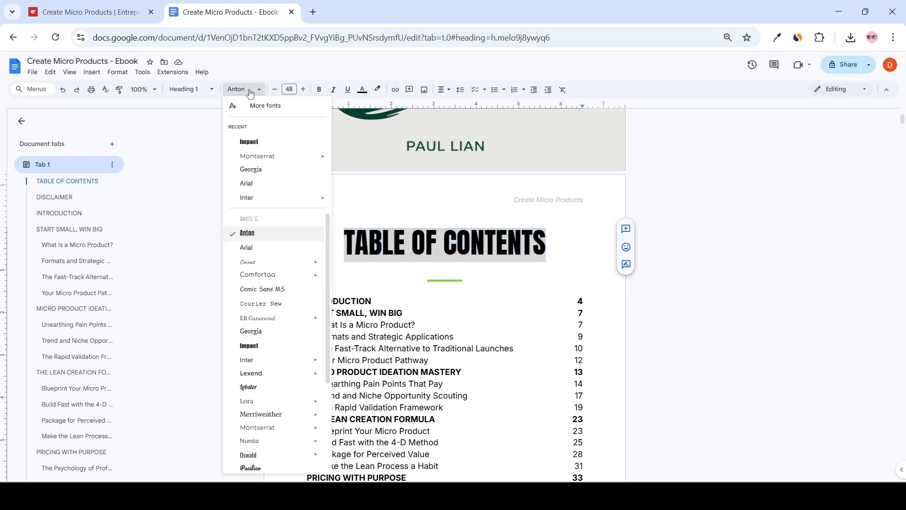
click(255, 455)
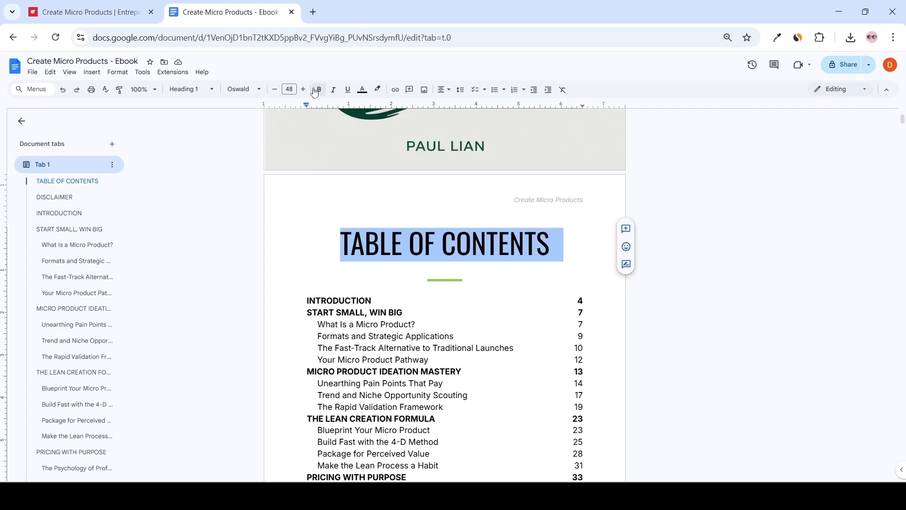
click(363, 93)
click(402, 162)
click(407, 237)
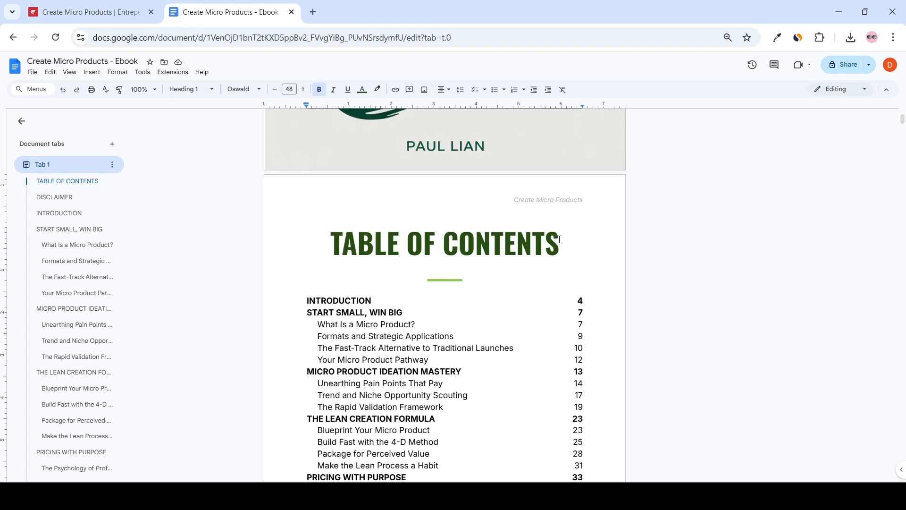
Update the Heading 1 style to match the restyled Table of Contents heading.
drag(559, 239, 317, 234)
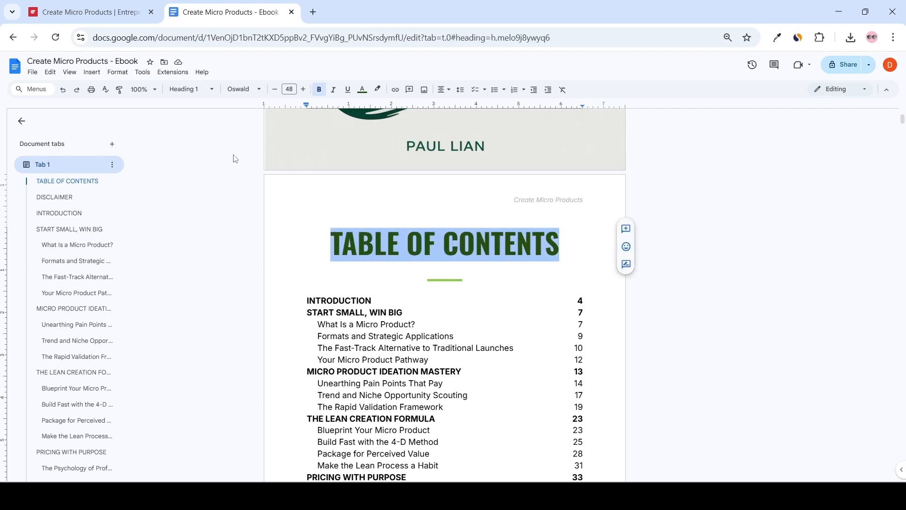
click(206, 96)
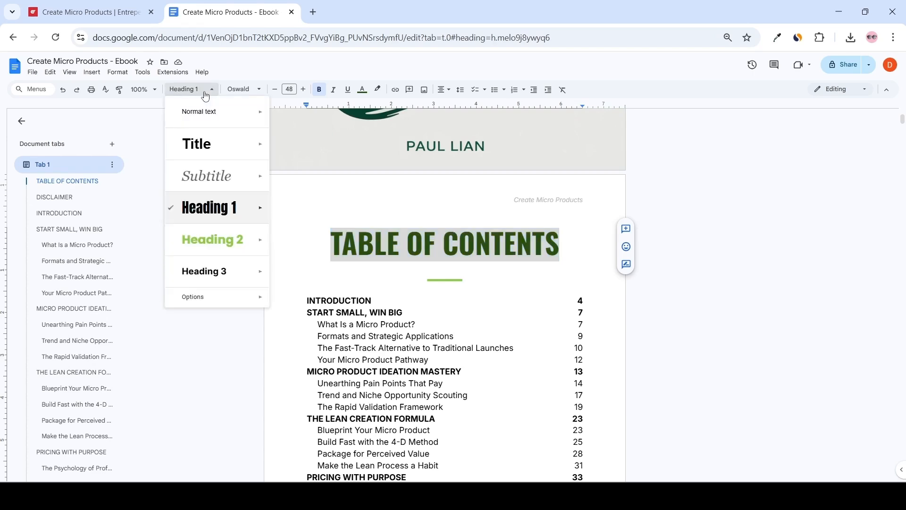
mouse_move(227, 208)
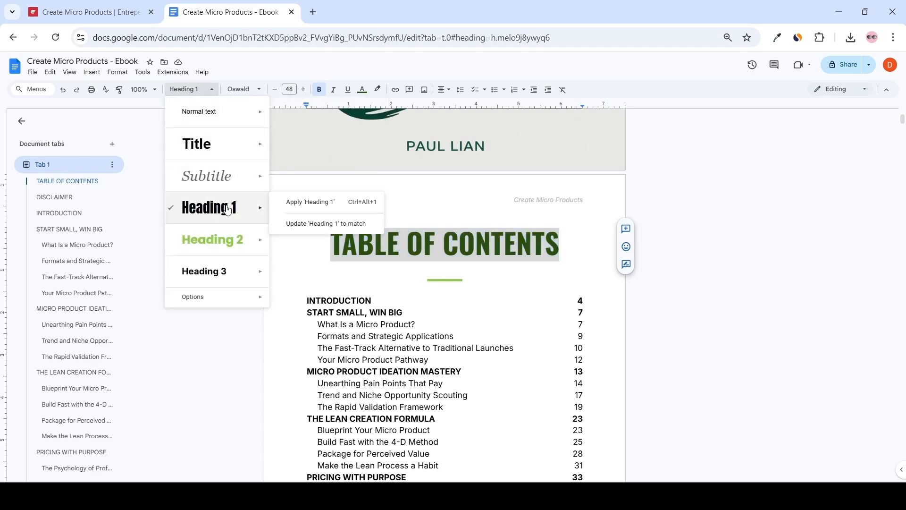
click(301, 224)
Scroll through the opening chapters to check the updated Heading 1 titles.
scroll(369, 210, down, 10)
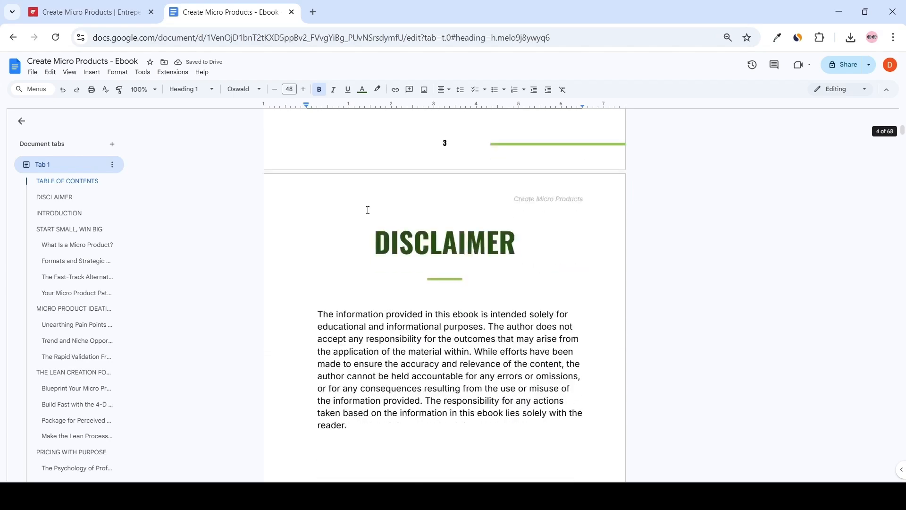
double_click(360, 225)
click(522, 243)
scroll(529, 239, down, 12)
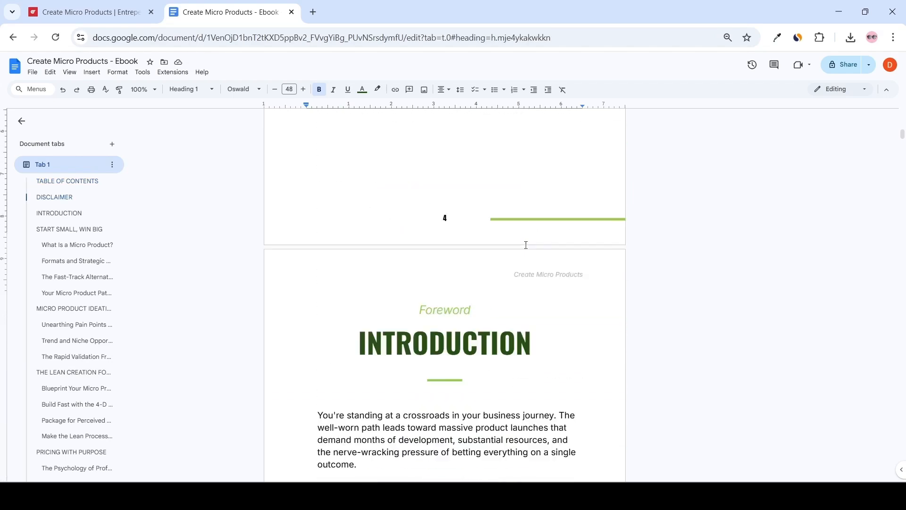
scroll(534, 235, down, 5)
scroll(513, 227, up, 2)
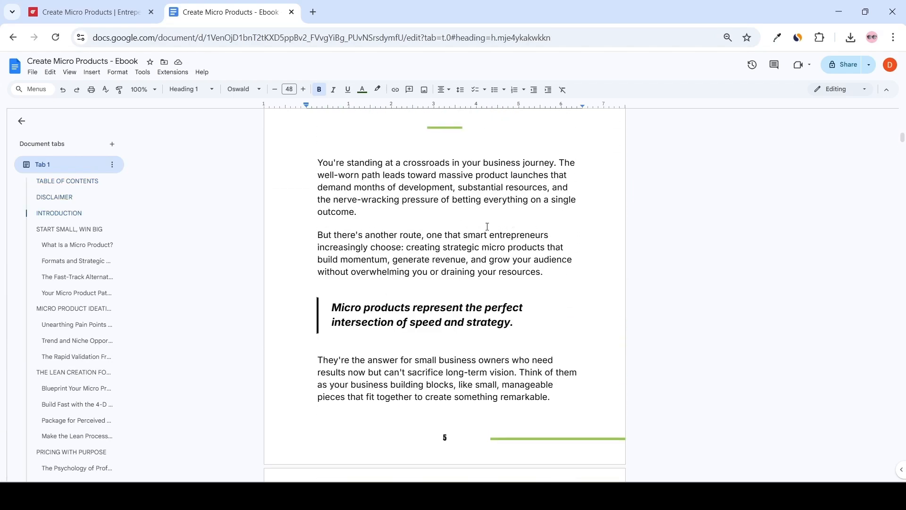
scroll(505, 229, down, 5)
scroll(498, 230, down, 10)
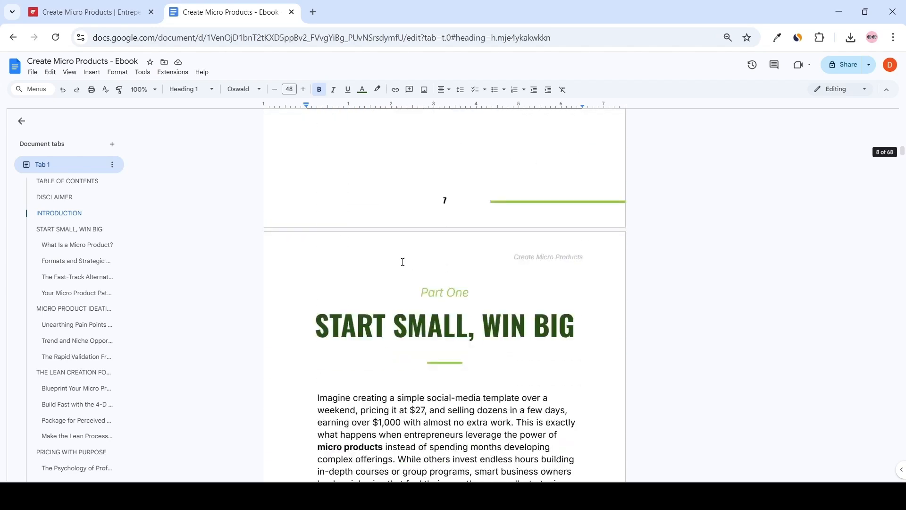
Set the 'What Is a Micro Product?' subheading's text colour to dark green.
drag(471, 353, 295, 351)
click(460, 351)
drag(460, 352, 289, 346)
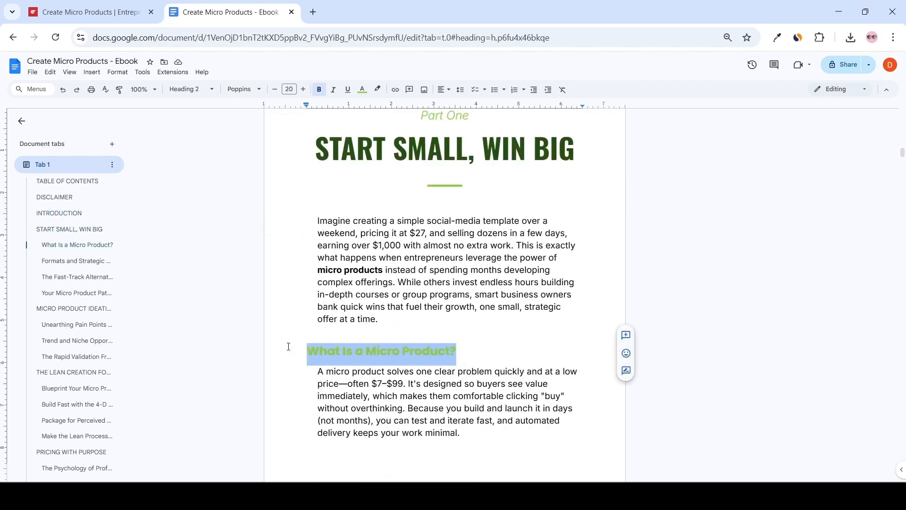
click(362, 90)
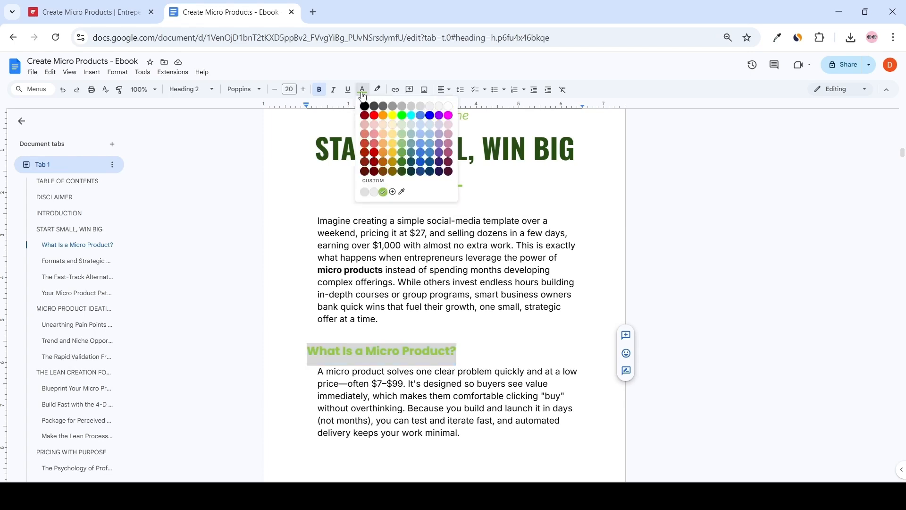
click(403, 173)
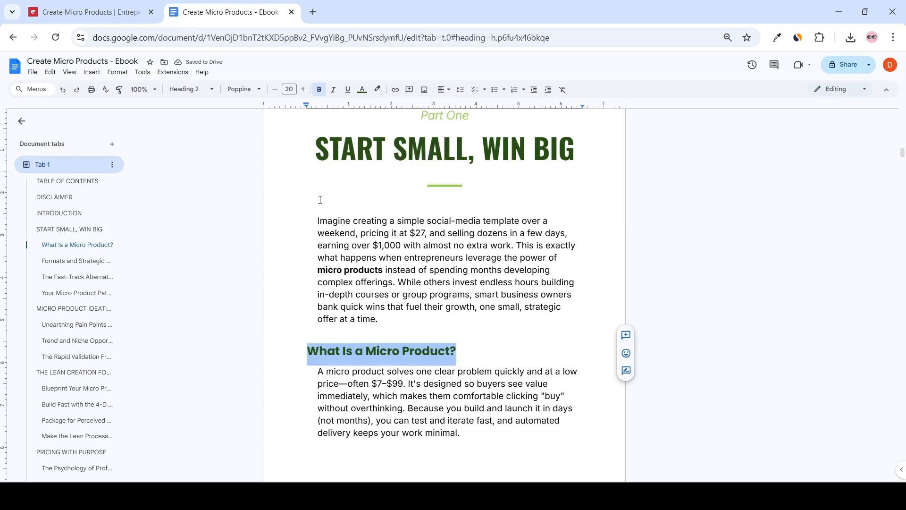
Update the Heading 2 style to match the recoloured subheading.
click(191, 89)
mouse_move(258, 234)
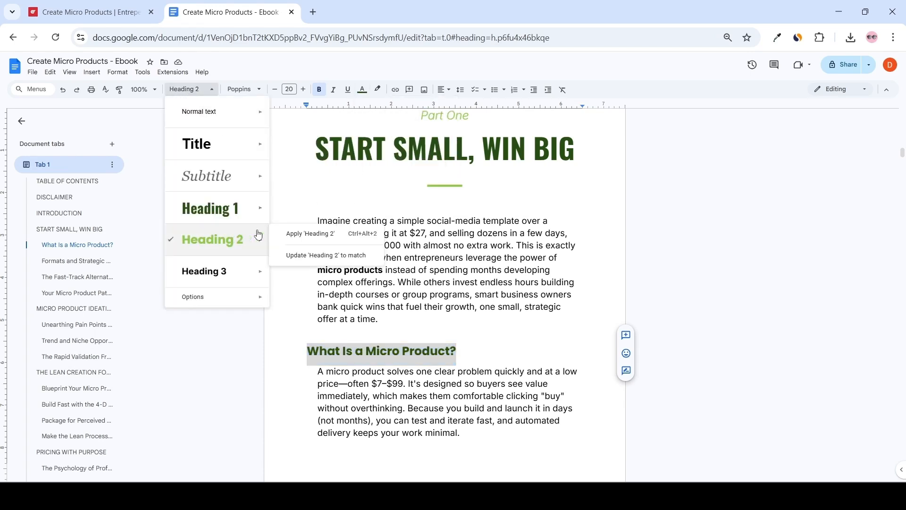
click(313, 255)
Scroll through the following chapters to check the updated Heading 2 subheadings.
scroll(436, 269, down, 14)
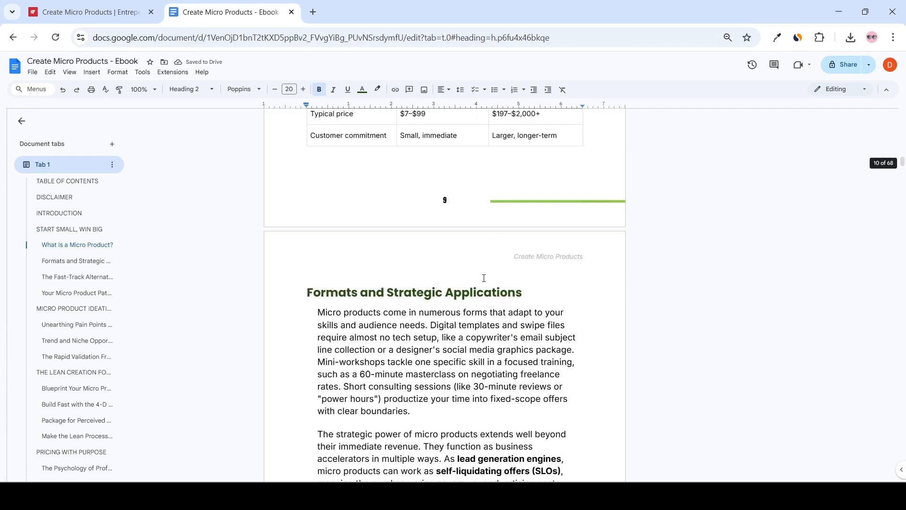
scroll(484, 278, down, 8)
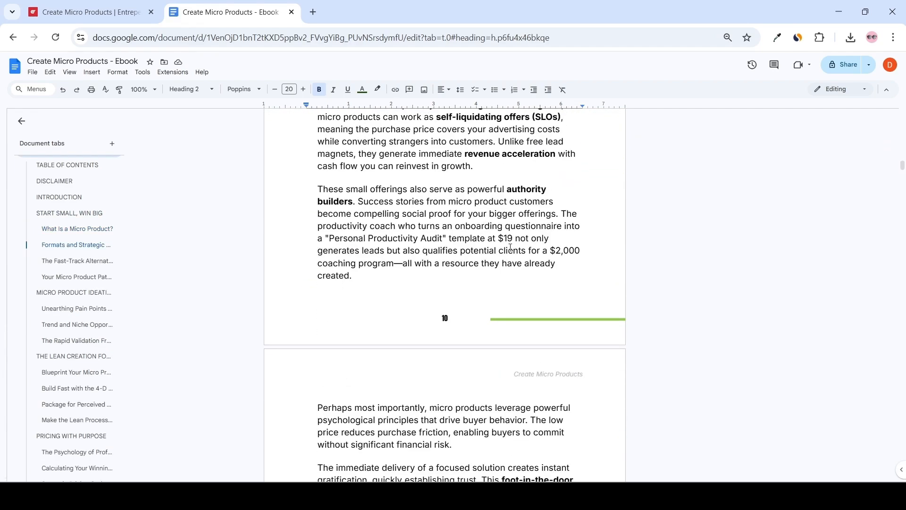
scroll(511, 247, down, 7)
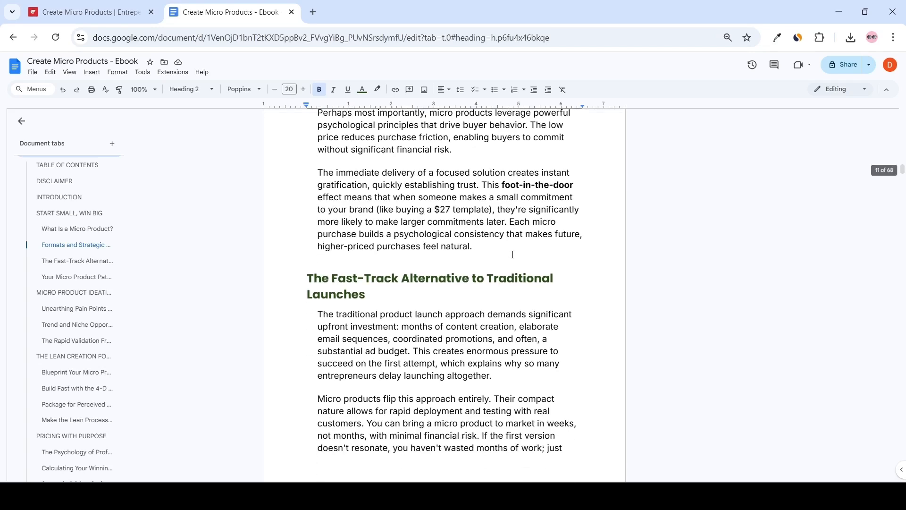
drag(472, 262, 288, 127)
click(462, 208)
scroll(445, 318, down, 11)
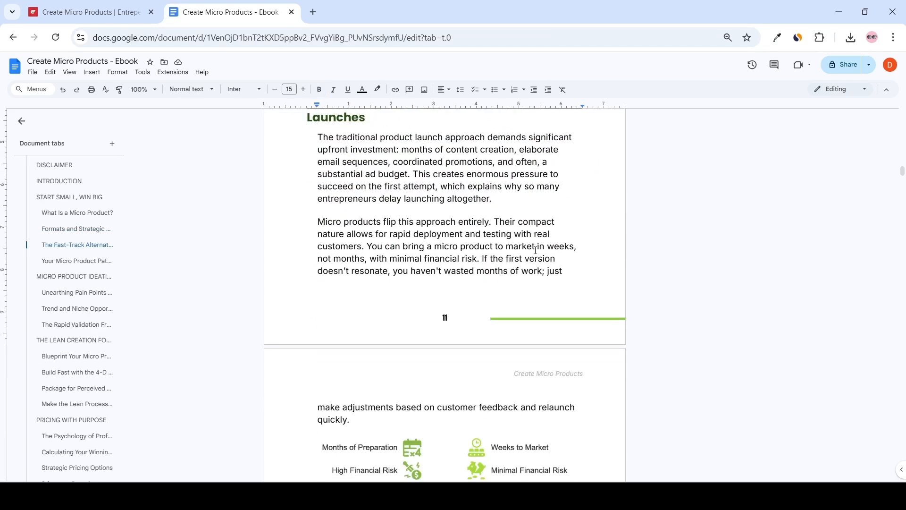
scroll(538, 249, down, 19)
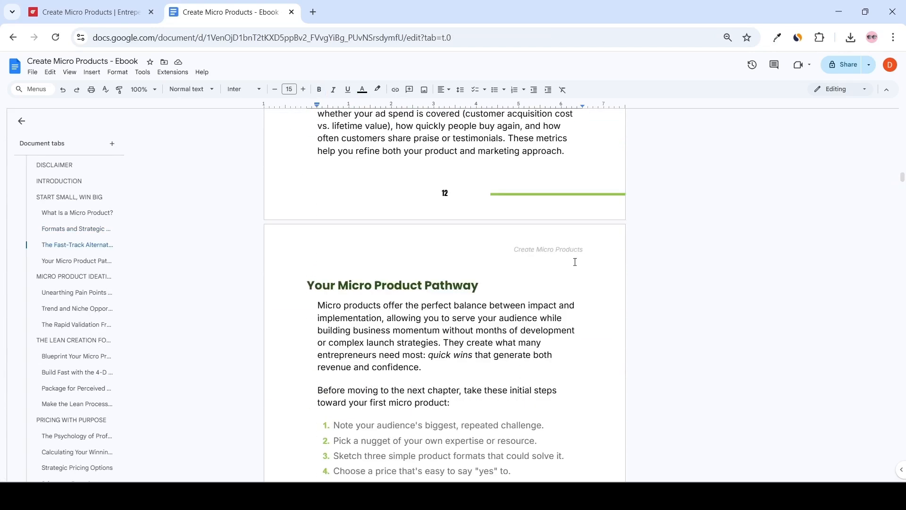
scroll(577, 264, down, 11)
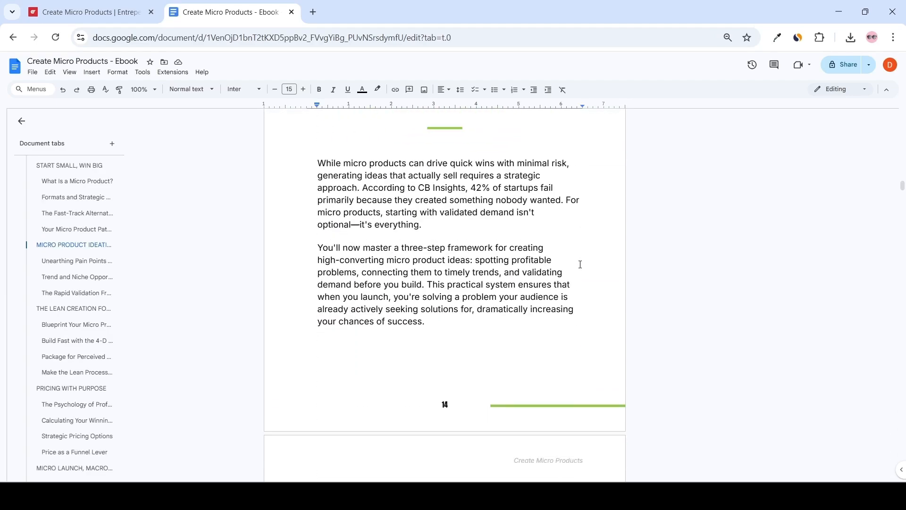
scroll(584, 265, down, 12)
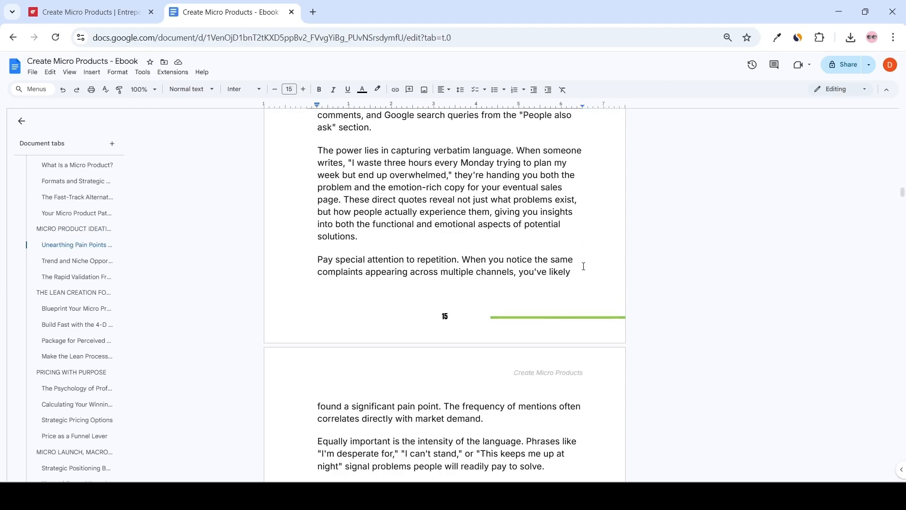
scroll(584, 266, down, 15)
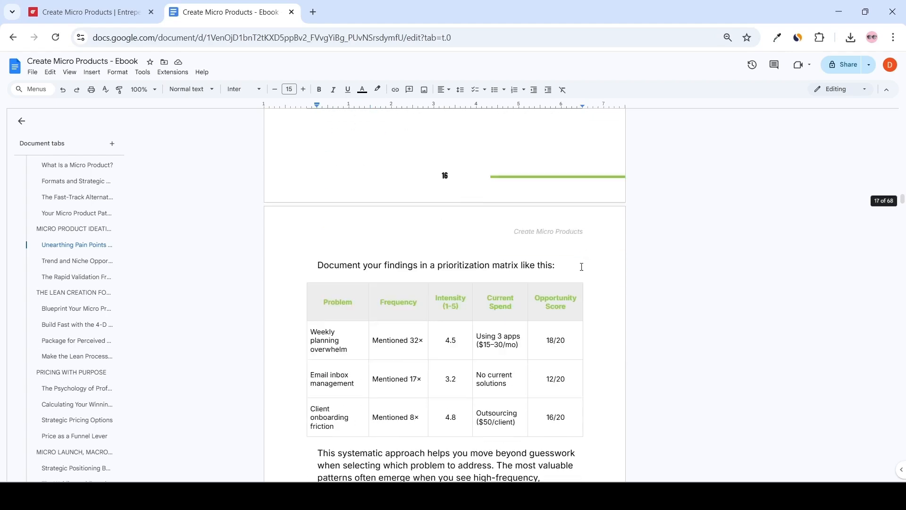
drag(903, 207, 902, 479)
click(520, 389)
key(Return)
key(Return)
scroll(579, 310, down, 6)
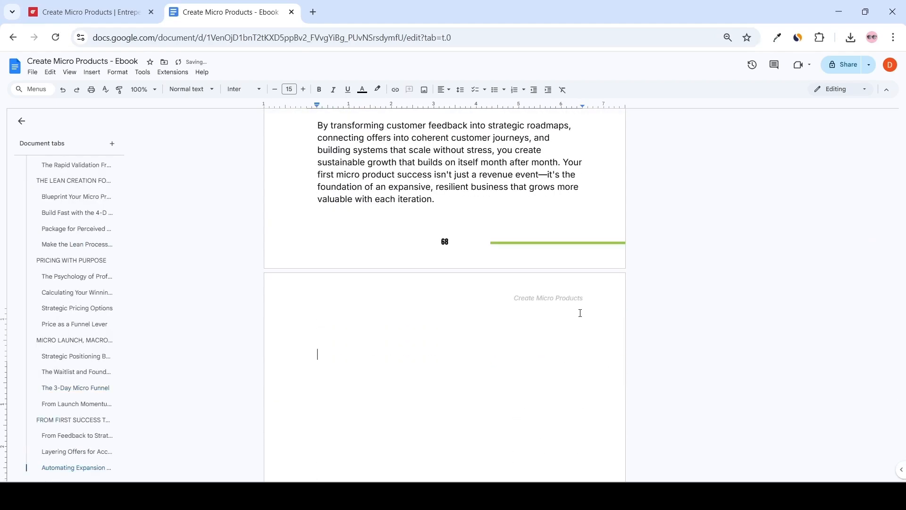
scroll(477, 257, up, 1)
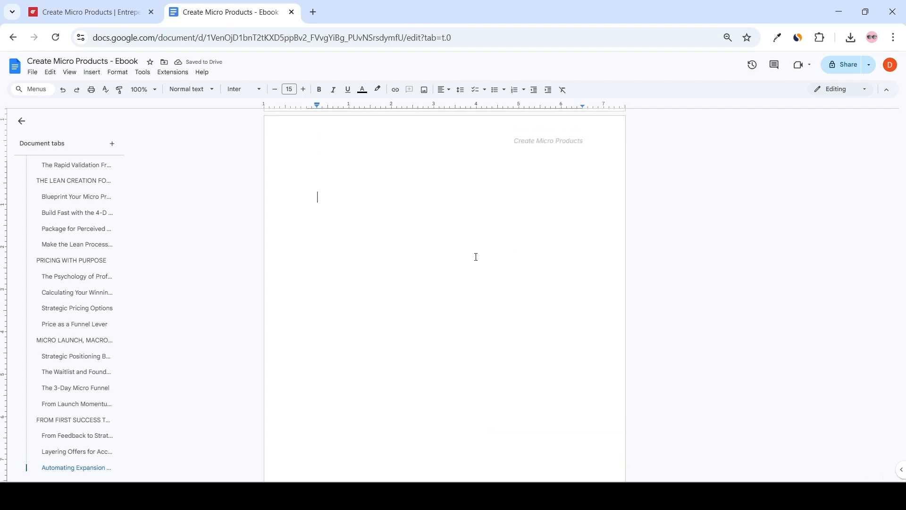
text(IF YOU WANT MY DFY MICRO PRODUCT TEMPLATES, GRAB THEM HERE:)
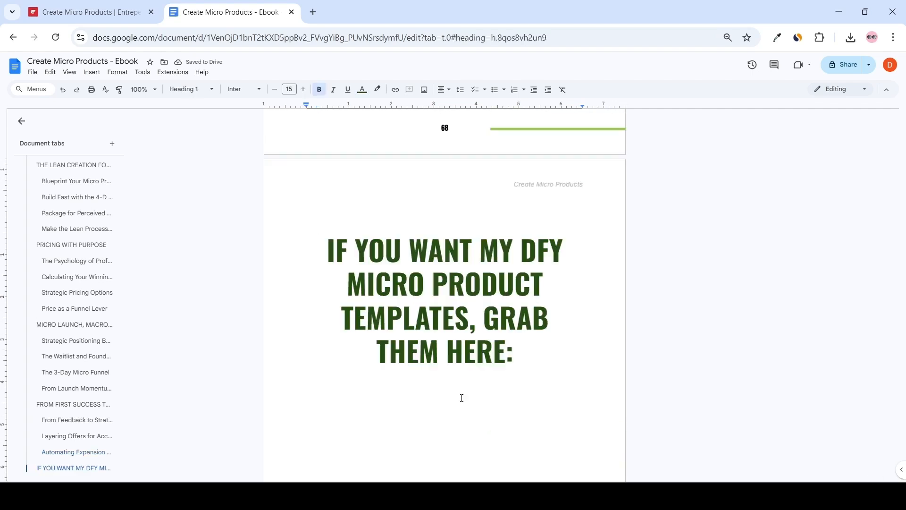
key(BackSpace)
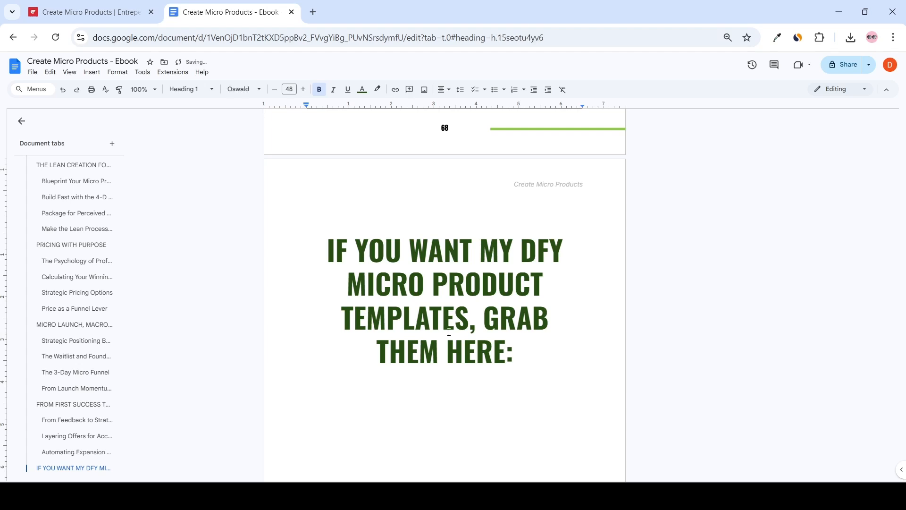
text(WWW.YOURDOMAIN.COM)
Review the new closing page and the final chapters before it.
scroll(479, 413, down, 1)
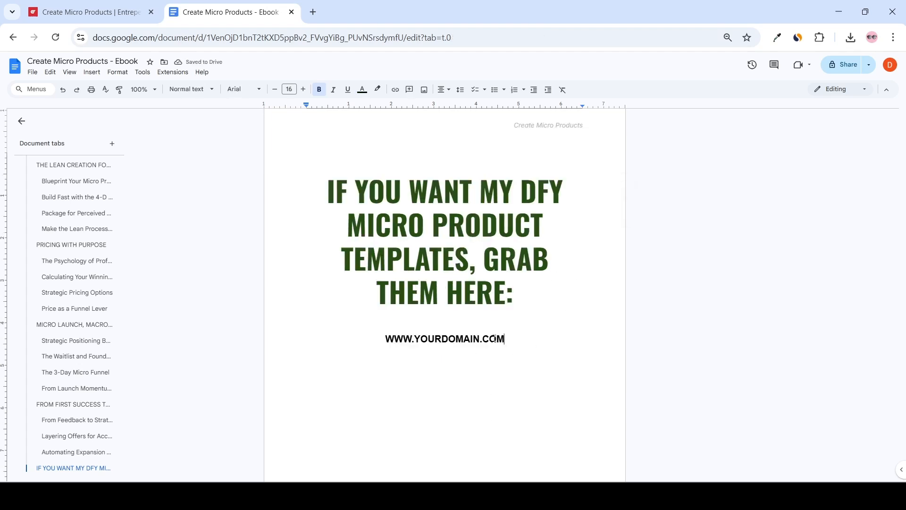
scroll(512, 345, down, 2)
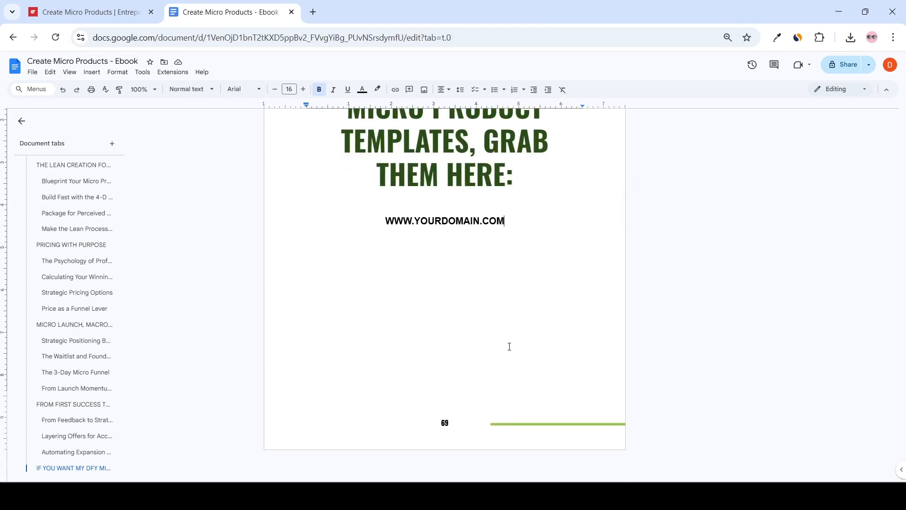
scroll(510, 346, up, 1)
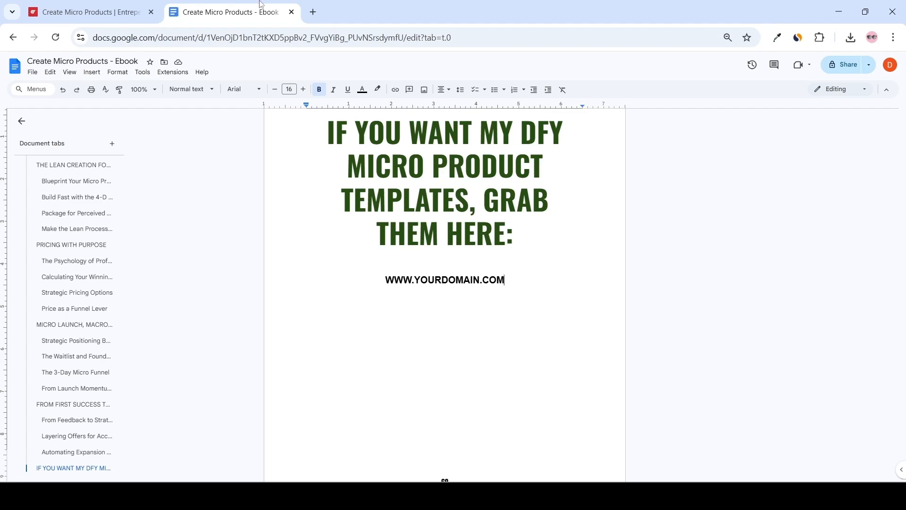
scroll(522, 293, up, 3)
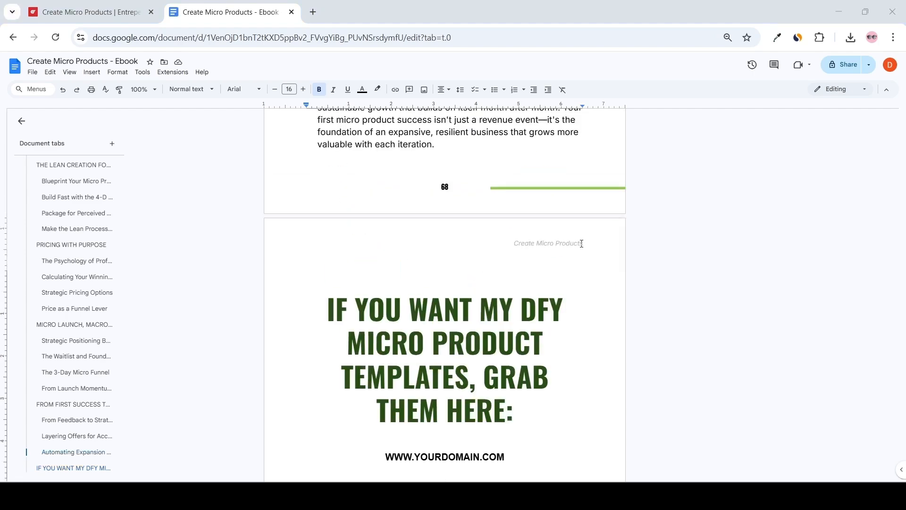
scroll(582, 243, up, 20)
scroll(555, 307, up, 9)
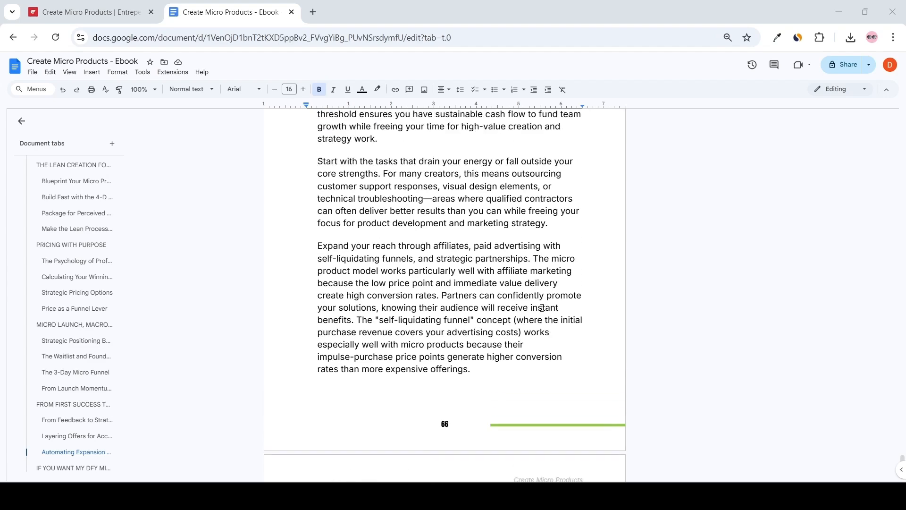
scroll(489, 304, up, 7)
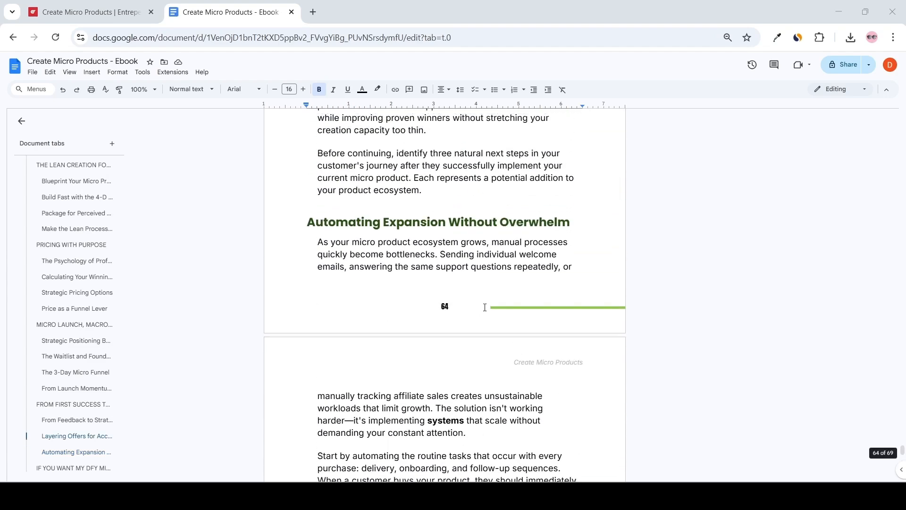
scroll(485, 308, up, 1)
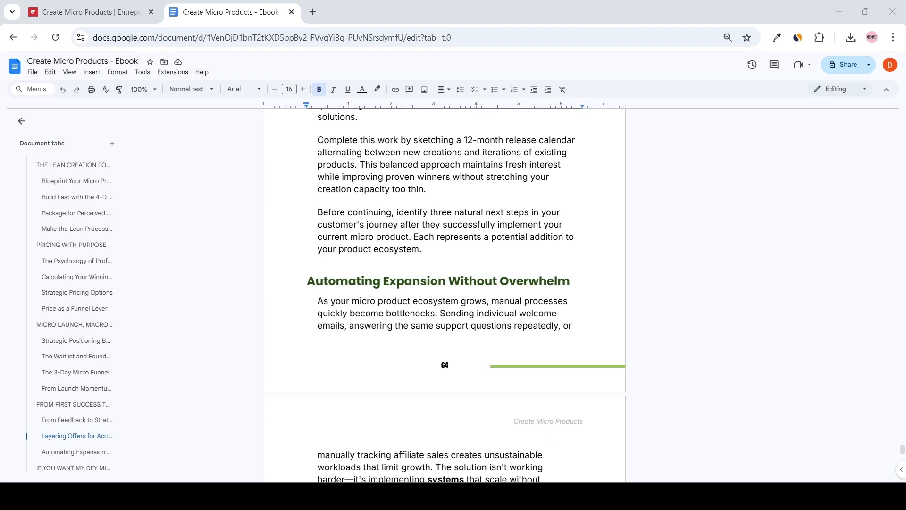
Download the ebook as a PDF document.
click(37, 76)
mouse_move(73, 175)
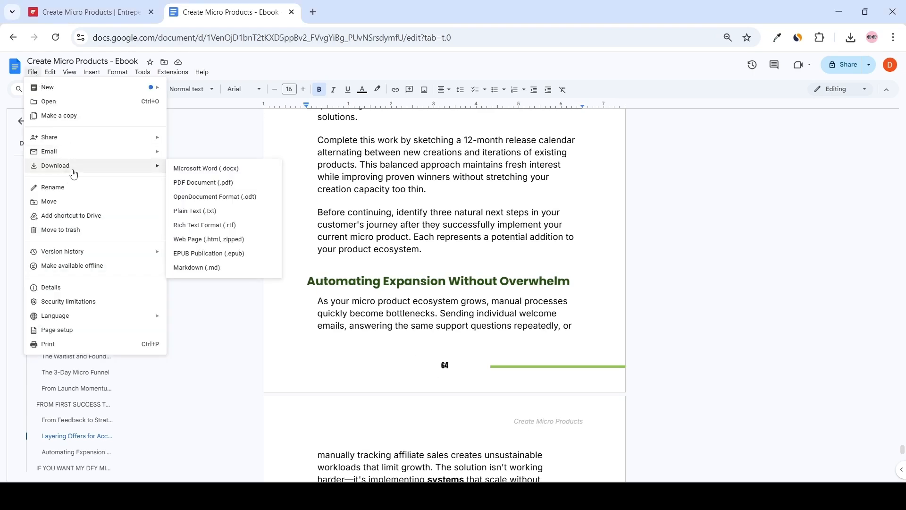
click(198, 186)
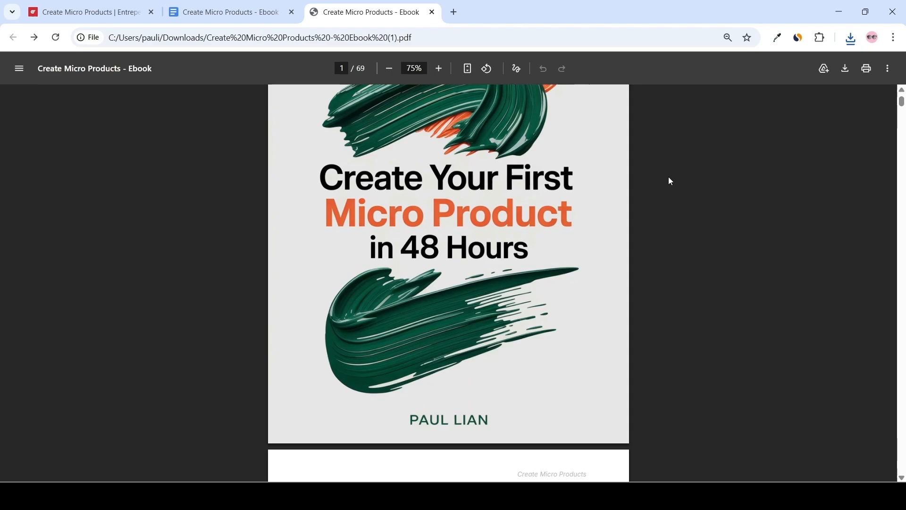
Review the downloaded PDF, testing the table-of-contents links and the closing page's web link.
scroll(668, 176, up, 2)
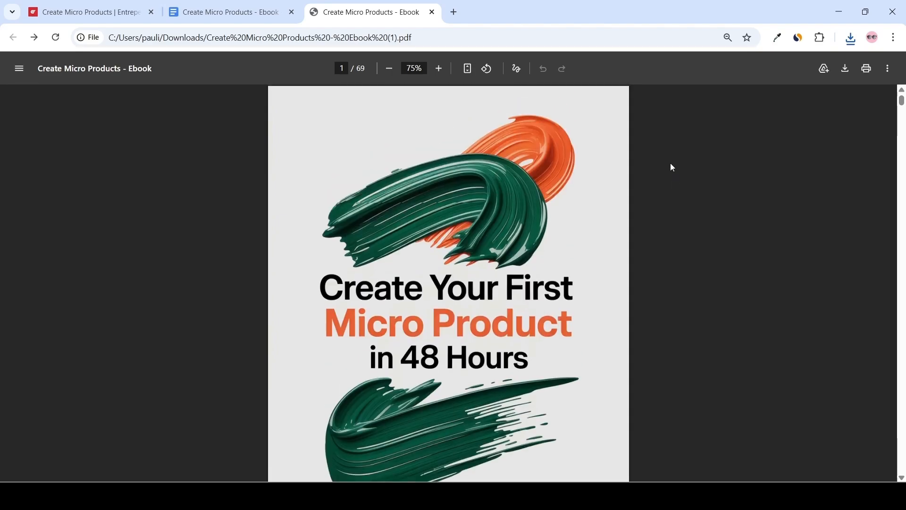
scroll(675, 162, down, 1)
scroll(687, 163, down, 10)
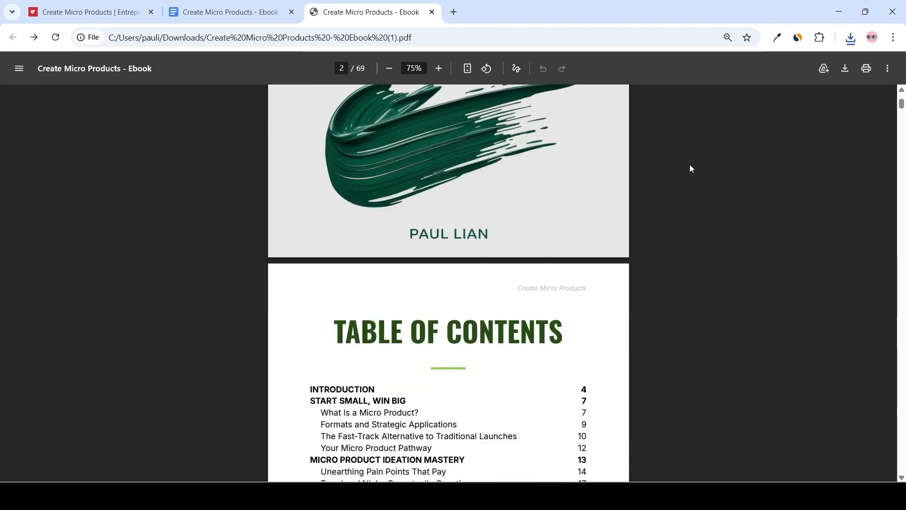
click(373, 226)
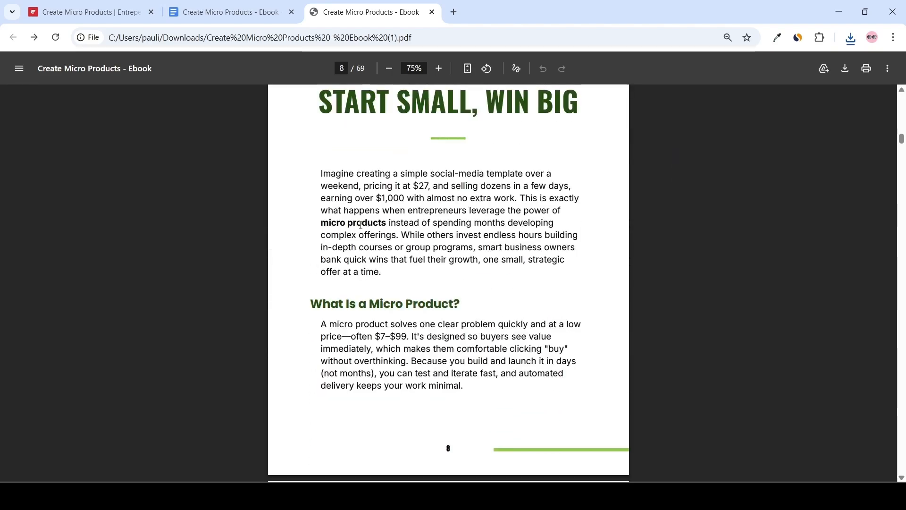
scroll(692, 221, up, 1)
scroll(692, 221, down, 8)
scroll(719, 223, down, 18)
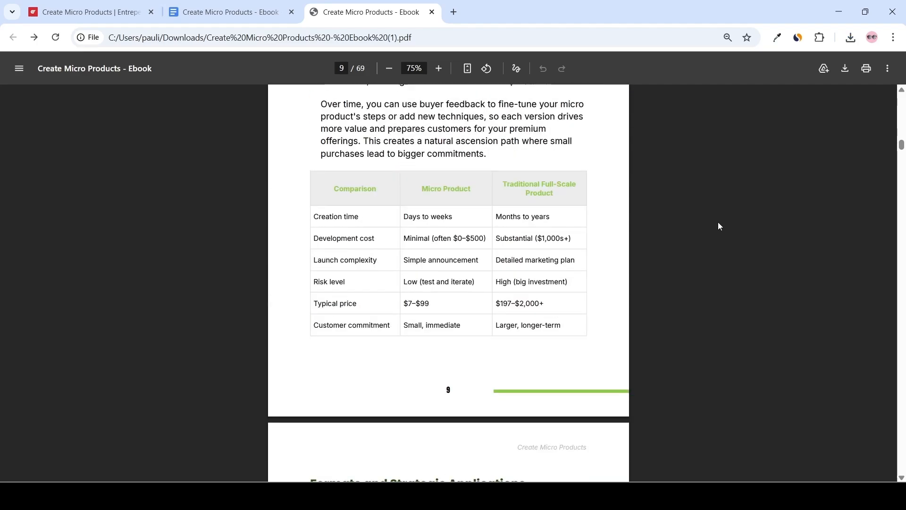
drag(902, 153, 902, 467)
scroll(530, 246, up, 1)
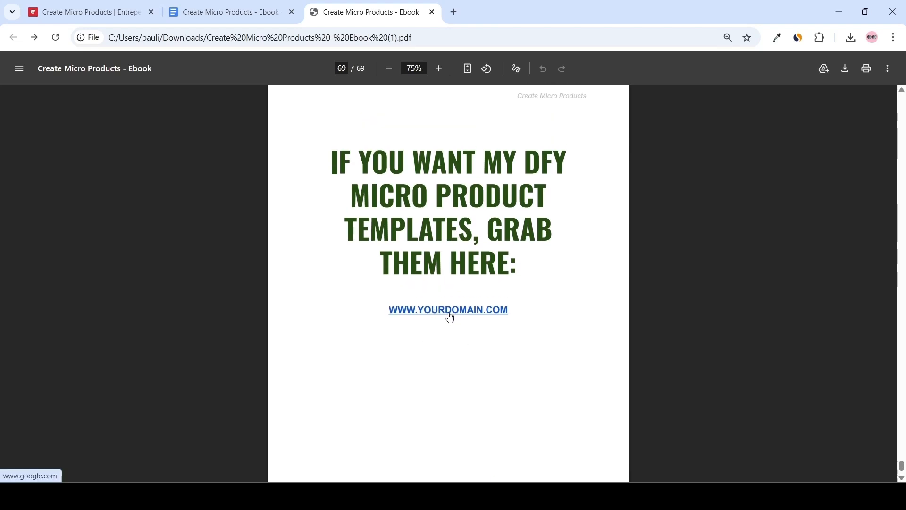
click(450, 312)
key(alt+Left)
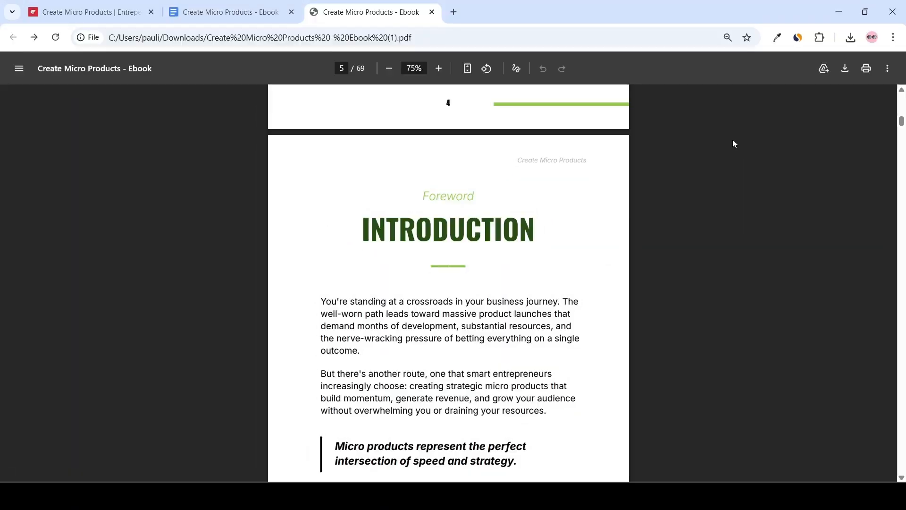
scroll(734, 142, down, 10)
scroll(736, 146, down, 15)
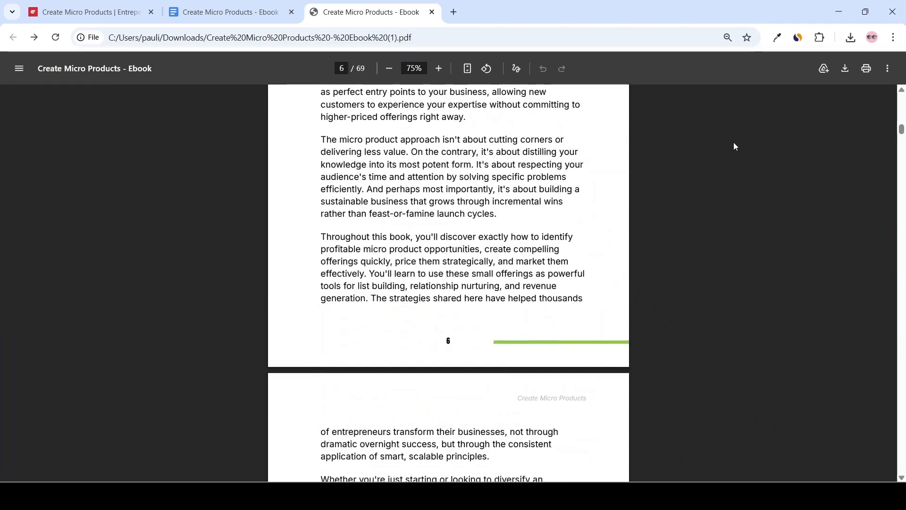
scroll(734, 147, down, 10)
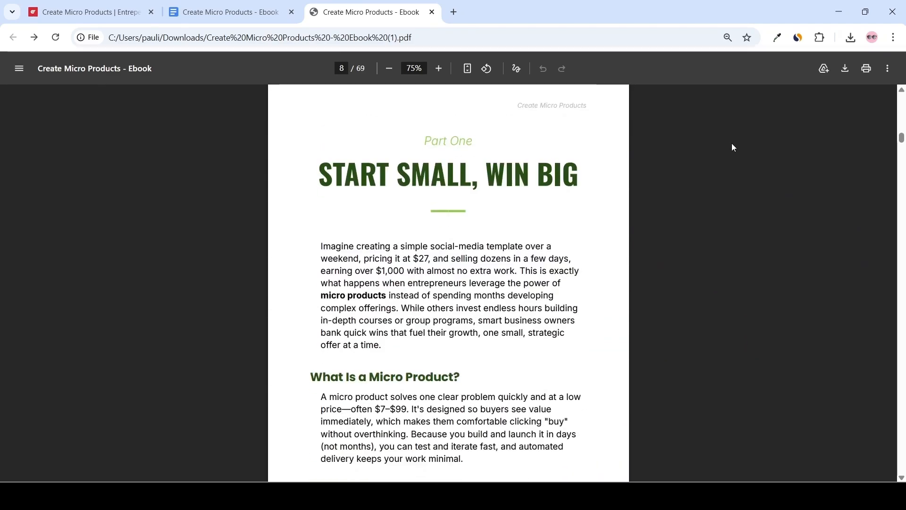